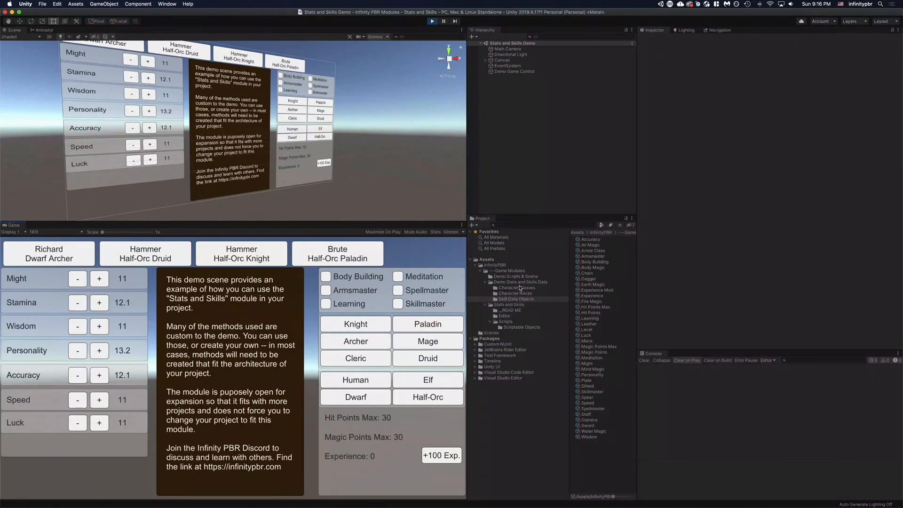
Compare the stats of all four demo characters, finishing with the Dwarf Archer selected.
{"action": "left_click", "coordinate": [475, 338]}
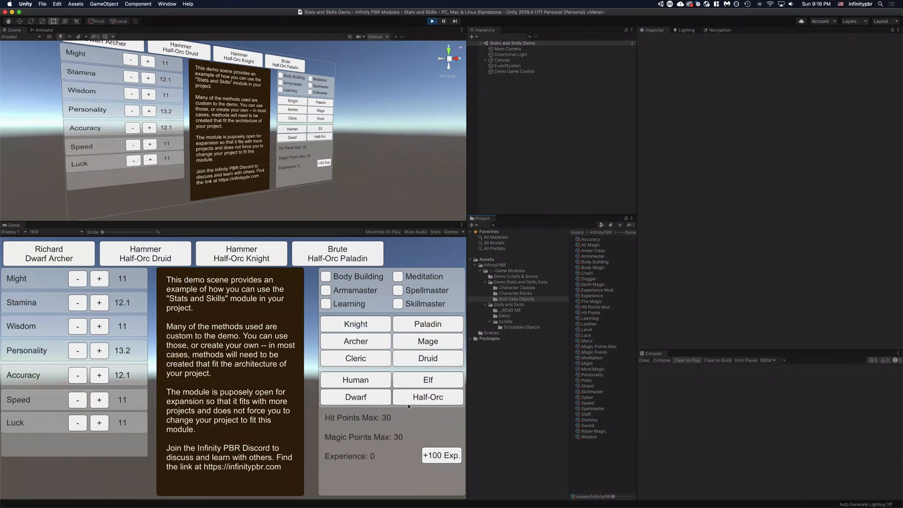
{"action": "left_click", "coordinate": [146, 254]}
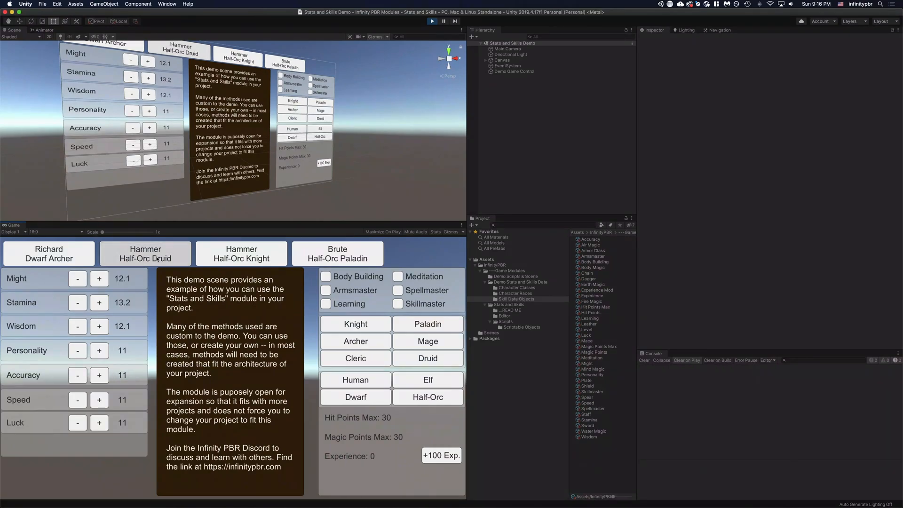
{"action": "left_click", "coordinate": [325, 256]}
{"action": "left_click", "coordinate": [76, 254]}
{"action": "left_click", "coordinate": [127, 255]}
{"action": "left_click", "coordinate": [235, 256]}
{"action": "left_click", "coordinate": [342, 258]}
{"action": "left_click", "coordinate": [27, 251]}
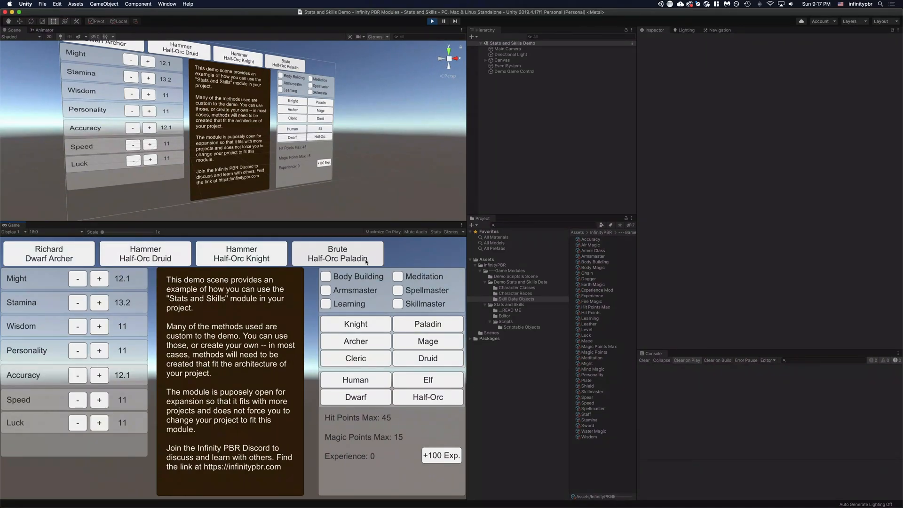
{"action": "left_click", "coordinate": [51, 258]}
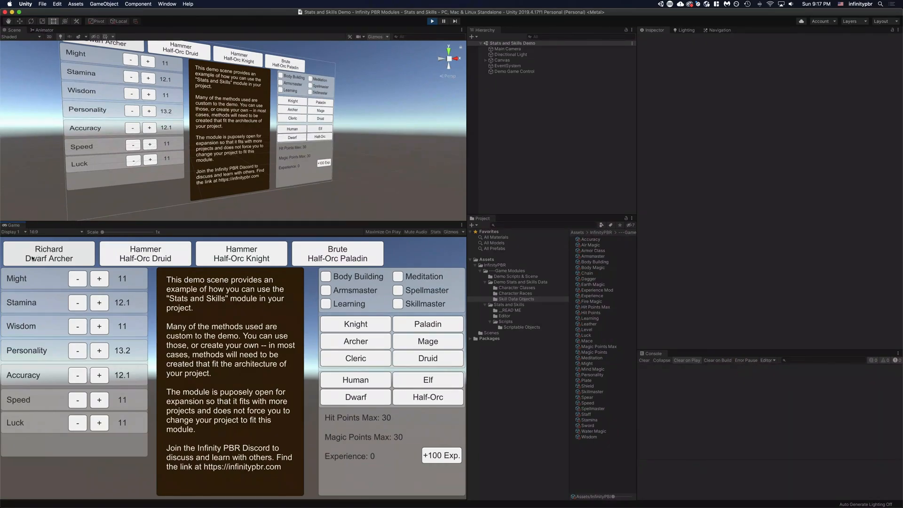
Try the Knight, Paladin, Cleric, Druid and Mage classes on the Dwarf Archer, and return the class to Archer.
{"action": "left_click", "coordinate": [355, 329]}
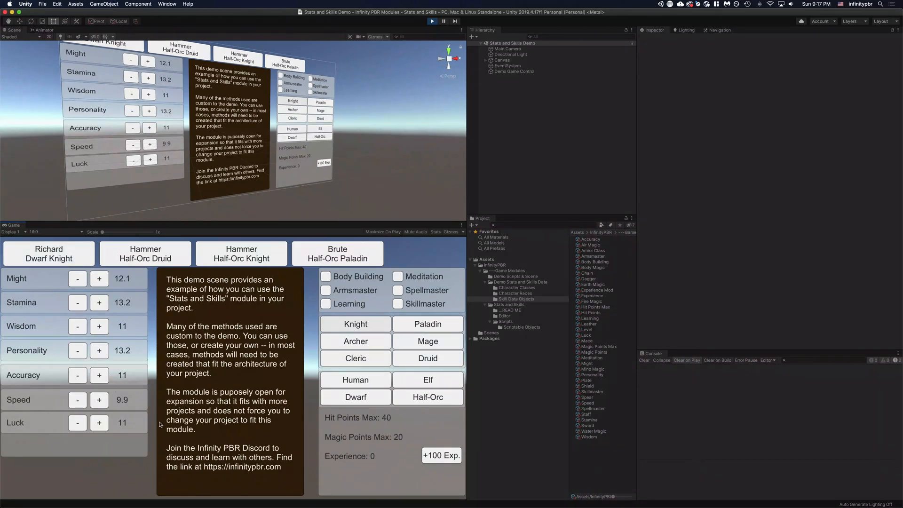
{"action": "left_click", "coordinate": [426, 324]}
{"action": "left_click", "coordinate": [360, 345]}
{"action": "left_click", "coordinate": [356, 360]}
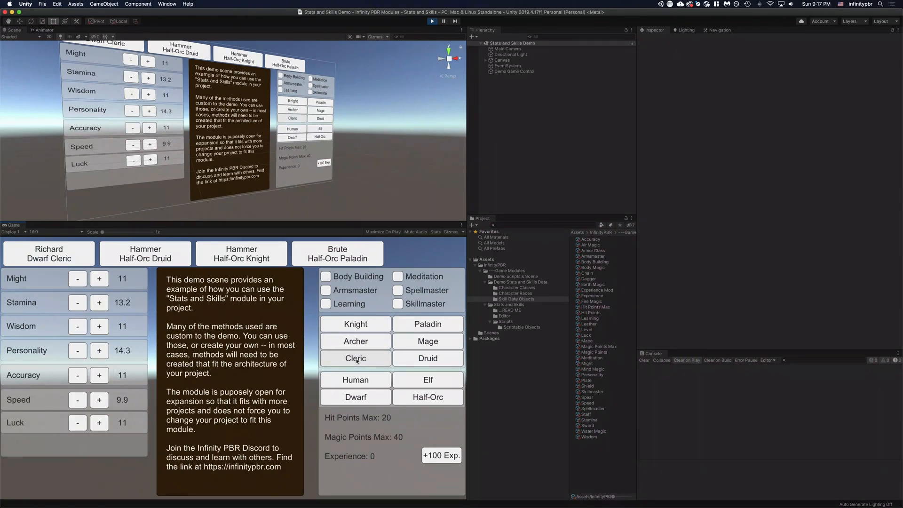
{"action": "left_click", "coordinate": [419, 360]}
{"action": "left_click", "coordinate": [418, 345]}
{"action": "left_click", "coordinate": [369, 343]}
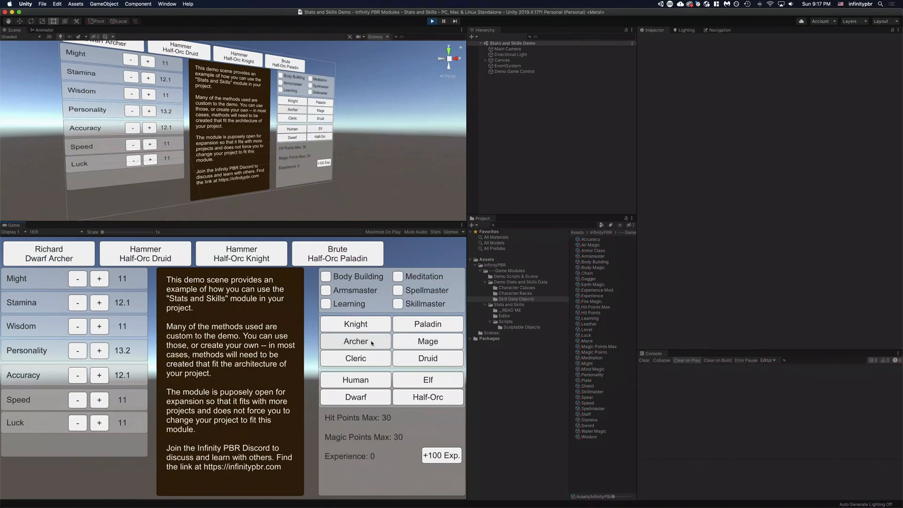
Change the first character's class to Knight, and cycle its race through Human, Elf and Dwarf to Half-Orc.
{"action": "left_click", "coordinate": [372, 324]}
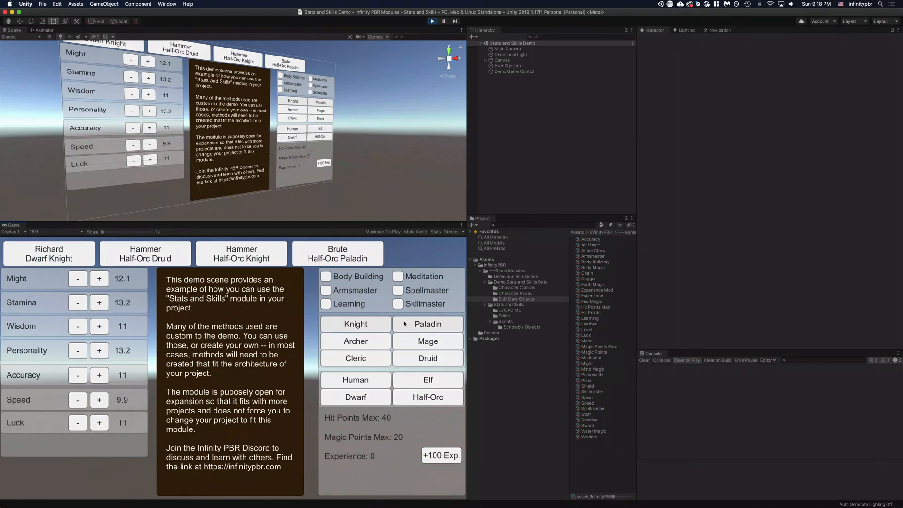
{"action": "left_click", "coordinate": [380, 344]}
{"action": "left_click", "coordinate": [337, 325]}
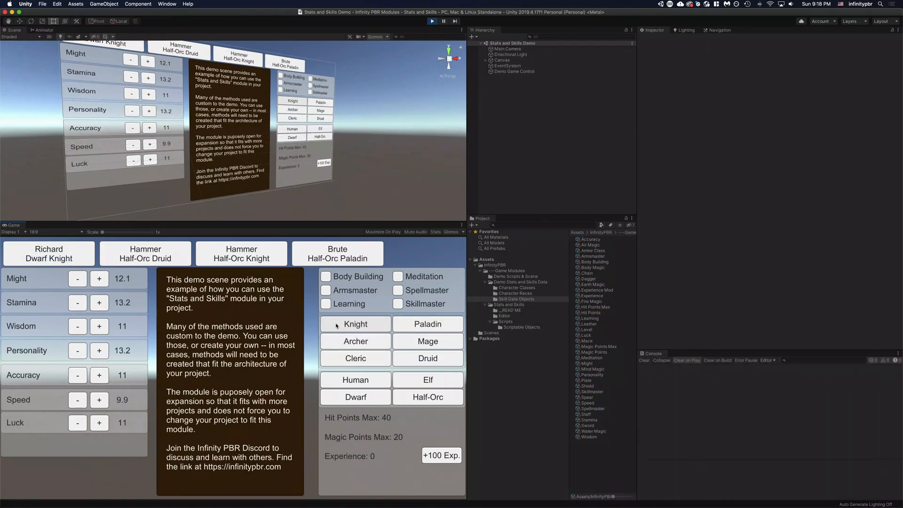
{"action": "left_click", "coordinate": [347, 380]}
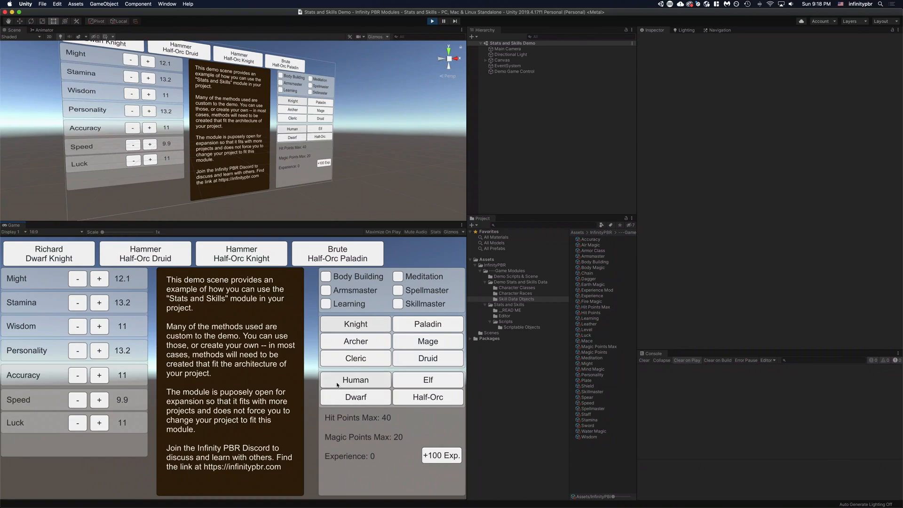
{"action": "left_click", "coordinate": [403, 382]}
{"action": "left_click", "coordinate": [373, 398]}
{"action": "left_click", "coordinate": [419, 398]}
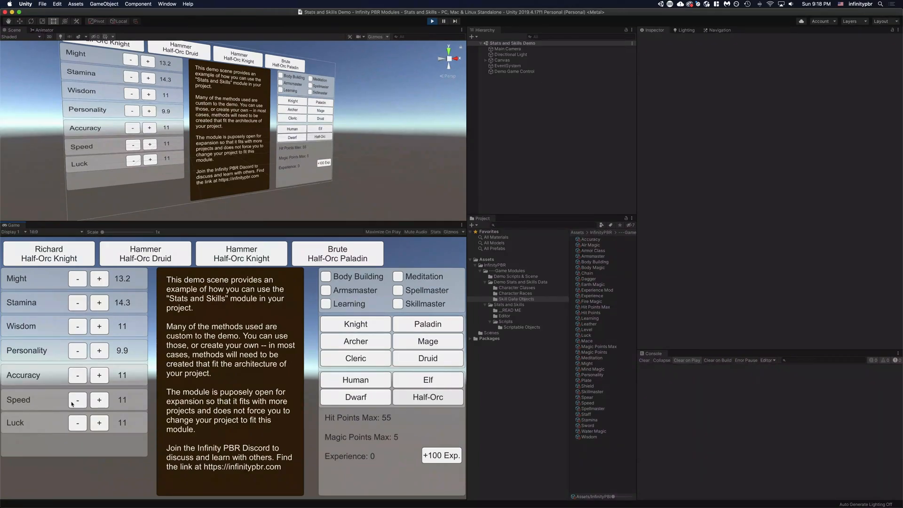
Try raising the first character's Wisdom to 13, and bring it back down to 11.
{"action": "left_click", "coordinate": [98, 328]}
{"action": "left_click", "coordinate": [98, 328]}
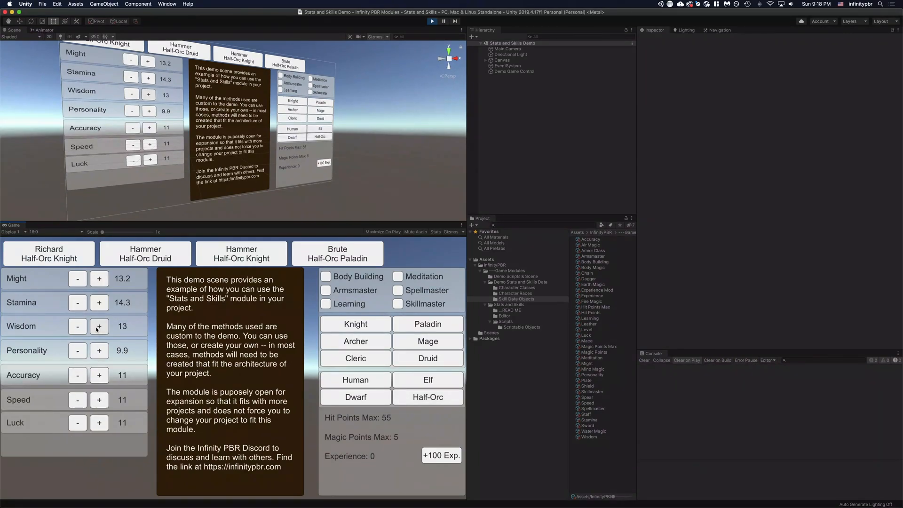
{"action": "left_click", "coordinate": [78, 328]}
Raise and lower the first character's Personality, leaving it at 10.8.
{"action": "left_click", "coordinate": [99, 351]}
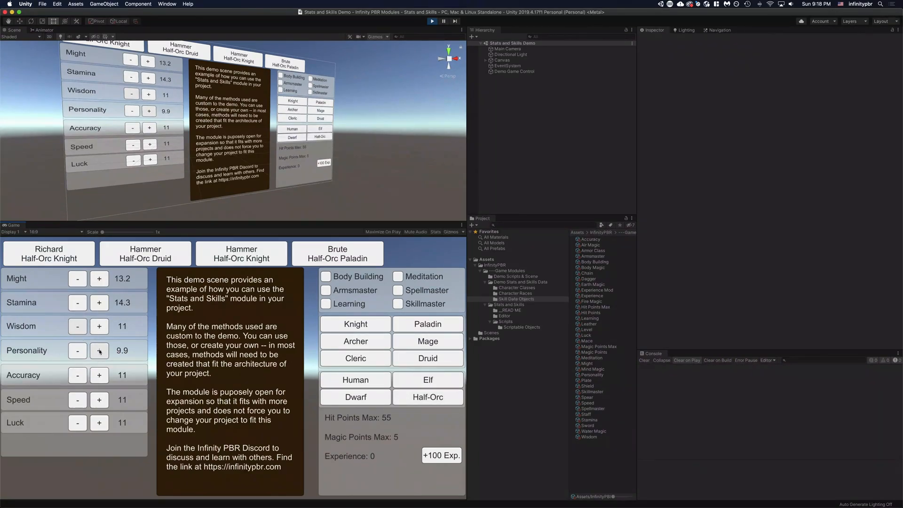
{"action": "left_click", "coordinate": [100, 351]}
{"action": "left_click", "coordinate": [100, 352]}
{"action": "left_click", "coordinate": [78, 352]}
{"action": "left_click", "coordinate": [79, 353]}
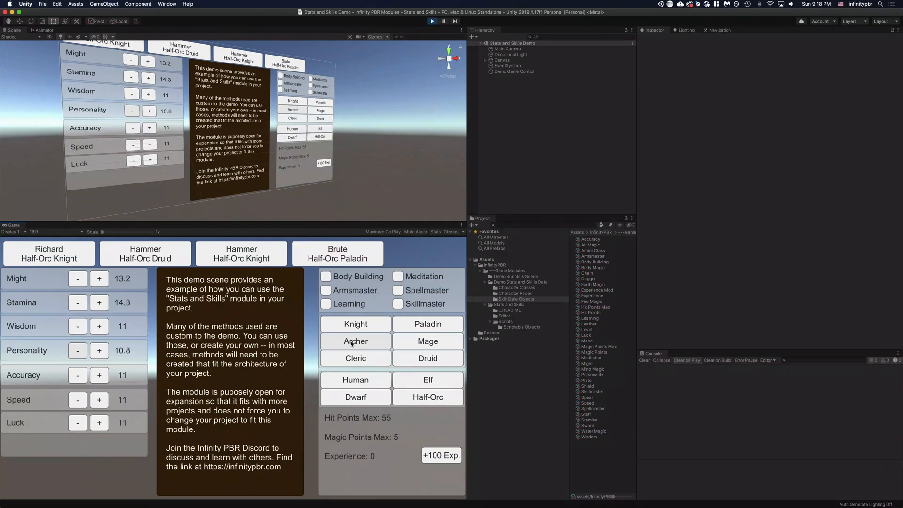
Try raising and lowering the first character's Might, and return it to 13.2.
{"action": "left_click", "coordinate": [101, 282]}
{"action": "left_click", "coordinate": [77, 280]}
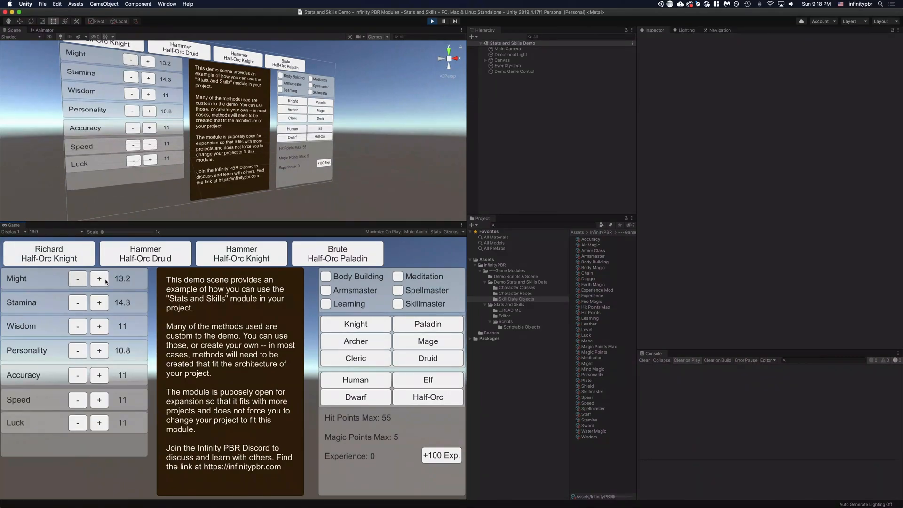
{"action": "left_click", "coordinate": [80, 281]}
{"action": "left_click", "coordinate": [100, 281]}
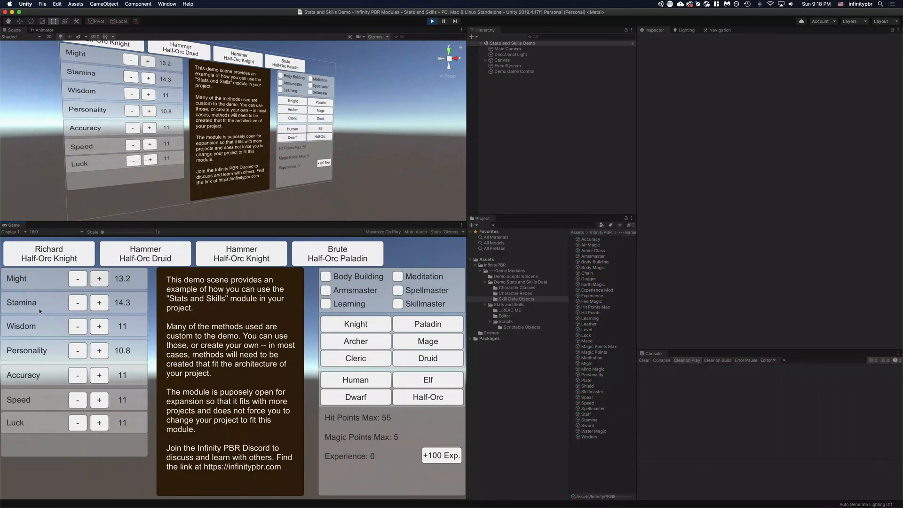
Cycle the Half-Orc Knight through the Paladin, Mage, Archer and Knight classes, and settle on Archer.
{"action": "left_click", "coordinate": [427, 324]}
{"action": "left_click", "coordinate": [427, 341]}
{"action": "left_click", "coordinate": [362, 342]}
{"action": "left_click", "coordinate": [355, 324]}
{"action": "left_click", "coordinate": [353, 343]}
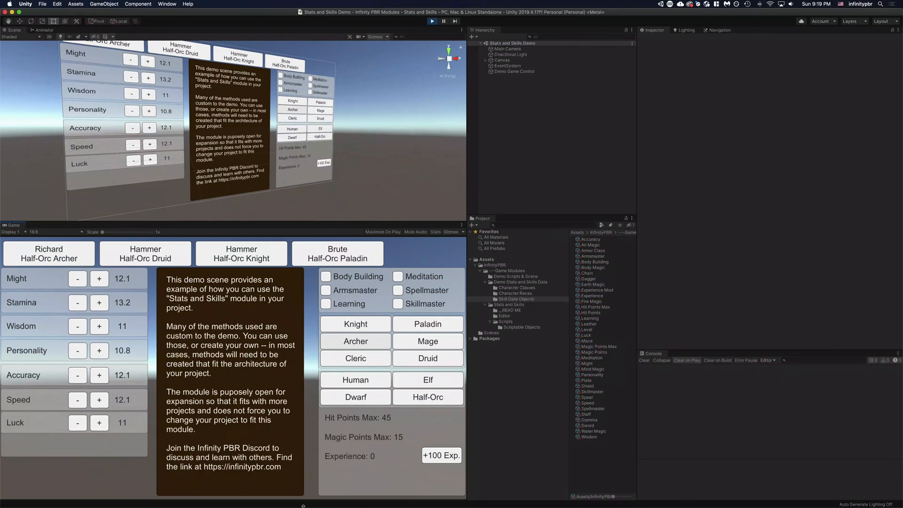
Try the Body Building and Meditation skills on the Half-Orc Archer, leaving both disabled.
{"action": "left_click", "coordinate": [326, 276]}
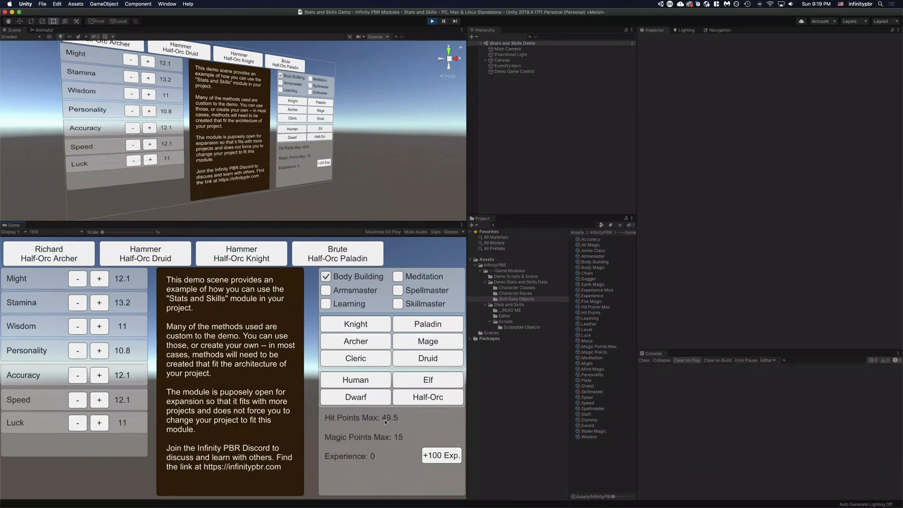
{"action": "left_click", "coordinate": [326, 278]}
{"action": "left_click", "coordinate": [326, 278]}
{"action": "left_click", "coordinate": [327, 277]}
{"action": "left_click", "coordinate": [398, 278]}
{"action": "left_click", "coordinate": [398, 278]}
Enable the Body Building and Skillmaster skills, toggling Skillmaster off and on to compare its effect on maximum hit points.
{"action": "left_click", "coordinate": [398, 305]}
{"action": "left_click", "coordinate": [339, 275]}
{"action": "left_click", "coordinate": [399, 305]}
{"action": "left_click", "coordinate": [399, 304]}
{"action": "left_click", "coordinate": [396, 304]}
{"action": "left_click", "coordinate": [396, 304]}
Inspect the Demo Game Control object's first player and bring up the Skillmaster entry under Stat Or Skills.
{"action": "left_click", "coordinate": [521, 278]}
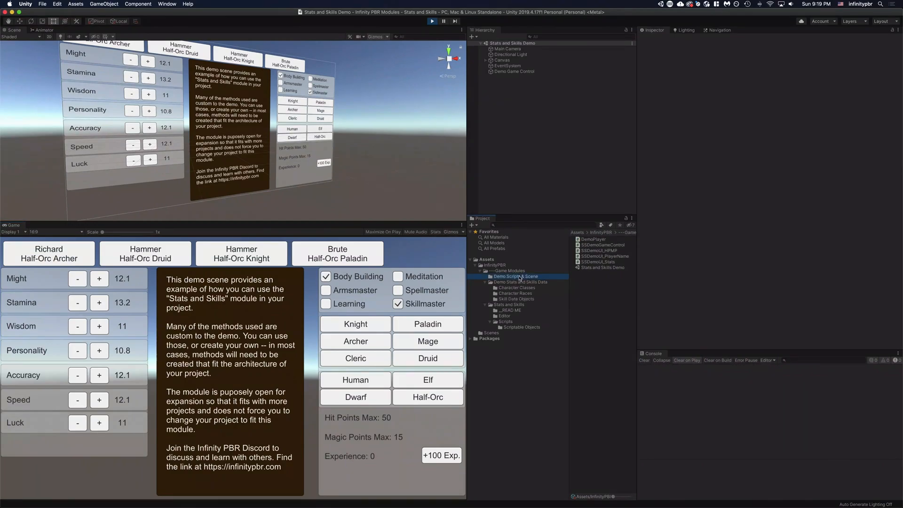
{"action": "left_click", "coordinate": [514, 282]}
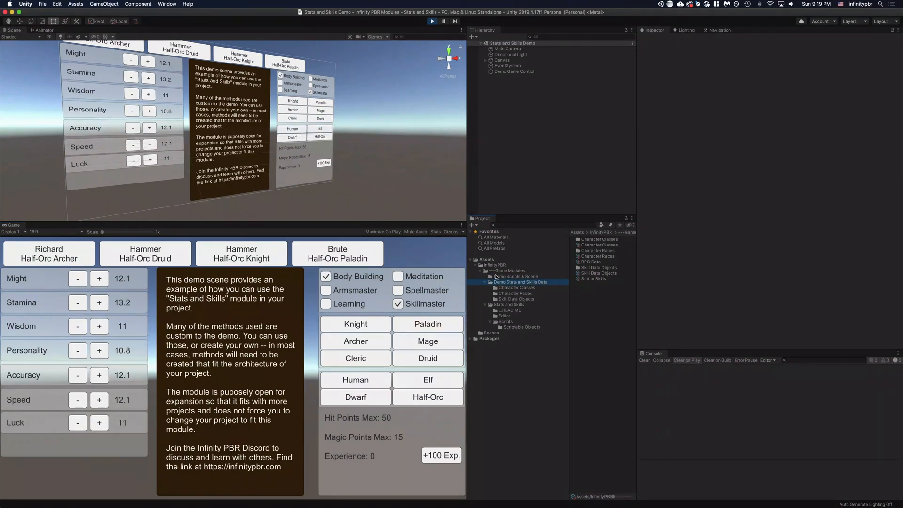
{"action": "left_click", "coordinate": [506, 73]}
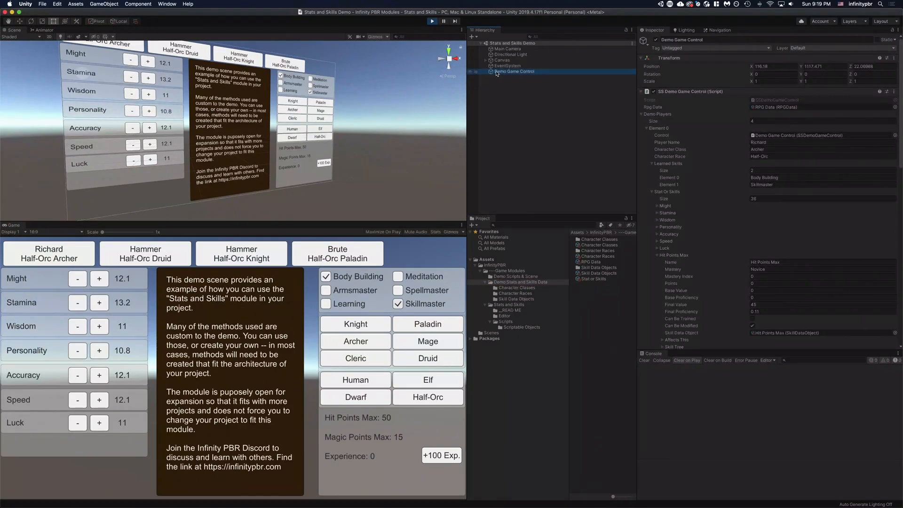
{"action": "left_click", "coordinate": [658, 256]}
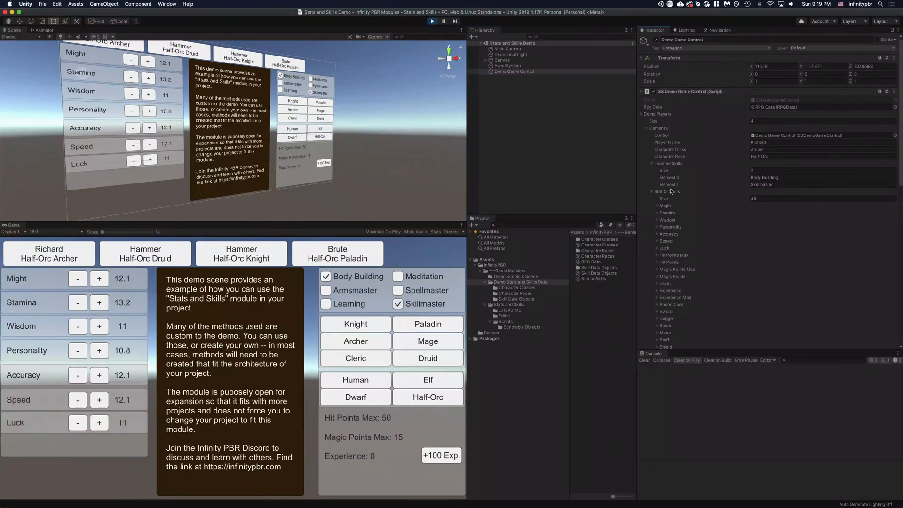
{"action": "scroll", "coordinate": [668, 198], "scroll_direction": "down", "scroll_amount": 5}
{"action": "left_click", "coordinate": [657, 285]}
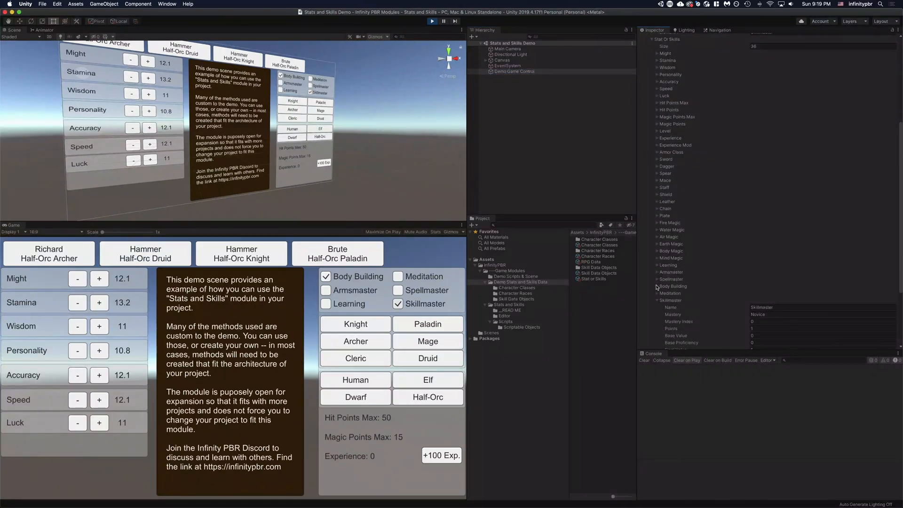
{"action": "left_click", "coordinate": [658, 300]}
{"action": "scroll", "coordinate": [762, 226], "scroll_direction": "down", "scroll_amount": 5}
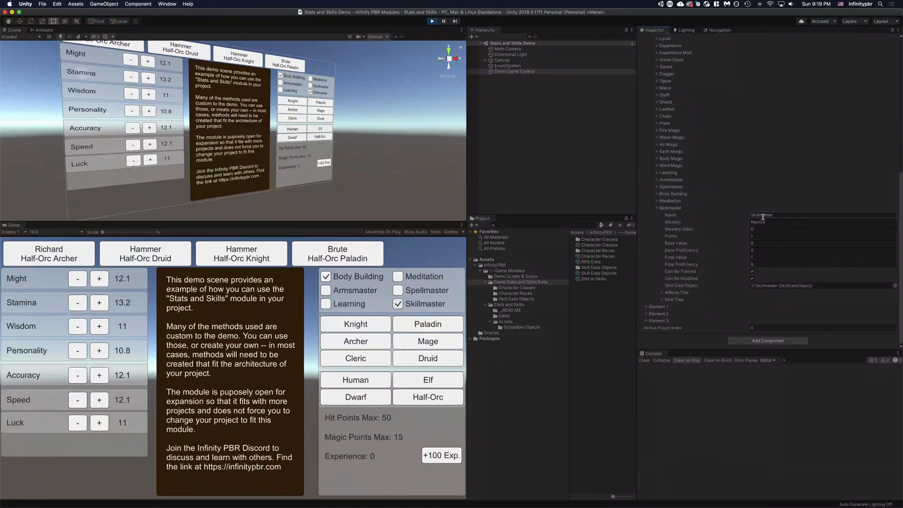
Set the Skillmaster entry's Points to 4 for the first player.
{"action": "left_click", "coordinate": [753, 237]}
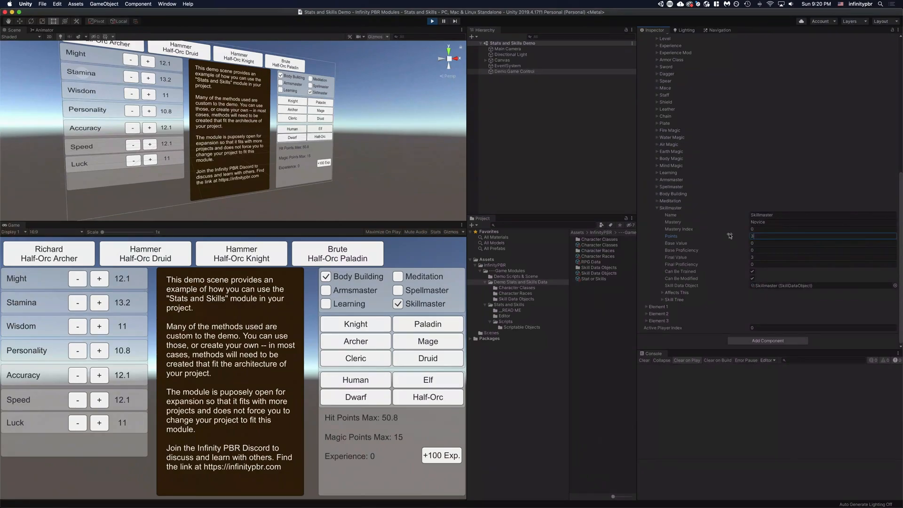
{"action": "left_click_drag", "start_coordinate": [773, 238], "coordinate": [710, 236]}
Expand the Body Building entry to check its proficiency, and raise the Skillmaster entry's Points further.
{"action": "scroll", "coordinate": [665, 67], "scroll_direction": "up", "scroll_amount": 5}
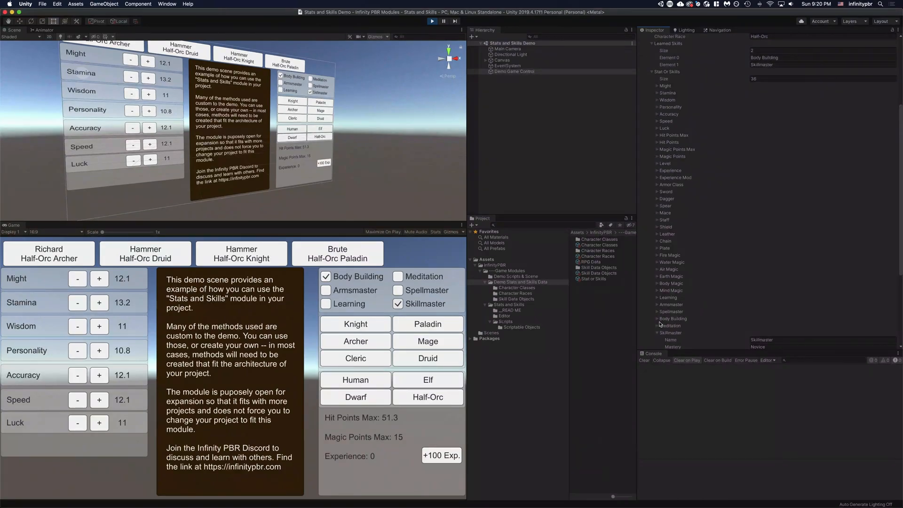
{"action": "left_click", "coordinate": [665, 318]}
{"action": "scroll", "coordinate": [664, 318], "scroll_direction": "down", "scroll_amount": 10}
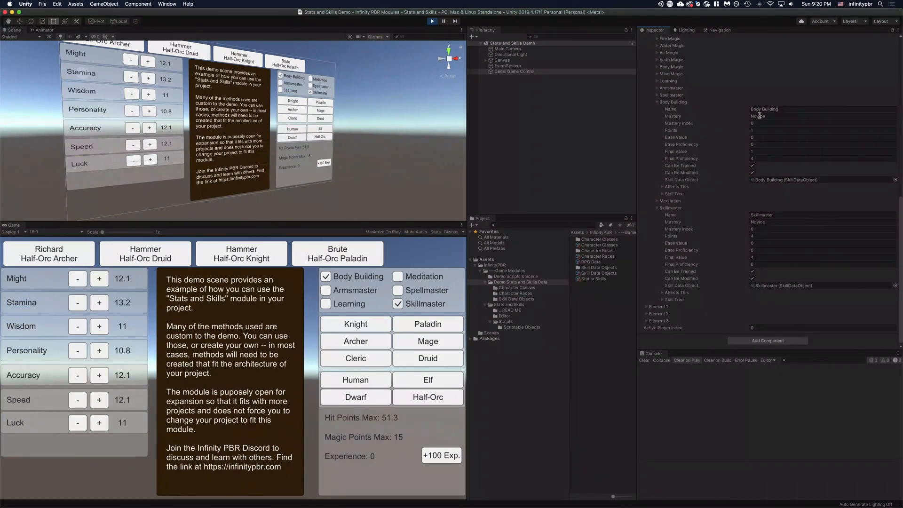
{"action": "left_click", "coordinate": [745, 233]}
{"action": "left_click_drag", "start_coordinate": [744, 233], "coordinate": [751, 227]}
Open the Skillmaster data object through the Skill Data Objects asset and examine its Novice and Expert values.
{"action": "left_click", "coordinate": [594, 280]}
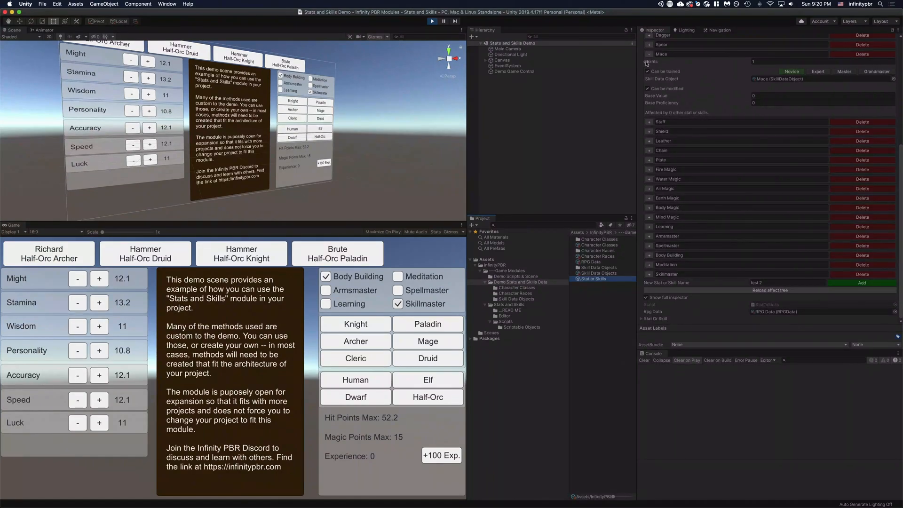
{"action": "left_click", "coordinate": [649, 56]}
{"action": "left_click", "coordinate": [599, 274]}
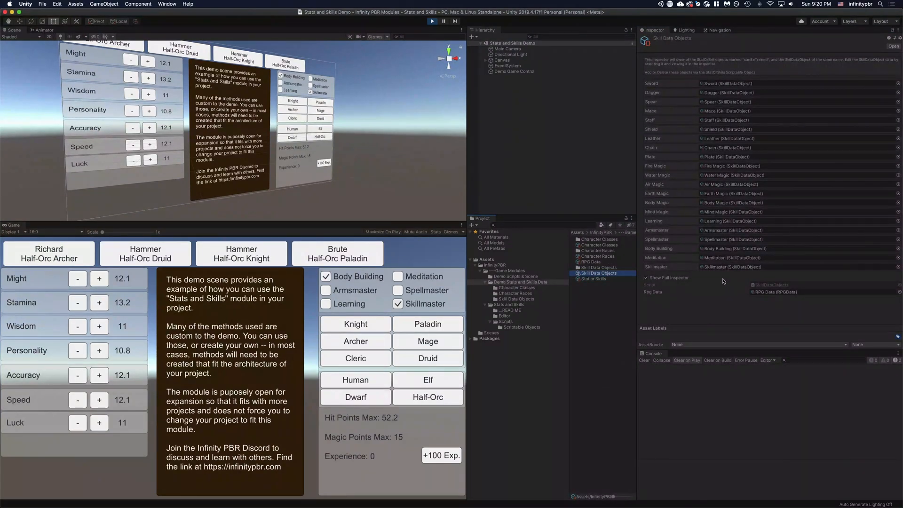
{"action": "double_click", "coordinate": [714, 267]}
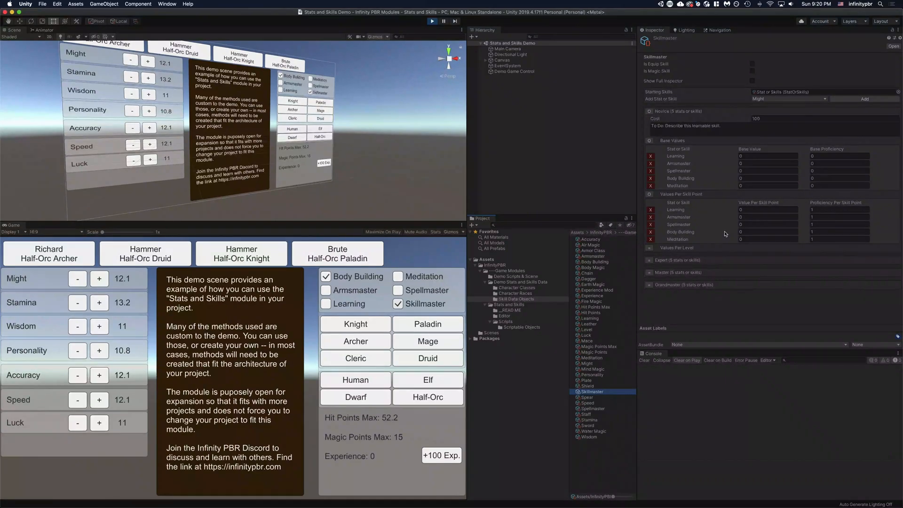
{"action": "left_click", "coordinate": [649, 261]}
{"action": "left_click", "coordinate": [649, 261]}
Open the Learning data object and examine its Novice base values, values per skill point and values per level.
{"action": "left_click", "coordinate": [591, 318]}
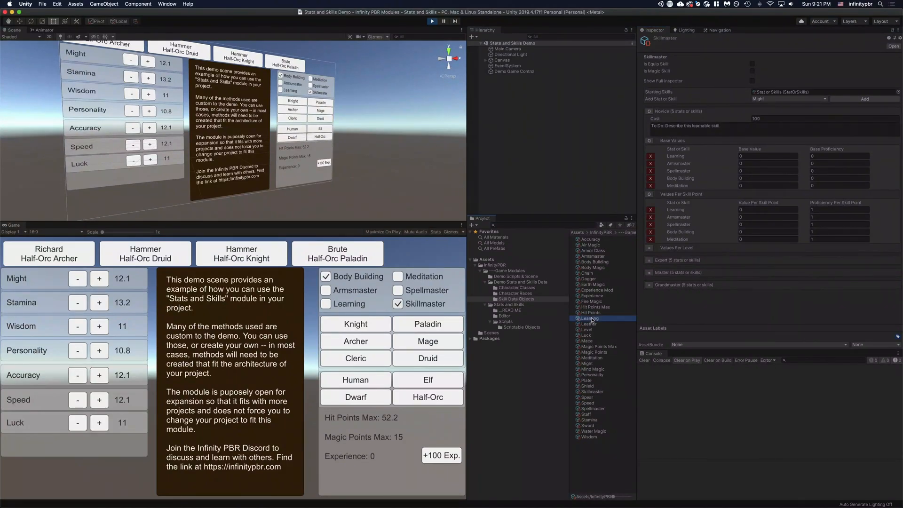
{"action": "left_click", "coordinate": [649, 111]}
{"action": "left_click", "coordinate": [650, 141]}
{"action": "left_click", "coordinate": [649, 165]}
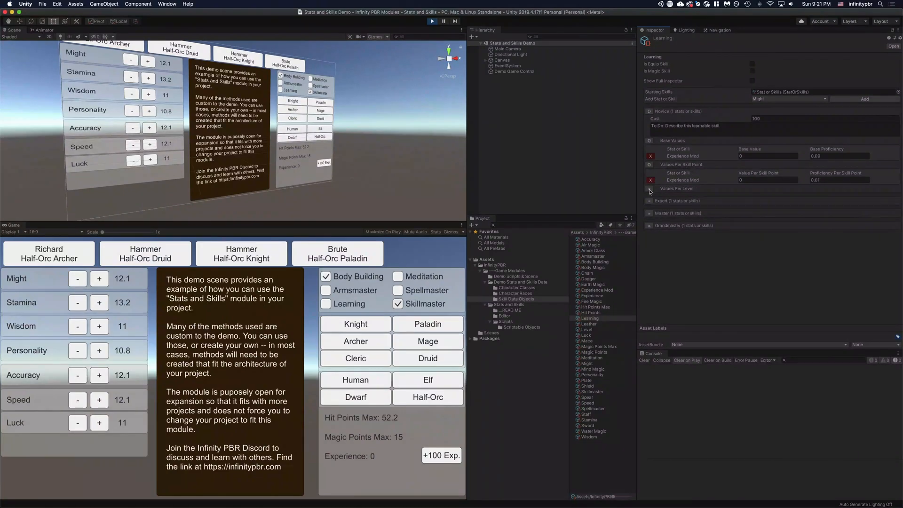
{"action": "left_click", "coordinate": [650, 189]}
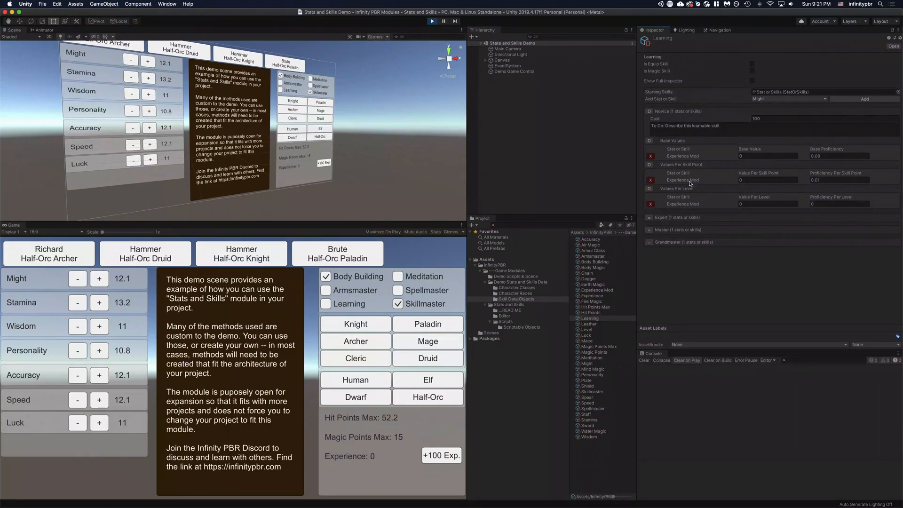
Add 100 experience twice to the Half-Orc Archer, and enable the Learning skill.
{"action": "left_click", "coordinate": [431, 456]}
{"action": "left_click", "coordinate": [441, 455]}
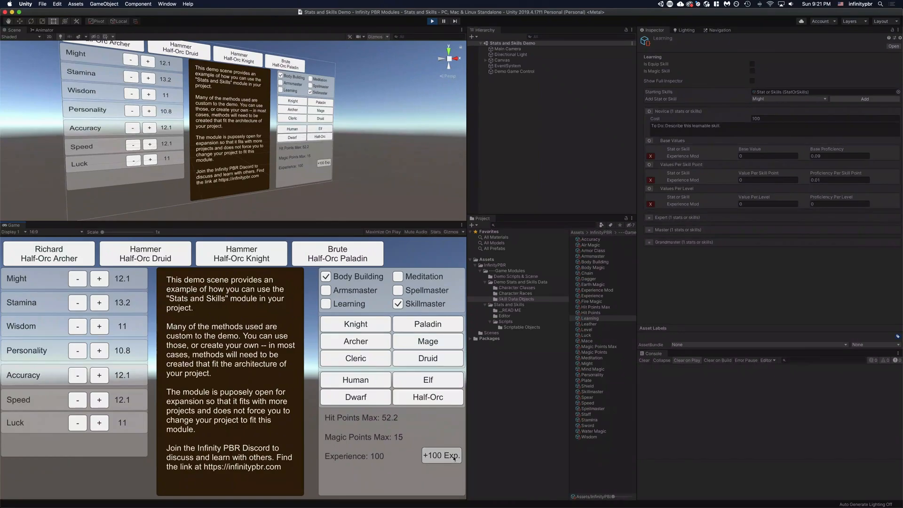
{"action": "left_click", "coordinate": [326, 308]}
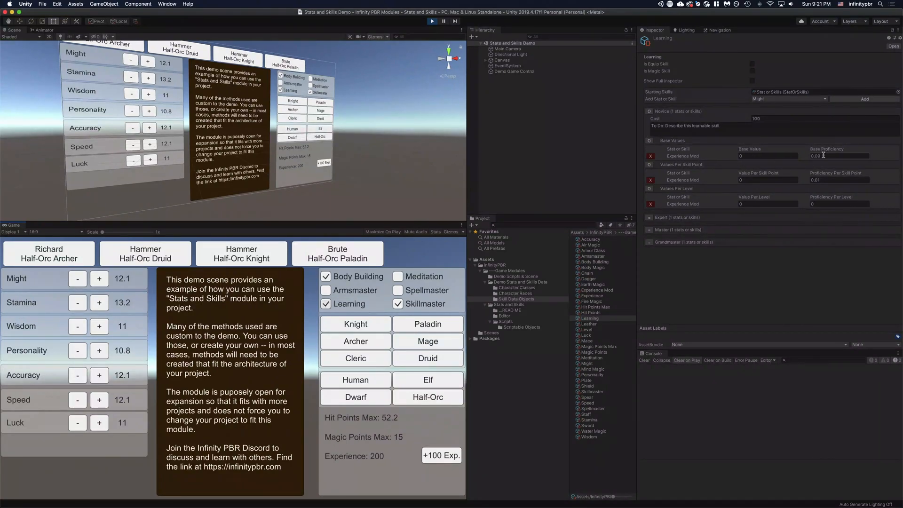
Check the Learning skill's Novice base and per-point Experience Mod proficiency, and add 100 experience four times to the Half-Orc Archer.
{"action": "left_click", "coordinate": [815, 155]}
{"action": "left_click", "coordinate": [822, 179]}
{"action": "left_click", "coordinate": [437, 456]}
{"action": "left_click", "coordinate": [440, 456]}
{"action": "left_click", "coordinate": [437, 455]}
{"action": "left_click", "coordinate": [439, 456]}
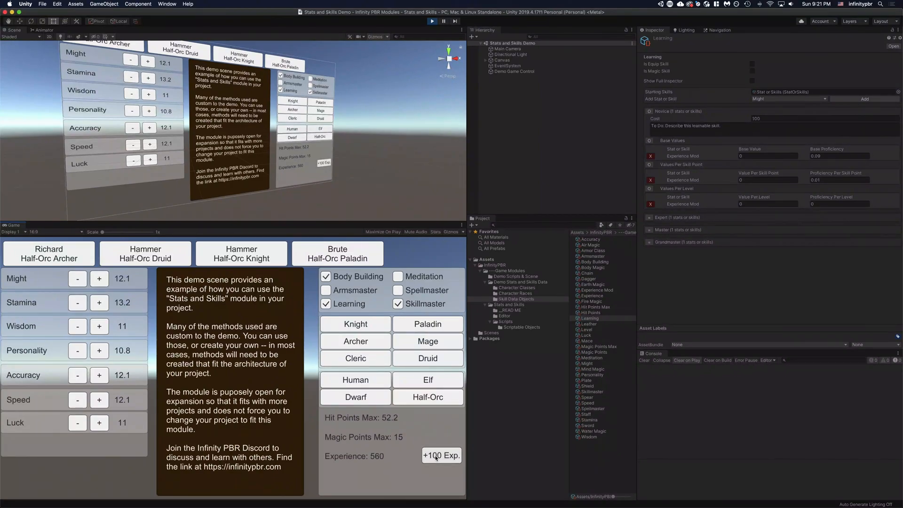
Disable the Skillmaster skill and add 100 experience to the Half-Orc Archer several more times.
{"action": "left_click", "coordinate": [398, 304]}
{"action": "left_click", "coordinate": [439, 458]}
{"action": "left_click", "coordinate": [437, 456]}
{"action": "left_click", "coordinate": [443, 458]}
{"action": "left_click", "coordinate": [436, 459]}
Inspect the Demo Game Control object and locate its RPG Data asset and SSDemoGameControl script in the project.
{"action": "left_click", "coordinate": [509, 71]}
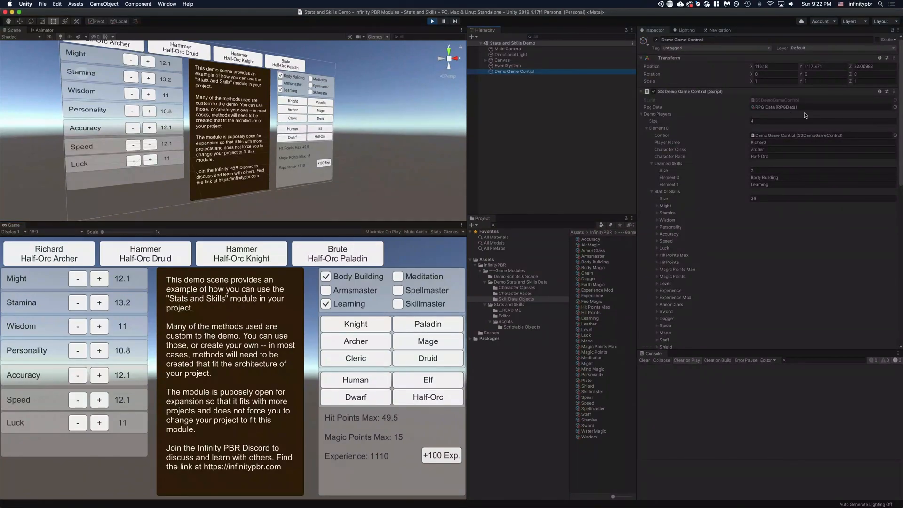
{"action": "double_click", "coordinate": [770, 107]}
{"action": "left_click", "coordinate": [541, 66]}
{"action": "left_click", "coordinate": [555, 71]}
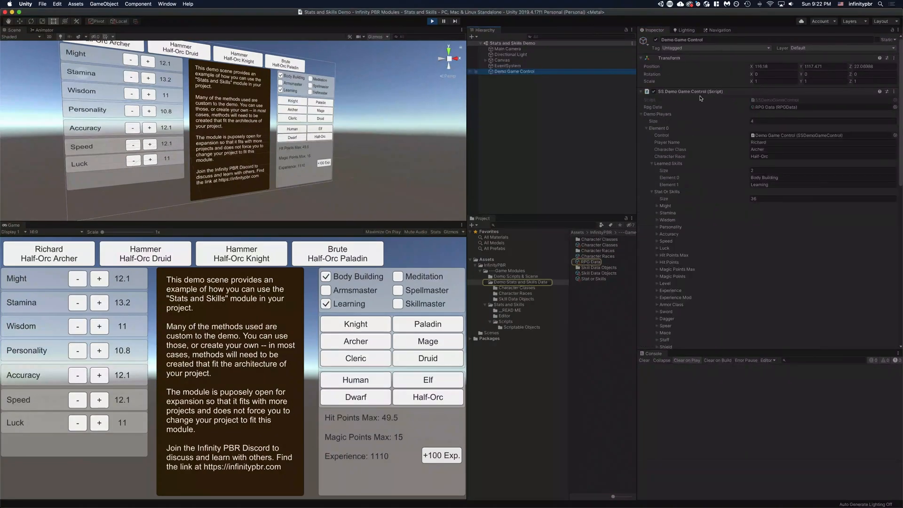
{"action": "left_click", "coordinate": [776, 100]}
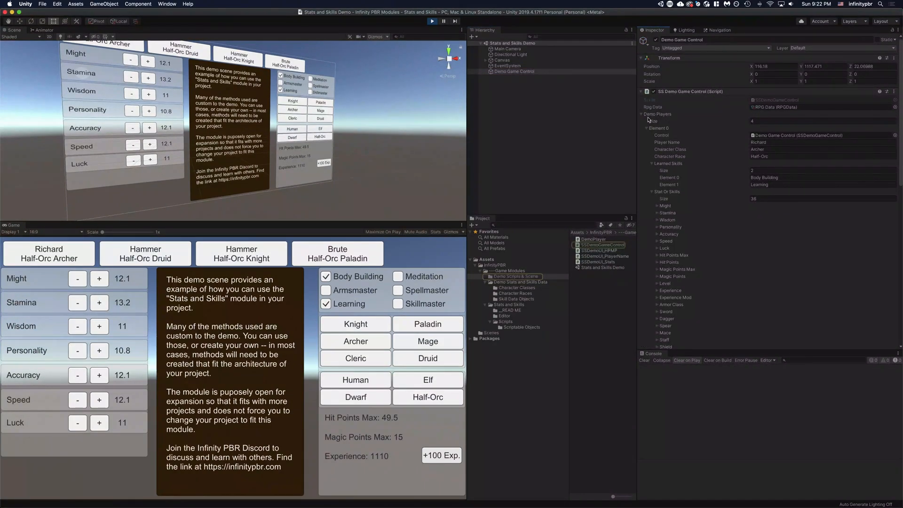
Switch to Rider, skim SSDemoGameControl.cs, and search DemoPlayer.cs for "exper".
{"action": "key", "text": "super+Tab"}
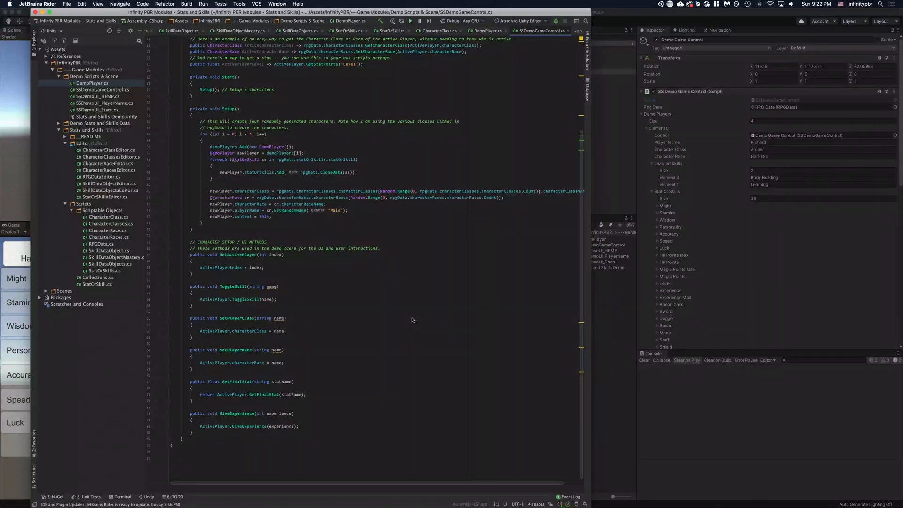
{"action": "scroll", "coordinate": [255, 216], "scroll_direction": "down", "scroll_amount": 2}
{"action": "scroll", "coordinate": [255, 215], "scroll_direction": "up", "scroll_amount": 8}
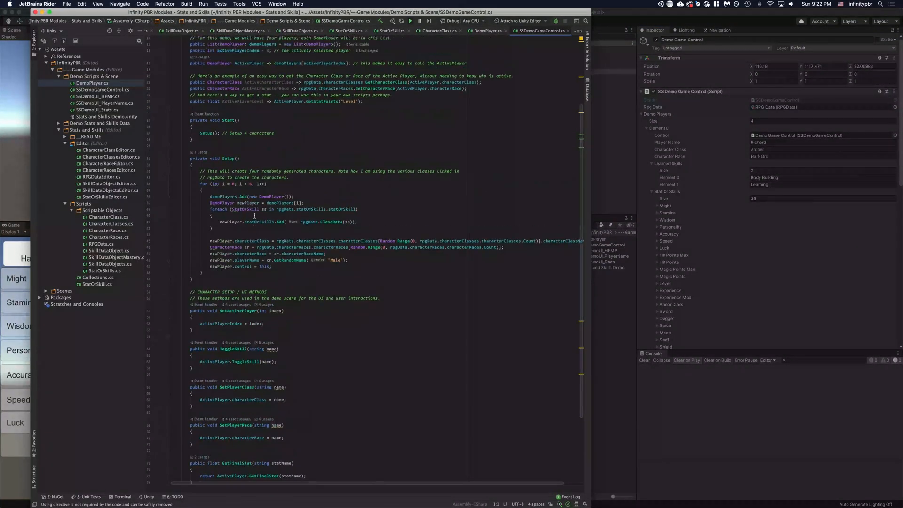
{"action": "left_click", "coordinate": [488, 31]}
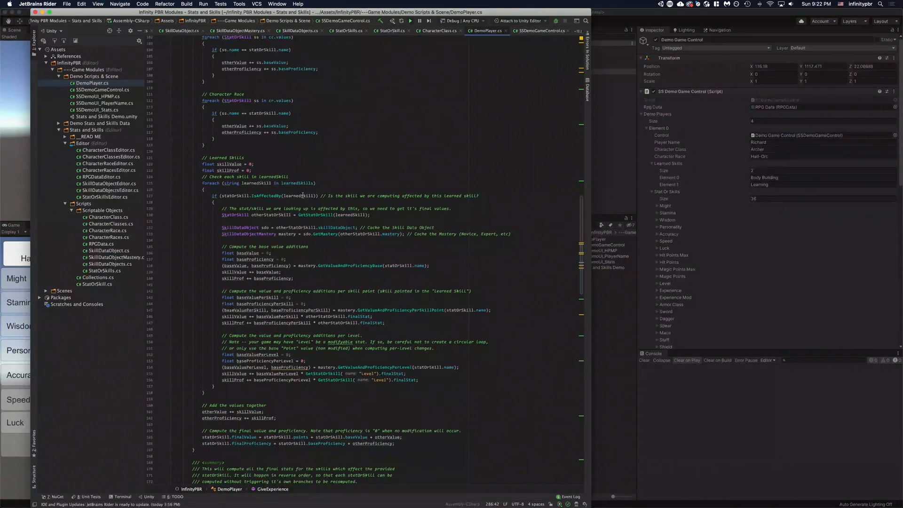
{"action": "key", "text": "super+f"}
{"action": "type", "text": "exper"}
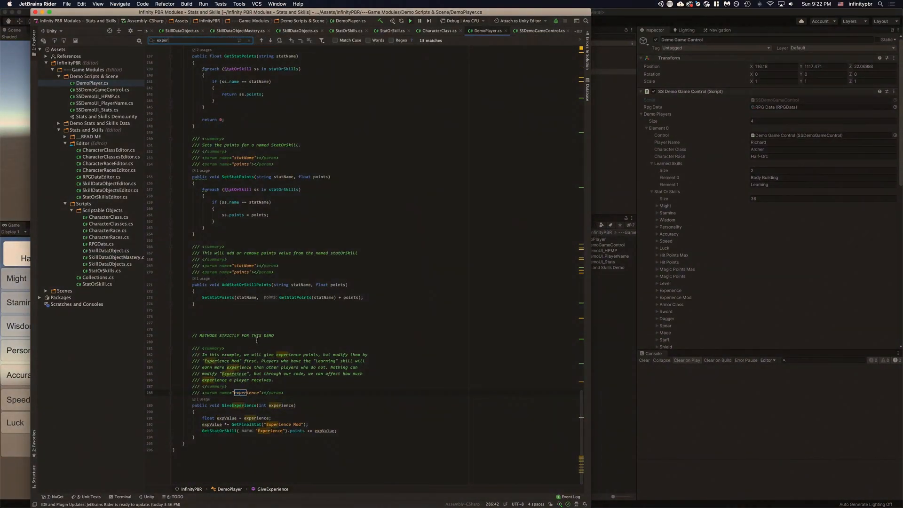
Highlight the GiveExperience method's expValue lines in DemoPlayer.cs, including the Experience Mod final stat multiplication.
{"action": "left_click_drag", "start_coordinate": [192, 338], "coordinate": [297, 335]}
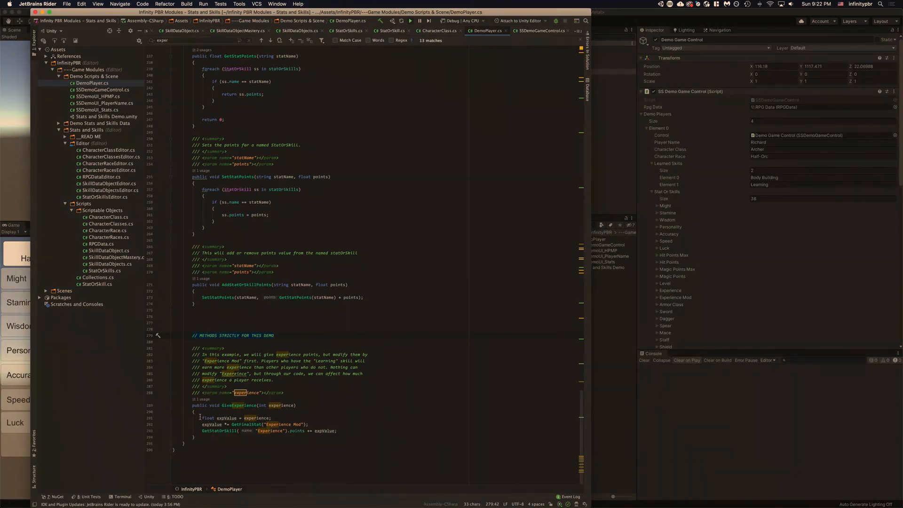
{"action": "left_click", "coordinate": [230, 406]}
{"action": "left_click_drag", "start_coordinate": [200, 418], "coordinate": [273, 417]}
{"action": "left_click_drag", "start_coordinate": [203, 424], "coordinate": [328, 423]}
{"action": "left_click_drag", "start_coordinate": [231, 424], "coordinate": [323, 423]}
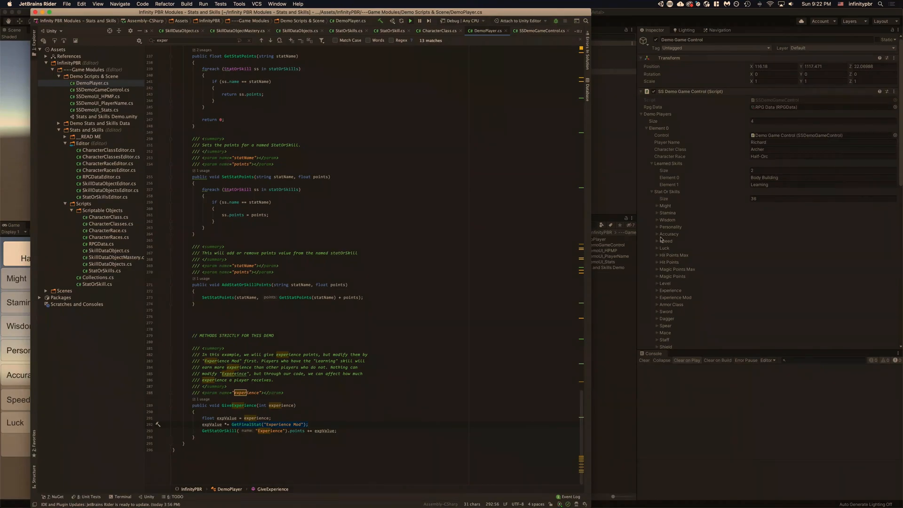
Switch to Unity and expand the character's Experience Mod entry to examine its Final Value and Final Proficiency.
{"action": "scroll", "coordinate": [661, 238], "scroll_direction": "down", "scroll_amount": 5}
{"action": "left_click", "coordinate": [659, 195]}
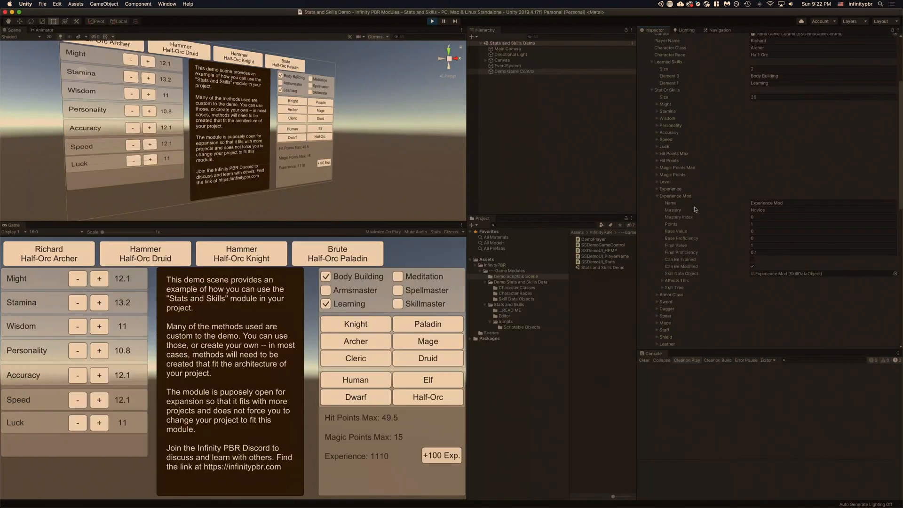
{"action": "left_click", "coordinate": [755, 245]}
{"action": "left_click", "coordinate": [764, 251]}
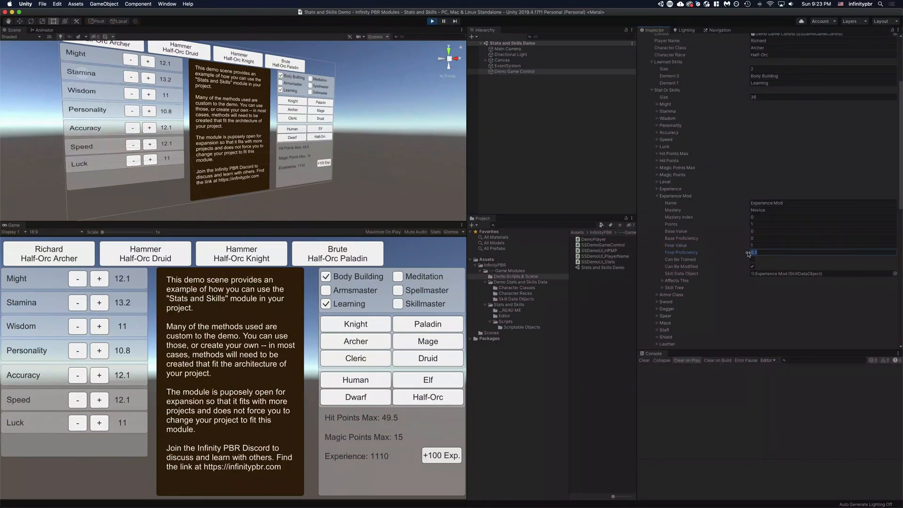
{"action": "left_click_drag", "start_coordinate": [752, 253], "coordinate": [757, 253]}
Return to Rider and highlight the GiveExperience line that adds expValue to the Experience stat's points.
{"action": "left_click", "coordinate": [571, 498]}
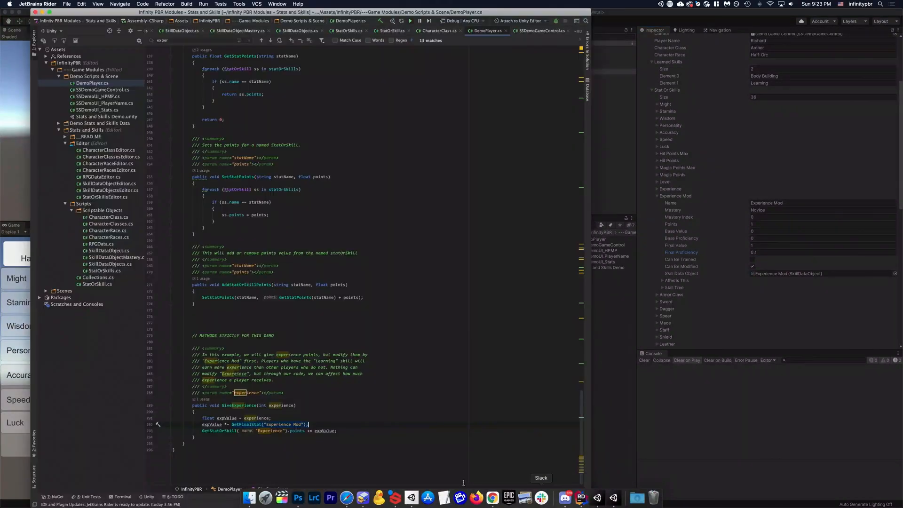
{"action": "left_click_drag", "start_coordinate": [202, 431], "coordinate": [340, 431]}
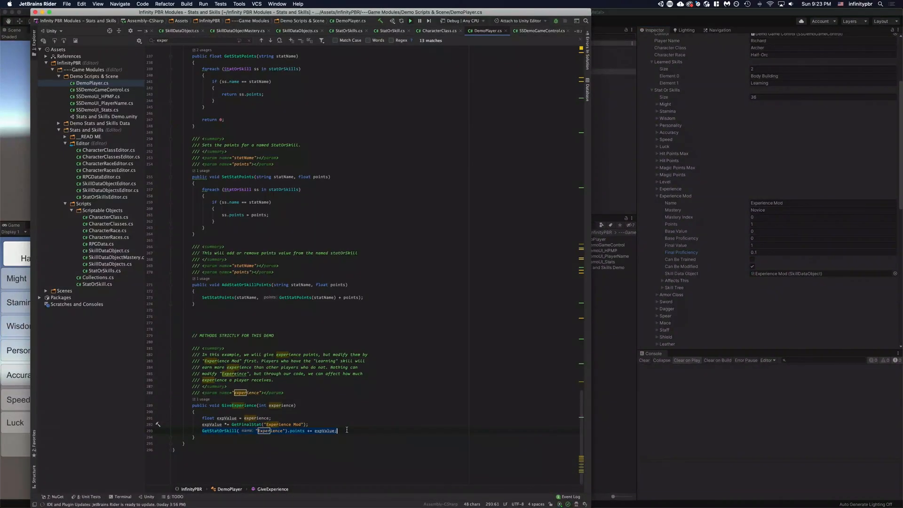
{"action": "left_click_drag", "start_coordinate": [202, 432], "coordinate": [305, 432]}
{"action": "double_click", "coordinate": [292, 431]}
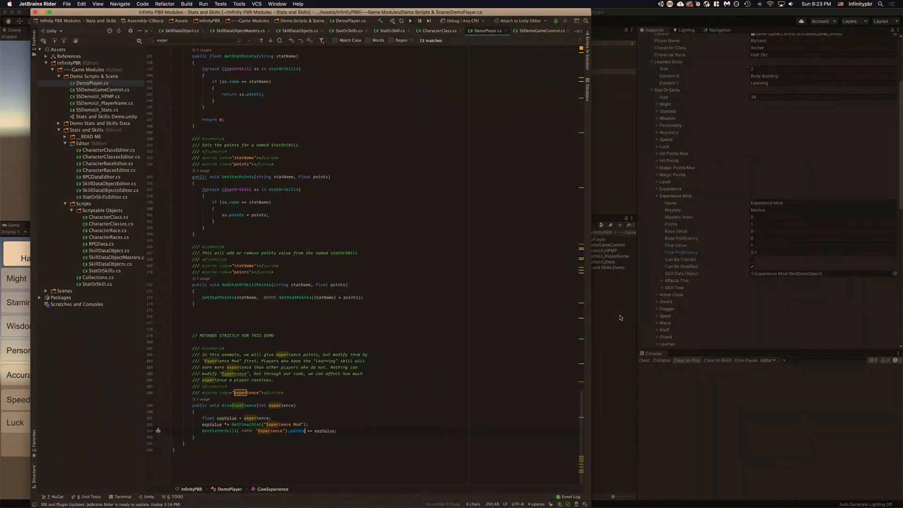
Switch back to Unity, stop play mode, and delete everything inside the Demo Stats and Skills Data folder.
{"action": "key", "text": "super+Tab"}
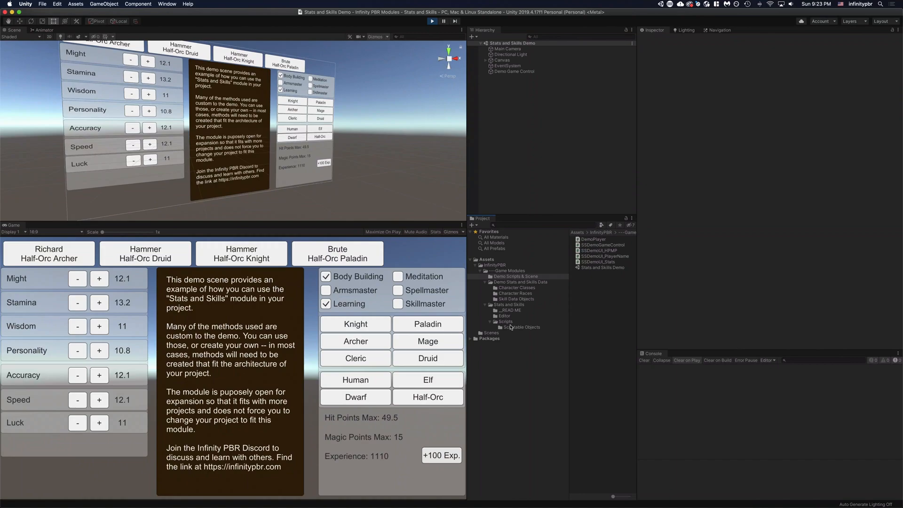
{"action": "left_click", "coordinate": [515, 299]}
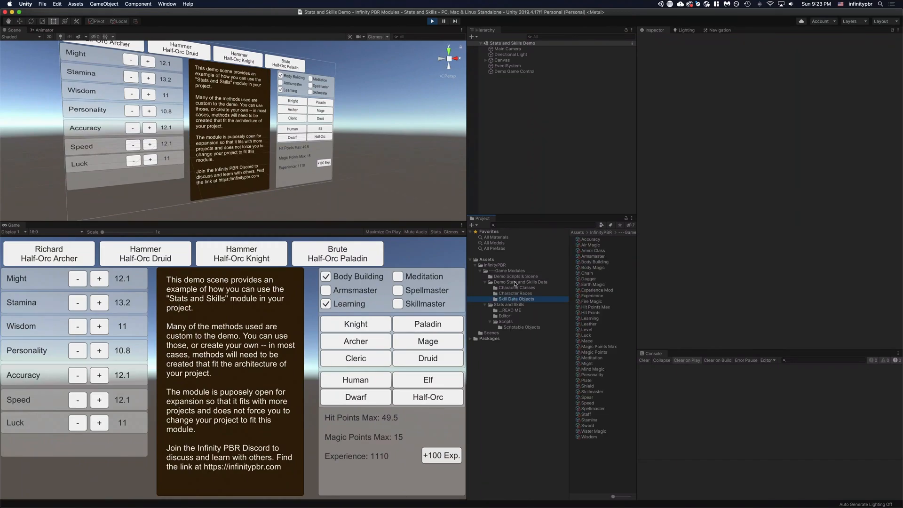
{"action": "left_click", "coordinate": [517, 283]}
{"action": "left_click", "coordinate": [587, 280]}
{"action": "left_click", "coordinate": [588, 274]}
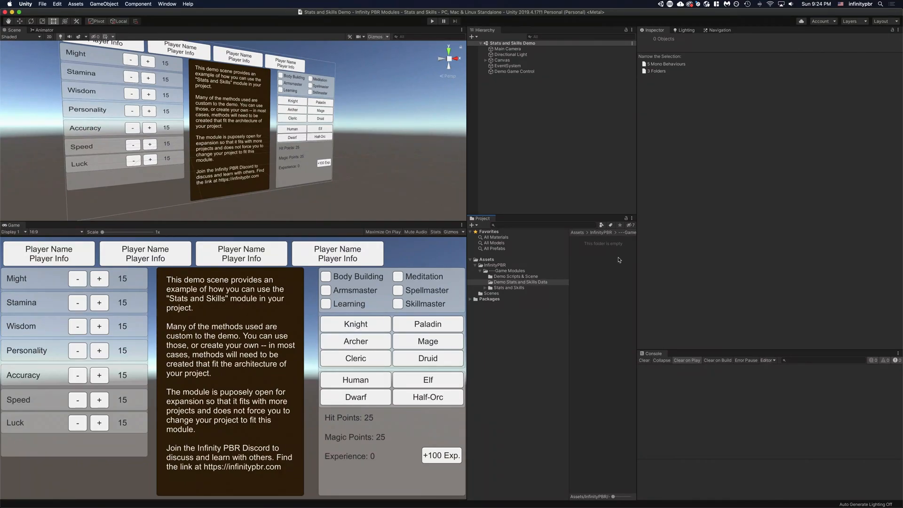
Create a new RPG Data scriptable object with its default name in the Demo Stats and Skills Data folder.
{"action": "right_click", "coordinate": [591, 266]}
{"action": "mouse_move", "coordinate": [648, 270]}
{"action": "mouse_move", "coordinate": [704, 243]}
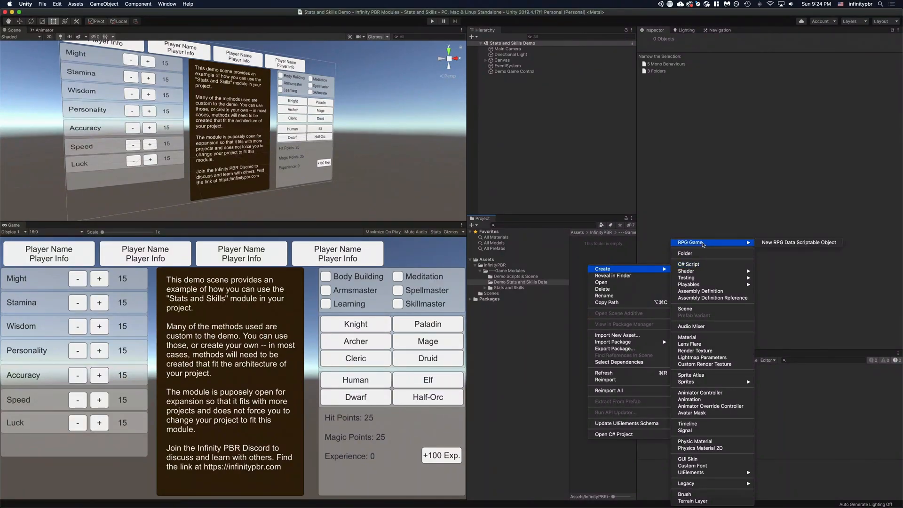
{"action": "left_click", "coordinate": [777, 244]}
{"action": "key", "text": "Return"}
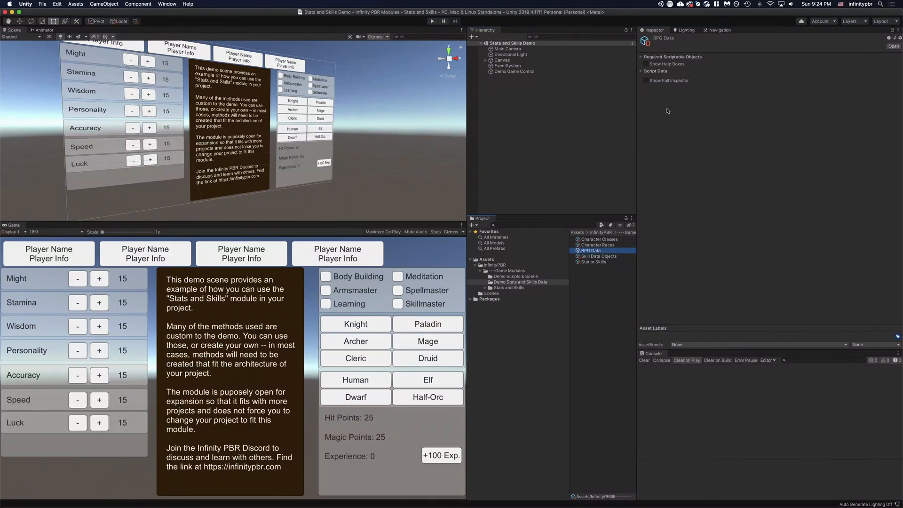
Look through the Character Classes, Character Races, Skill Data Objects and Stat or Skills assets.
{"action": "left_click", "coordinate": [592, 240]}
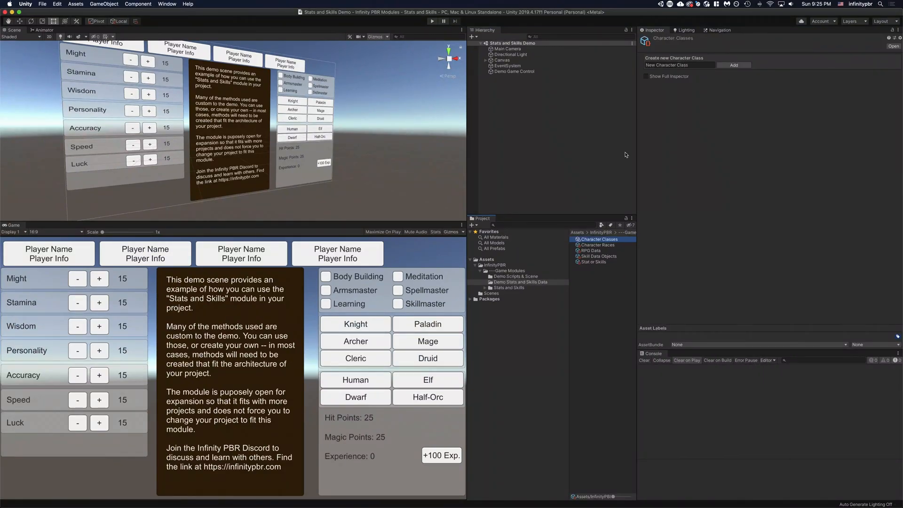
{"action": "left_click", "coordinate": [600, 246]}
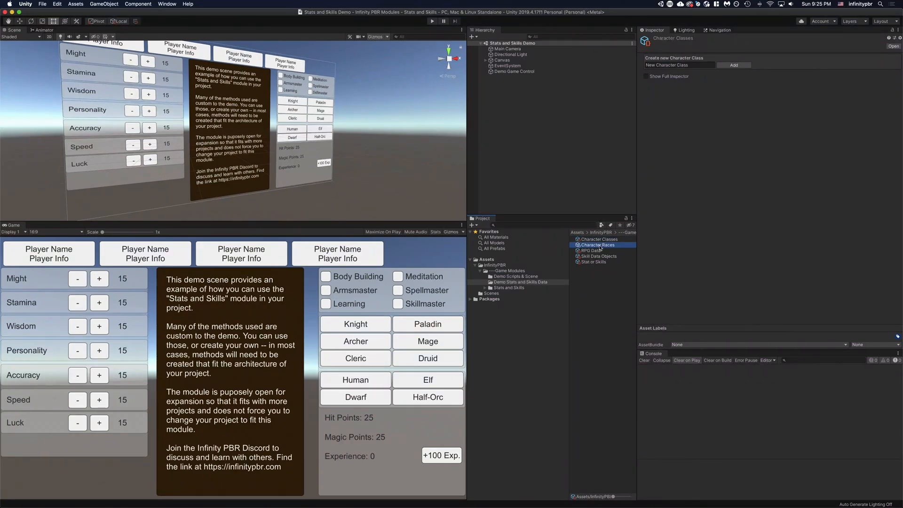
{"action": "left_click", "coordinate": [598, 257]}
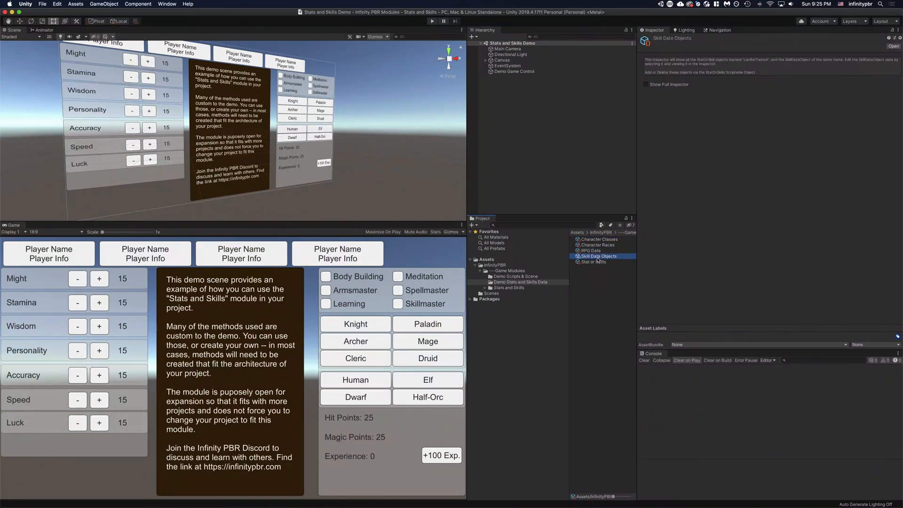
{"action": "left_click", "coordinate": [593, 262]}
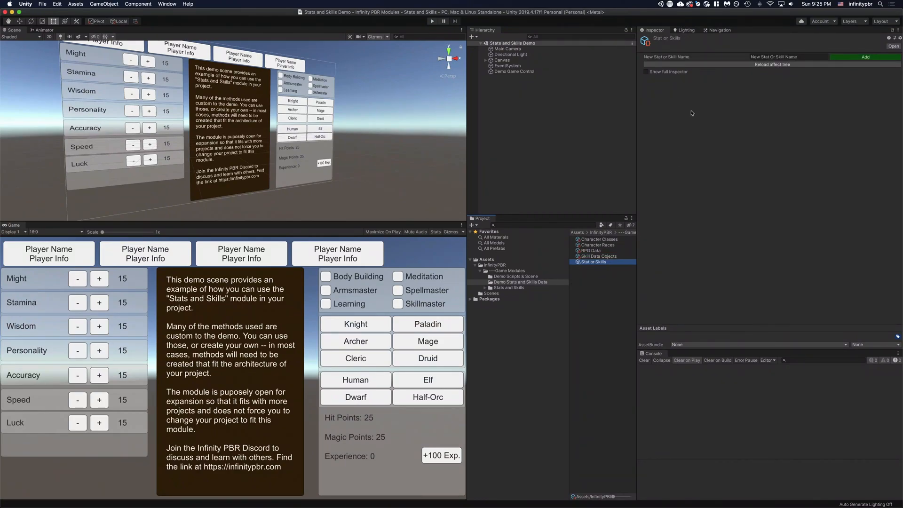
Add a new character class named Knight in the Character Classes asset.
{"action": "left_click", "coordinate": [595, 239]}
{"action": "left_click", "coordinate": [674, 65]}
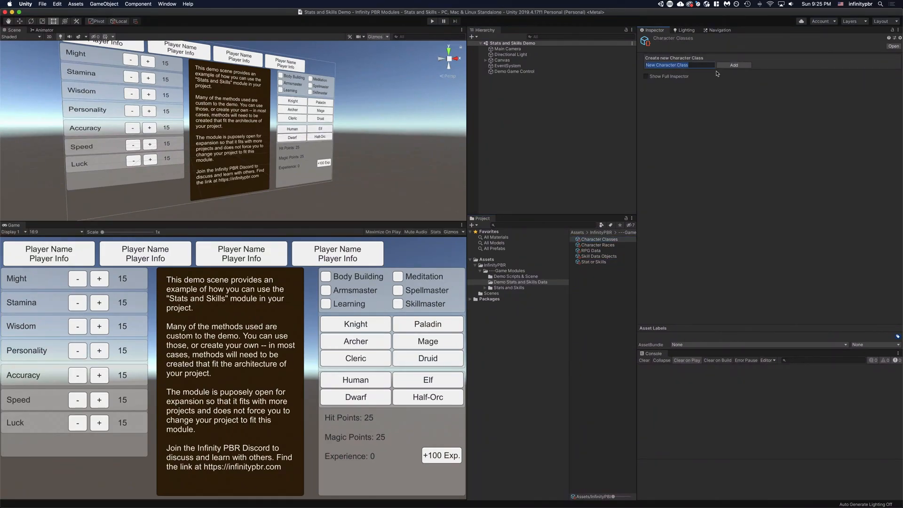
{"action": "left_click", "coordinate": [492, 284]}
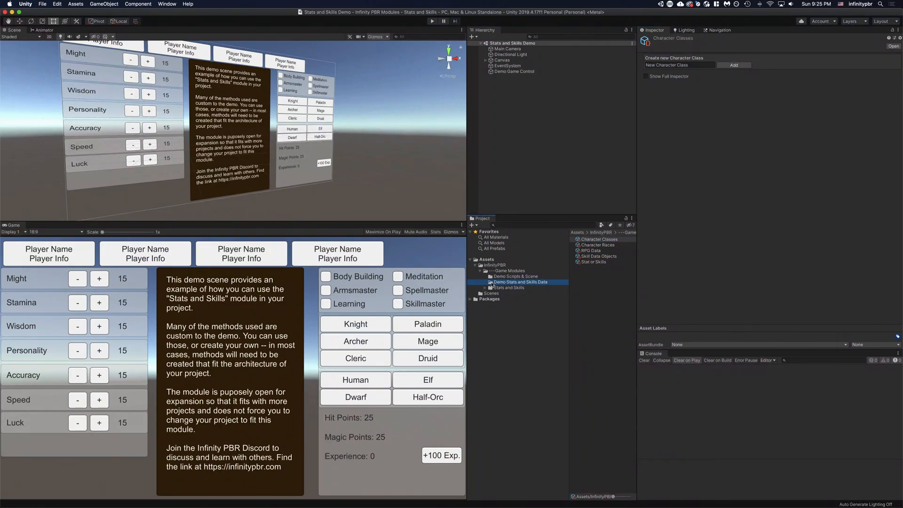
{"action": "left_click", "coordinate": [665, 66]}
{"action": "type", "text": "Knight"}
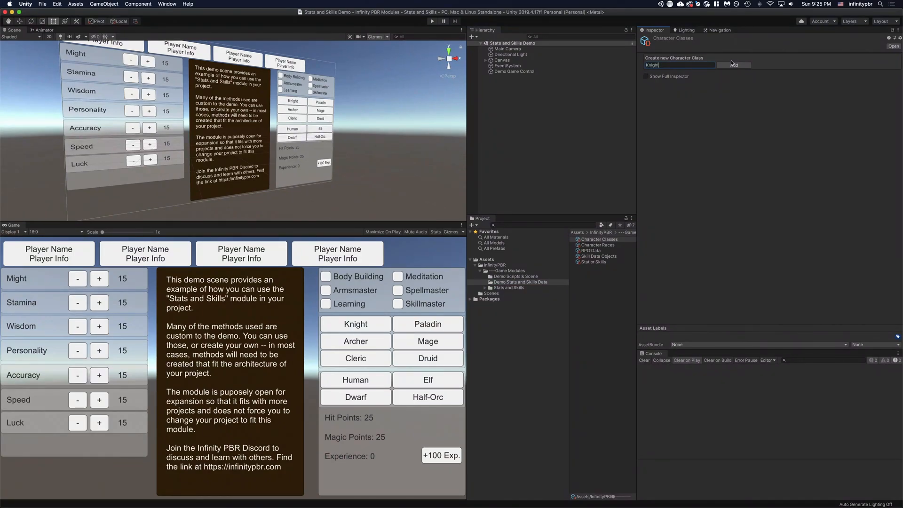
{"action": "left_click", "coordinate": [733, 65]}
Open the Knight asset in the Character Classes folder and briefly show its full inspector.
{"action": "left_click", "coordinate": [502, 289]}
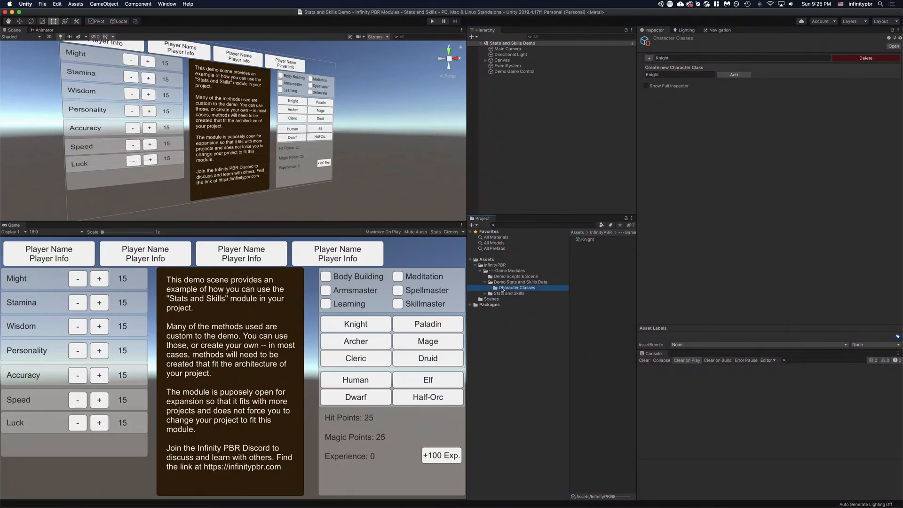
{"action": "left_click", "coordinate": [592, 240]}
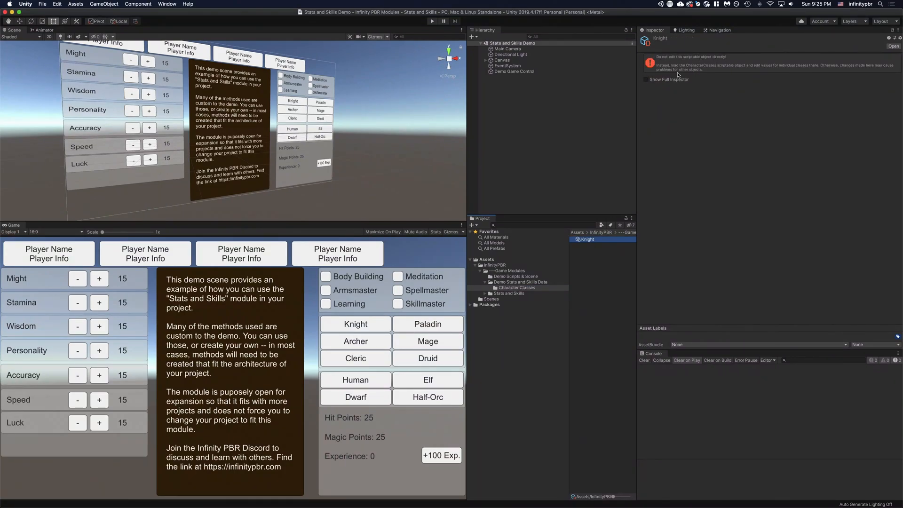
{"action": "left_click", "coordinate": [646, 80]}
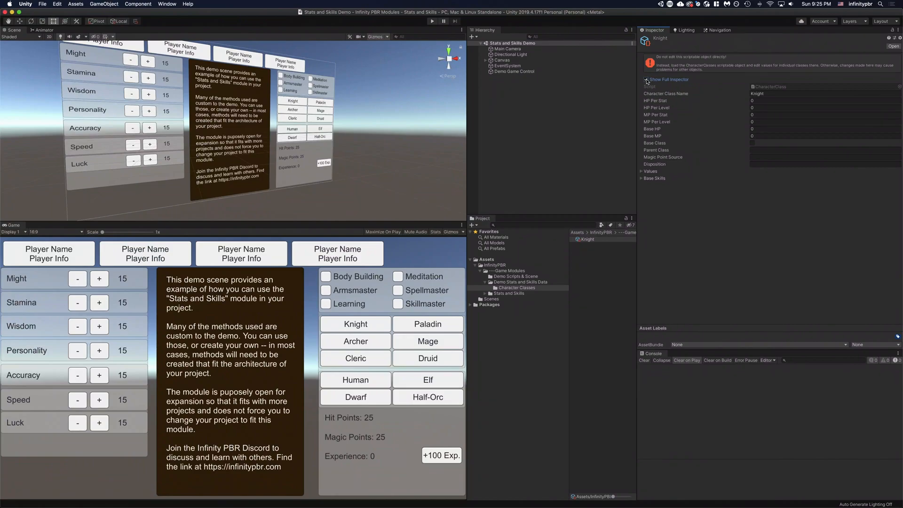
{"action": "left_click", "coordinate": [646, 80]}
Return to the Character Classes asset and expand the Knight entry to view its options.
{"action": "left_click", "coordinate": [520, 283]}
{"action": "left_click", "coordinate": [512, 288]}
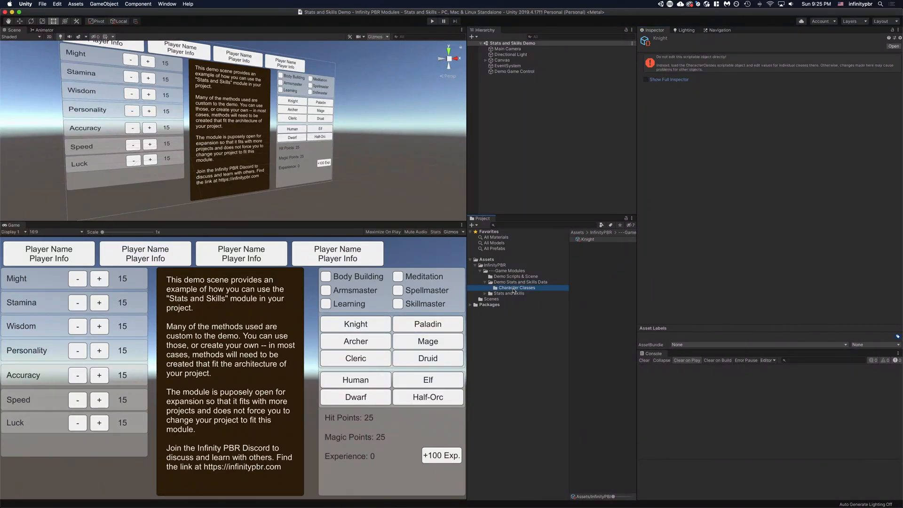
{"action": "left_click", "coordinate": [518, 282]}
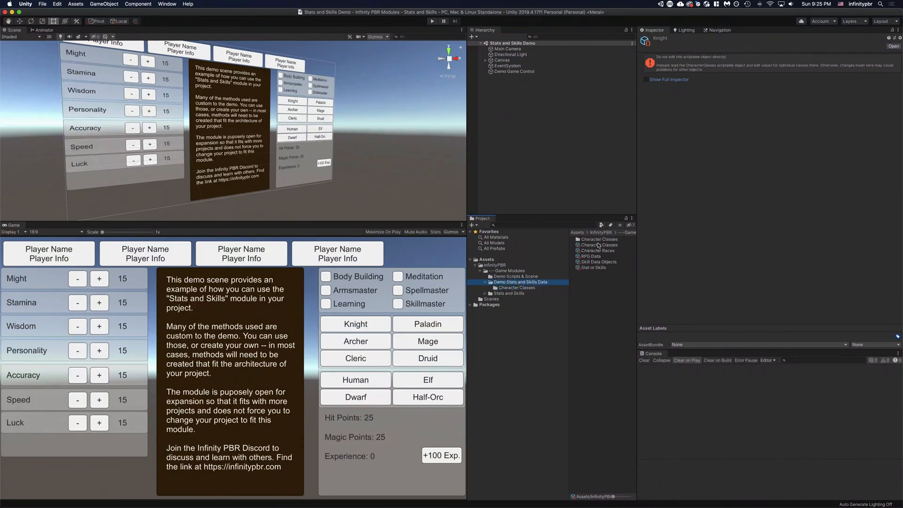
{"action": "left_click", "coordinate": [599, 245]}
{"action": "left_click", "coordinate": [650, 58]}
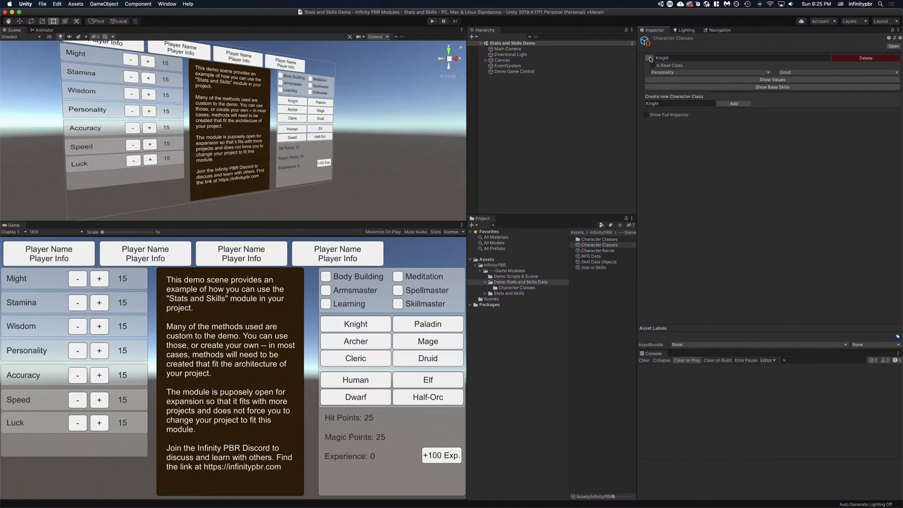
{"action": "left_click", "coordinate": [650, 58]}
Add the character classes Paladin and Cleric in the Character Classes asset.
{"action": "left_click", "coordinate": [680, 75]}
{"action": "type", "text": "Paladin"}
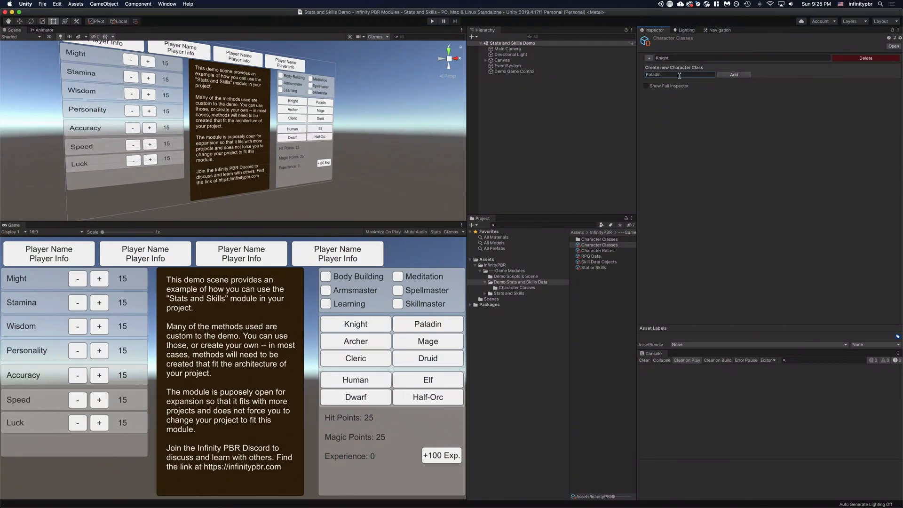
{"action": "left_click", "coordinate": [734, 75]}
{"action": "left_click", "coordinate": [684, 84]}
{"action": "type", "text": "Cleric"}
{"action": "left_click", "coordinate": [734, 85]}
Add the character classes Archer and Mage in the Character Classes asset.
{"action": "left_click", "coordinate": [679, 94]}
{"action": "type", "text": "Archer"}
{"action": "left_click", "coordinate": [734, 94]}
{"action": "left_click", "coordinate": [670, 103]}
{"action": "type", "text": "Mage"}
{"action": "left_click", "coordinate": [733, 103]}
Add the character class Druid and select the name text of its new entry.
{"action": "left_click", "coordinate": [661, 113]}
{"action": "type", "text": "Druid"}
{"action": "left_click", "coordinate": [729, 113]}
{"action": "left_click", "coordinate": [667, 122]}
{"action": "left_click", "coordinate": [677, 106]}
{"action": "double_click", "coordinate": [676, 105]}
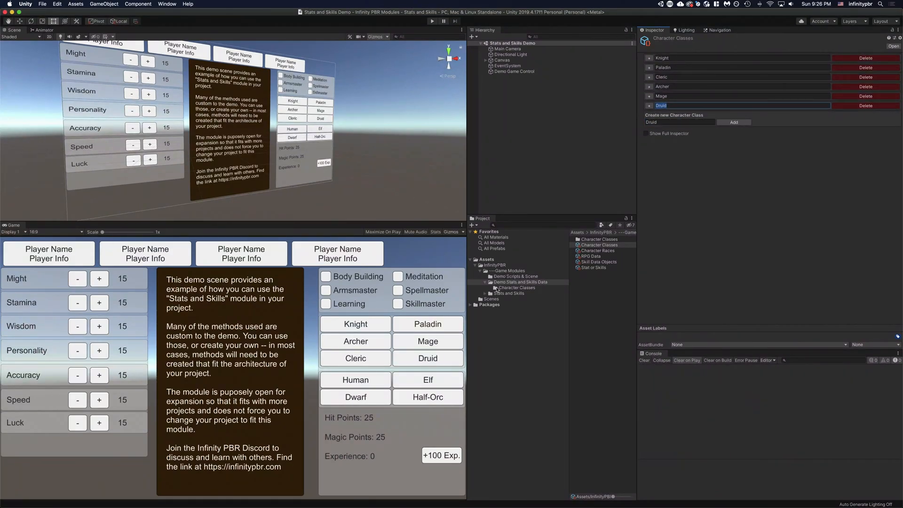
Open the Character Classes folder, try renaming the Druid class entry to Test and Mage, and restore its name to Druid.
{"action": "left_click", "coordinate": [515, 288]}
{"action": "left_click", "coordinate": [671, 107]}
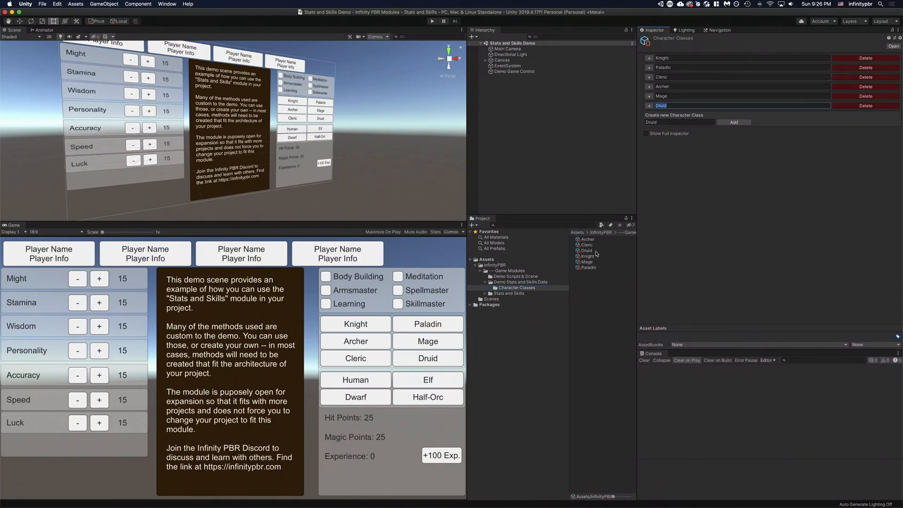
{"action": "type", "text": "Test"}
{"action": "key", "text": "Return"}
{"action": "left_click", "coordinate": [677, 105]}
{"action": "type", "text": "Mage"}
{"action": "key", "text": "Return"}
{"action": "left_click", "coordinate": [677, 105]}
{"action": "type", "text": "Dr"}
{"action": "key", "text": "Return"}
Try to rename a class object directly to Test in the Character Classes folder, and return to the Character Classes asset.
{"action": "left_click", "coordinate": [596, 268]}
{"action": "left_click", "coordinate": [596, 268]}
{"action": "type", "text": "Test"}
{"action": "key", "text": "Return"}
{"action": "left_click", "coordinate": [700, 248]}
{"action": "left_click", "coordinate": [597, 251]}
{"action": "left_click", "coordinate": [507, 282]}
{"action": "left_click", "coordinate": [524, 287]}
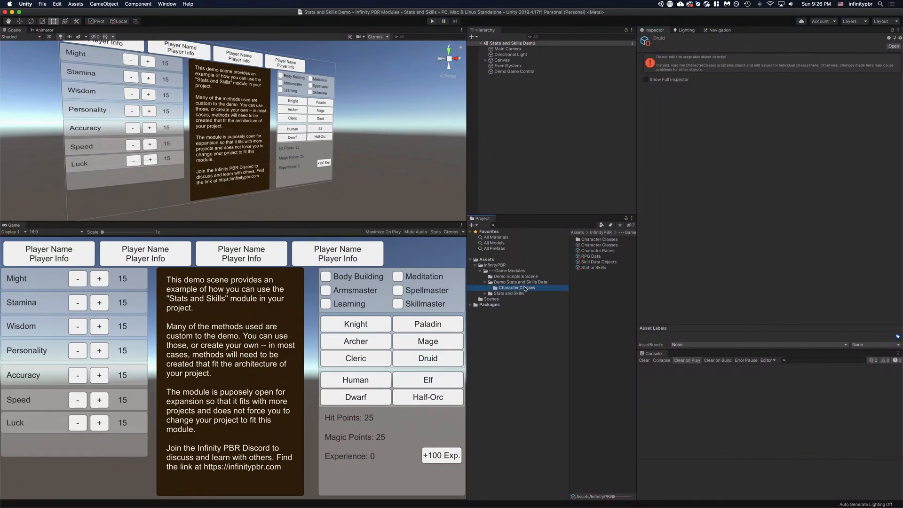
{"action": "left_click", "coordinate": [524, 283]}
{"action": "left_click", "coordinate": [599, 245]}
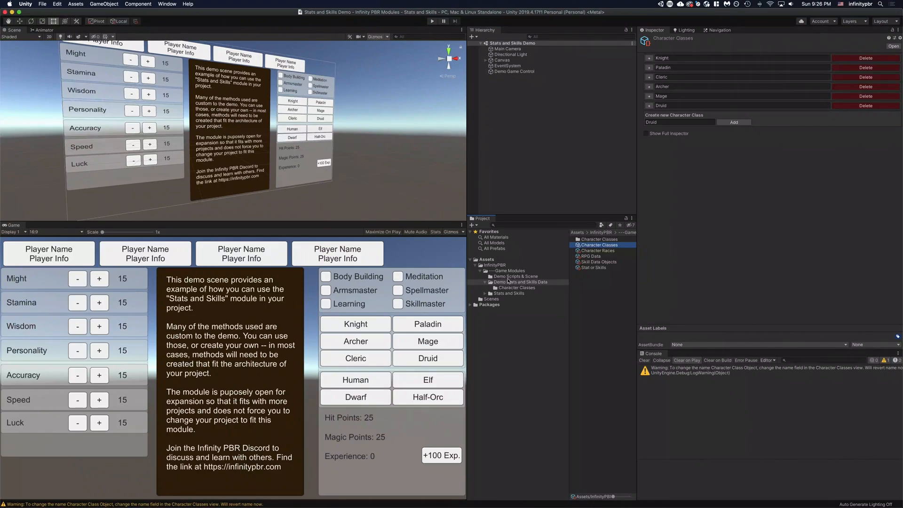
{"action": "left_click", "coordinate": [522, 283]}
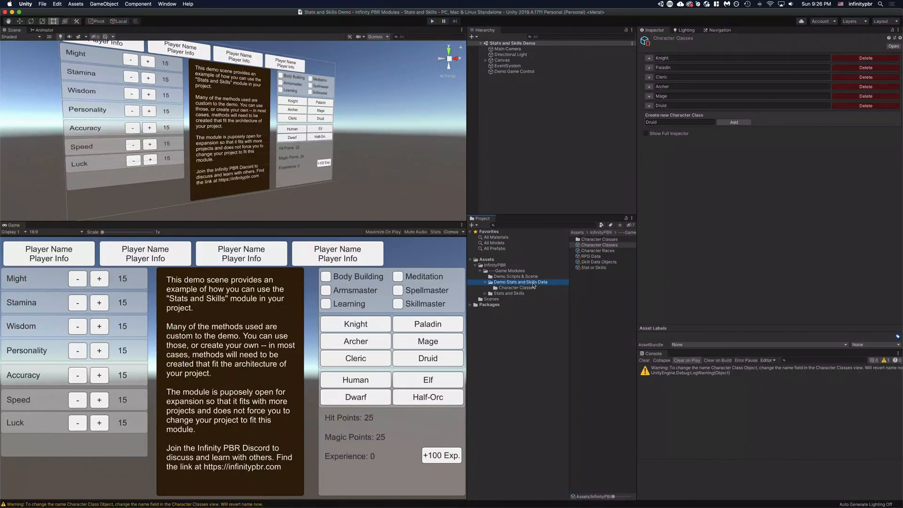
Add the character races Human and Elf in the Character Races asset.
{"action": "left_click", "coordinate": [603, 252]}
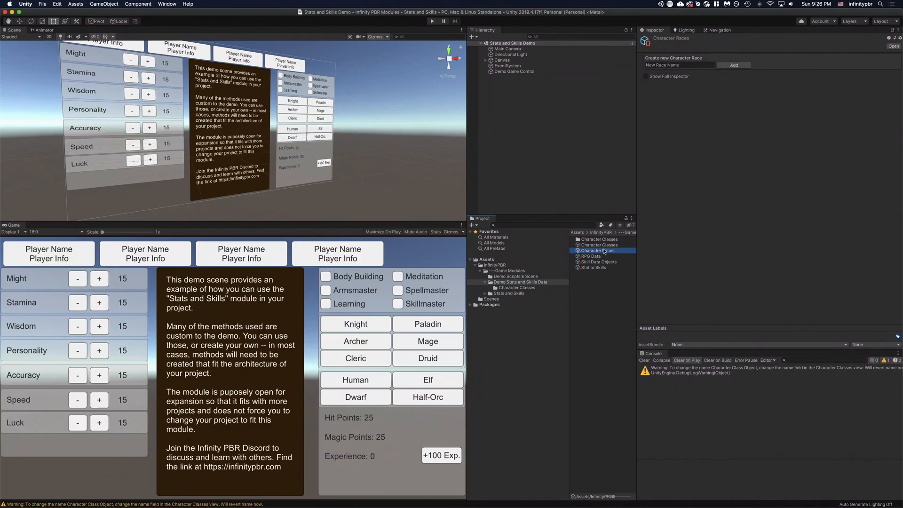
{"action": "left_click", "coordinate": [687, 65]}
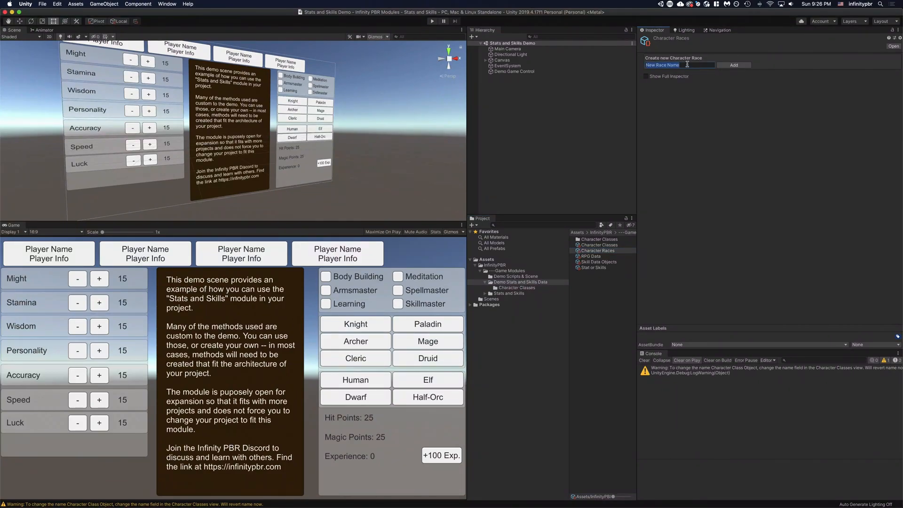
{"action": "type", "text": "Human"}
{"action": "left_click", "coordinate": [726, 65]}
{"action": "left_click", "coordinate": [673, 75]}
{"action": "type", "text": "Elf"}
{"action": "left_click", "coordinate": [729, 75]}
Add the character races Half-Orc and Dwarf in the Character Races asset and clear the console.
{"action": "left_click", "coordinate": [661, 83]}
{"action": "type", "text": "Half-Orc"}
{"action": "left_click", "coordinate": [729, 84]}
{"action": "left_click", "coordinate": [671, 94]}
{"action": "left_click", "coordinate": [645, 360]}
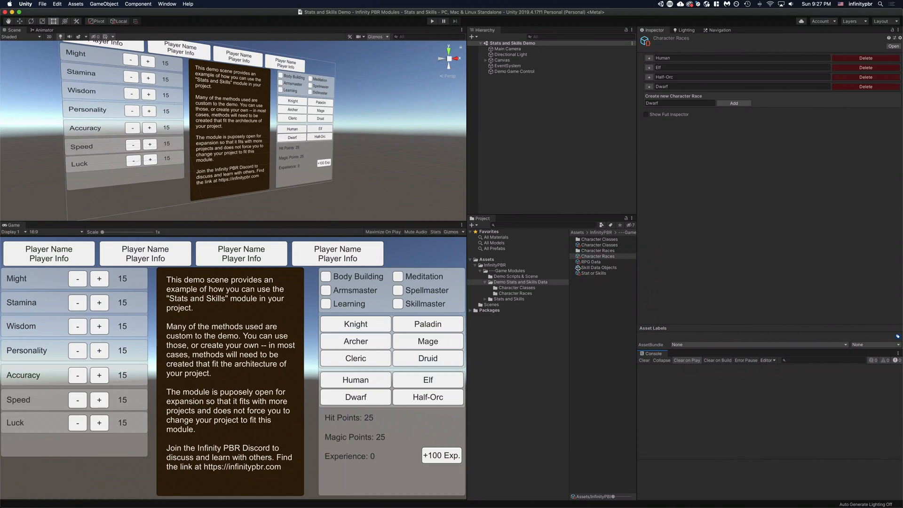
Add the stats Might, Stamina and Wisdom in the Stat or Skills asset.
{"action": "left_click", "coordinate": [593, 273]}
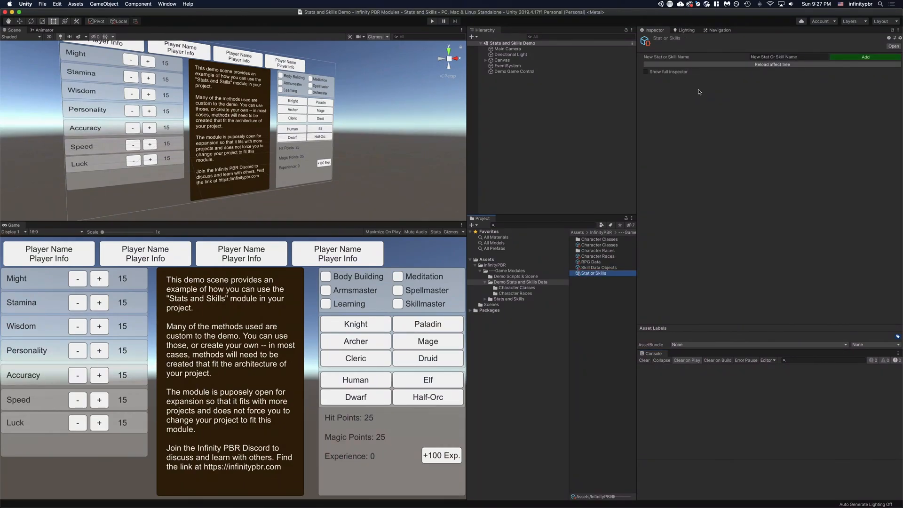
{"action": "left_click", "coordinate": [793, 55]}
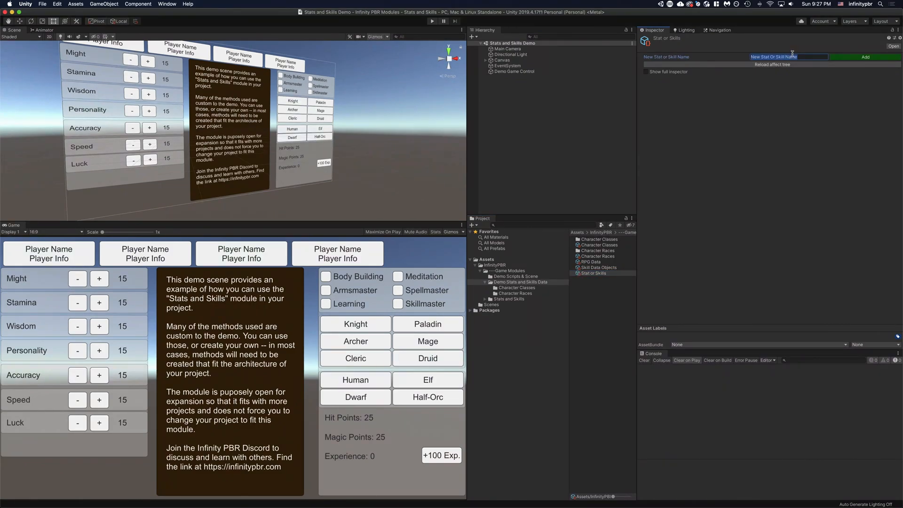
{"action": "type", "text": "Might"}
{"action": "key", "text": "Return"}
{"action": "type", "text": "Stamina"}
{"action": "key", "text": "Return"}
{"action": "type", "text": "Wisdom"}
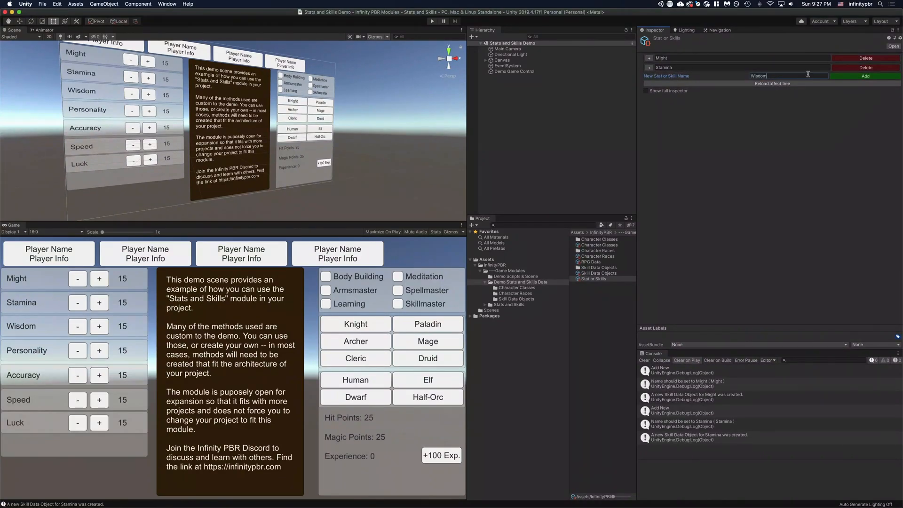
{"action": "key", "text": "Return"}
Add the stats Personality, Accuracy, Speed and Luck in the Stat or Skills asset.
{"action": "type", "text": "Personality"}
{"action": "key", "text": "Return"}
{"action": "type", "text": "Accuracy"}
{"action": "key", "text": "Return"}
{"action": "type", "text": "Speed"}
{"action": "key", "text": "Return"}
{"action": "type", "text": "Luck"}
{"action": "left_click", "coordinate": [840, 114]}
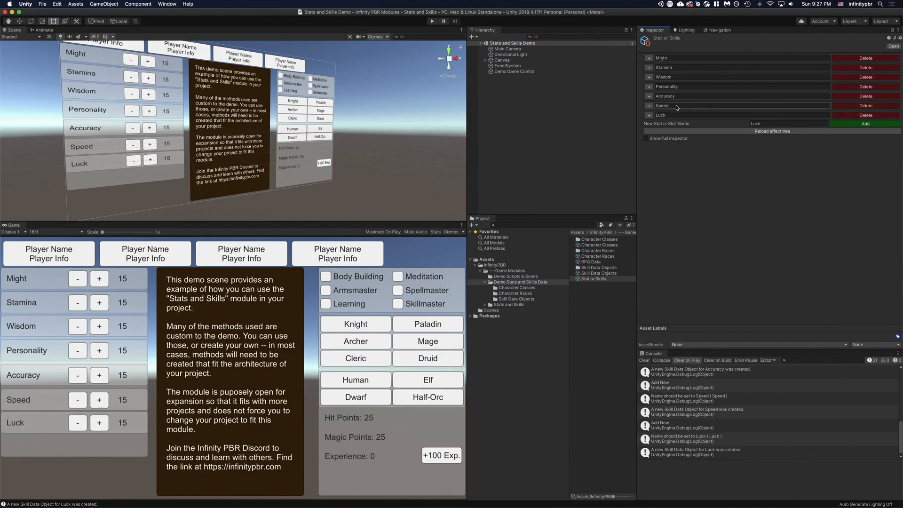
Turn off the Can be trained option for the Luck, Speed and Accuracy stats.
{"action": "left_click", "coordinate": [649, 115]}
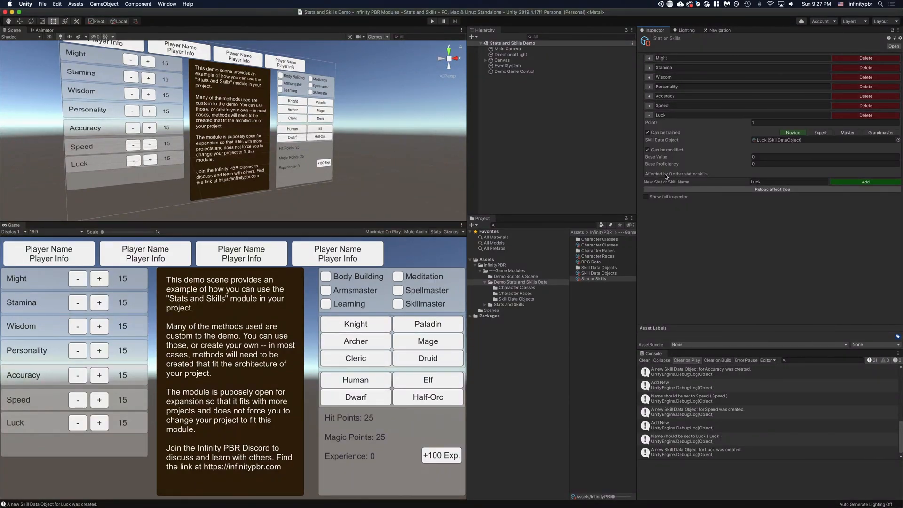
{"action": "left_click", "coordinate": [648, 132]}
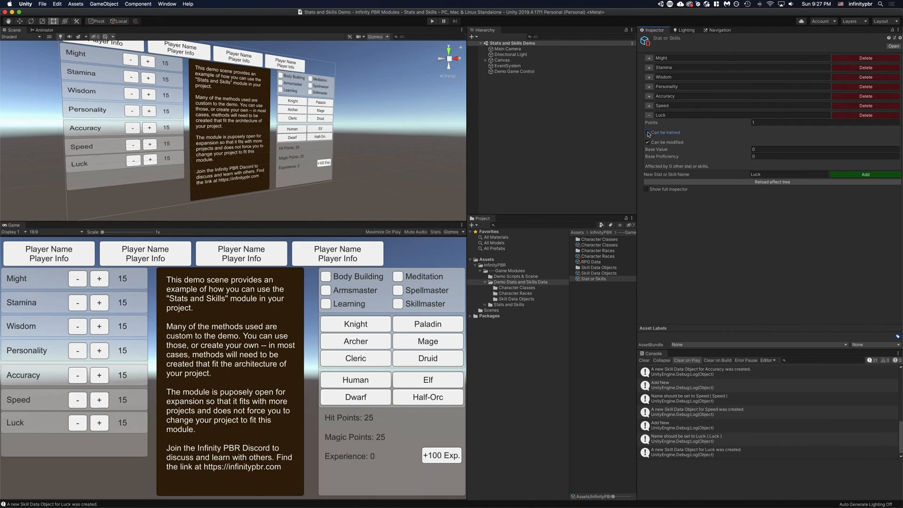
{"action": "left_click", "coordinate": [649, 106]}
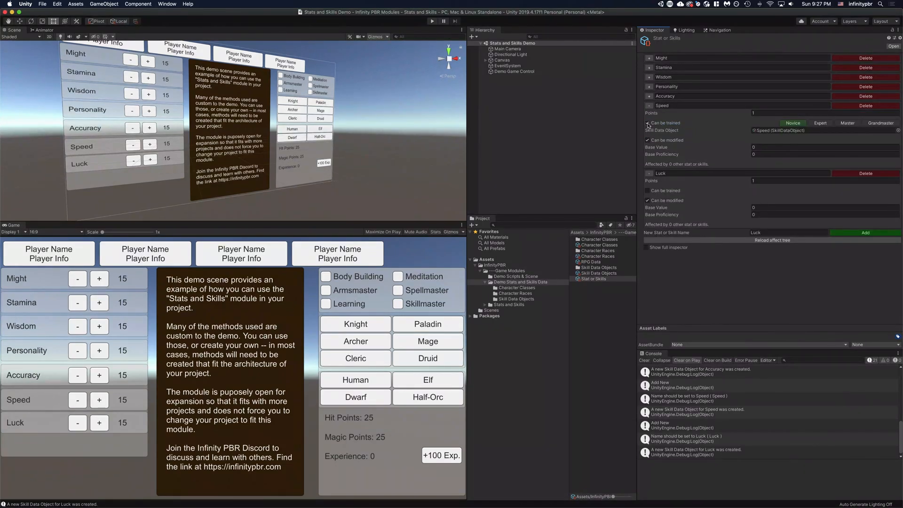
{"action": "left_click", "coordinate": [648, 123]}
{"action": "left_click", "coordinate": [649, 96]}
{"action": "left_click", "coordinate": [648, 114]}
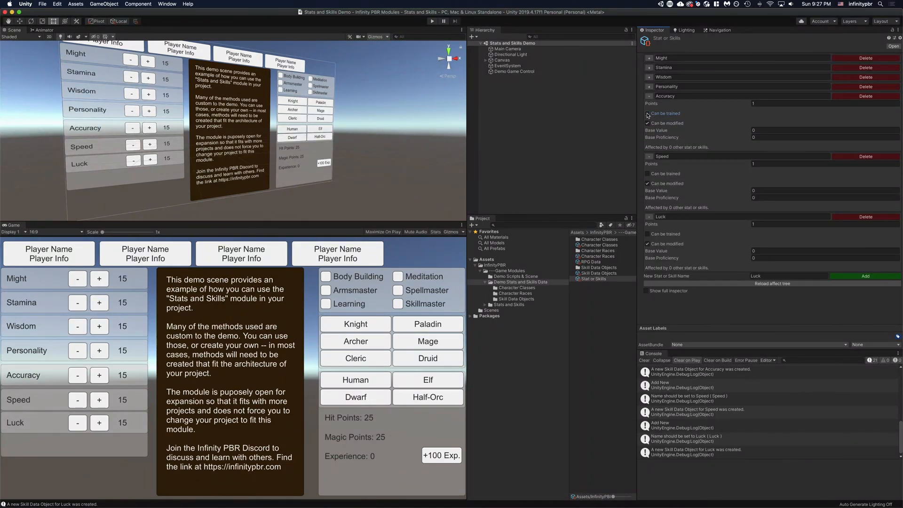
Turn off the Can be trained option for the Personality, Wisdom, Stamina and Might stats.
{"action": "left_click", "coordinate": [649, 87]}
{"action": "left_click", "coordinate": [648, 104]}
{"action": "left_click", "coordinate": [650, 77]}
{"action": "left_click", "coordinate": [648, 94]}
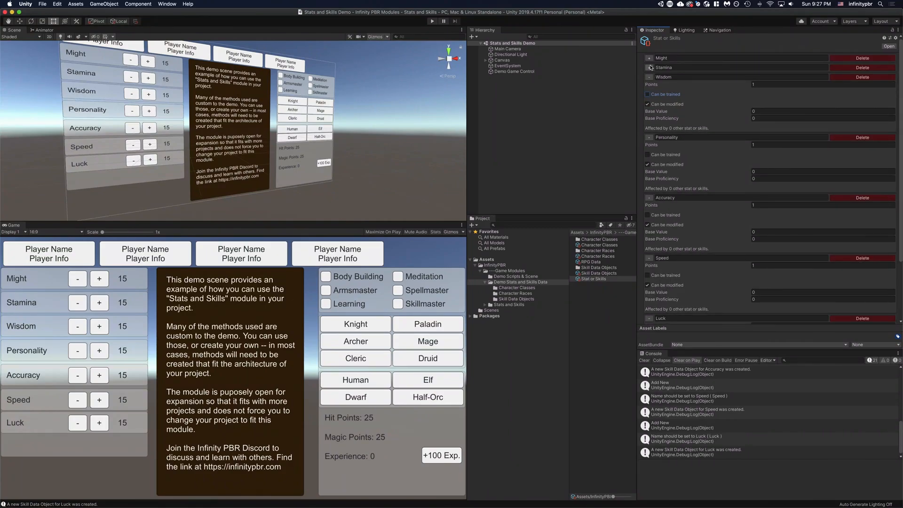
{"action": "left_click", "coordinate": [649, 67]}
{"action": "left_click", "coordinate": [649, 85]}
{"action": "left_click", "coordinate": [649, 58]}
{"action": "left_click", "coordinate": [648, 75]}
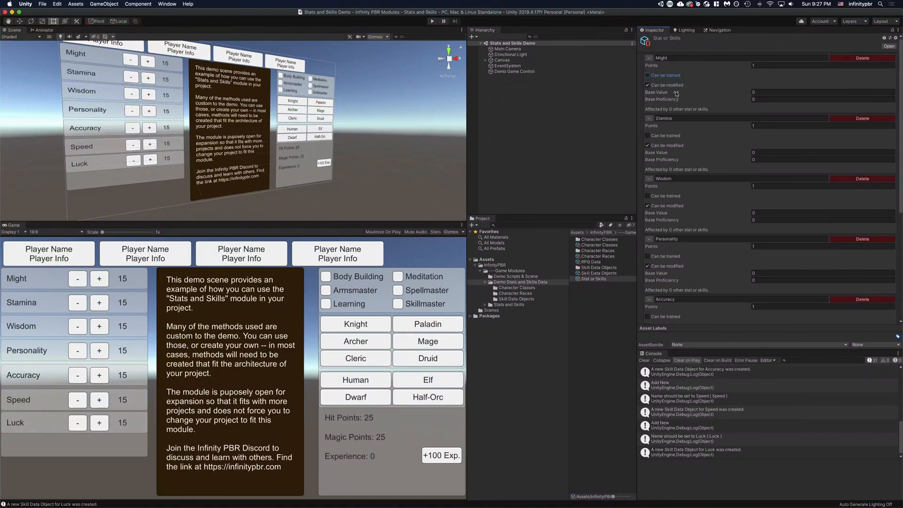
Set the Might stat's Points to 11 and view the description of that setting.
{"action": "left_click", "coordinate": [761, 66]}
{"action": "left_click_drag", "start_coordinate": [761, 66], "coordinate": [696, 60]}
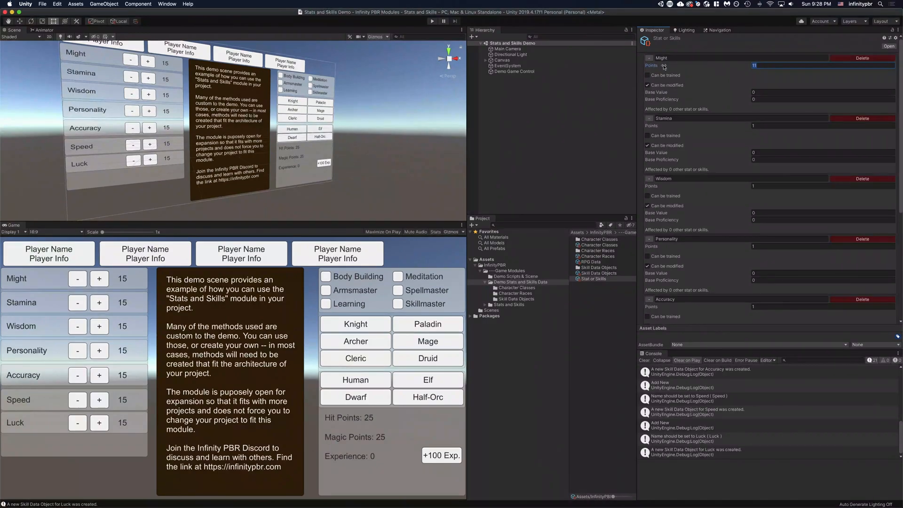
{"action": "mouse_move", "coordinate": [651, 67]}
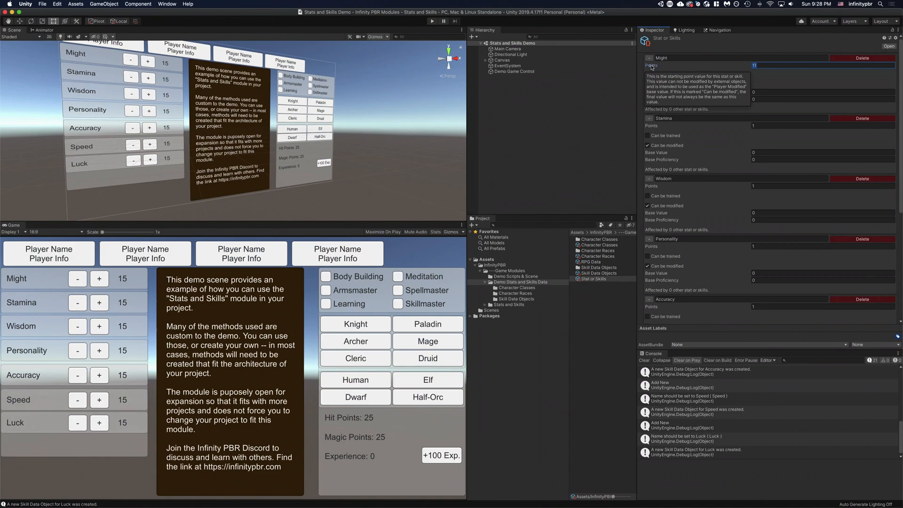
{"action": "key", "text": "Tab"}
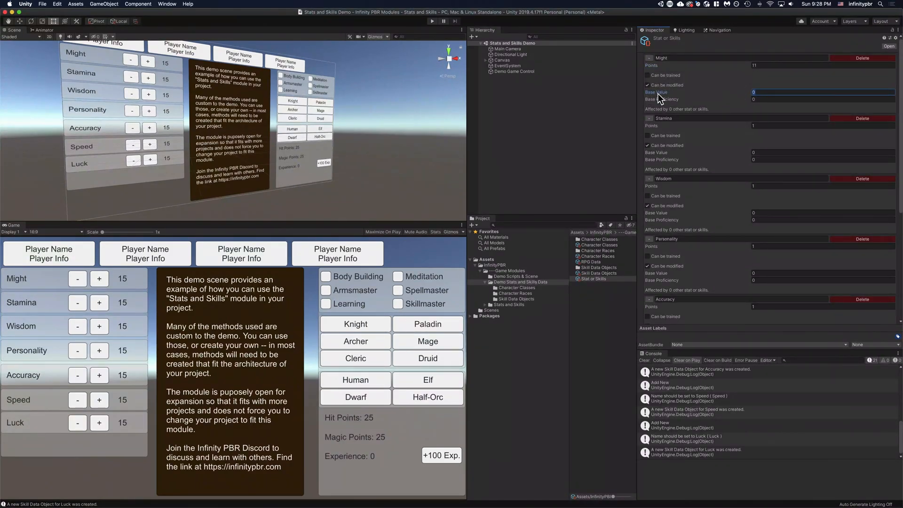
Try a Base Proficiency of -0.1 on the Might stat and try enabling its Can be trained option.
{"action": "key", "text": "Tab"}
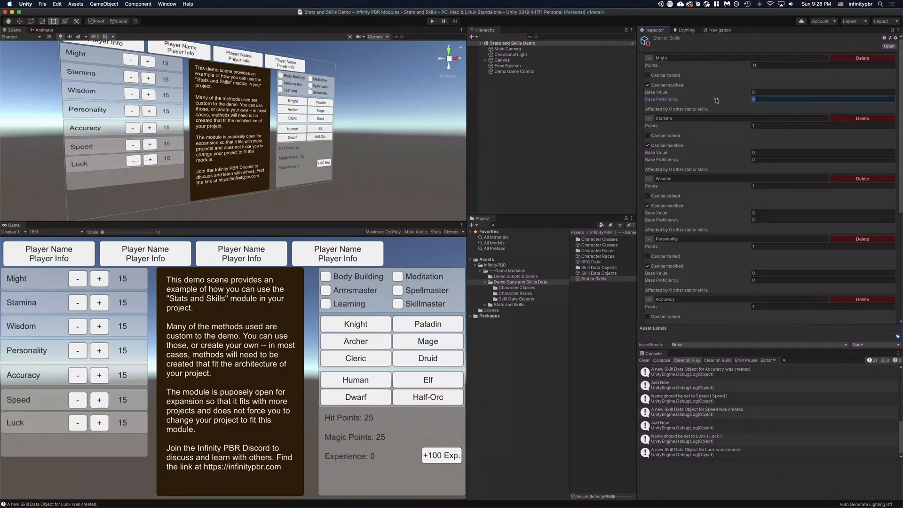
{"action": "left_click_drag", "start_coordinate": [716, 100], "coordinate": [729, 102]}
{"action": "type", "text": "-0.1"}
{"action": "left_click_drag", "start_coordinate": [781, 100], "coordinate": [723, 101]}
{"action": "mouse_move", "coordinate": [725, 86]}
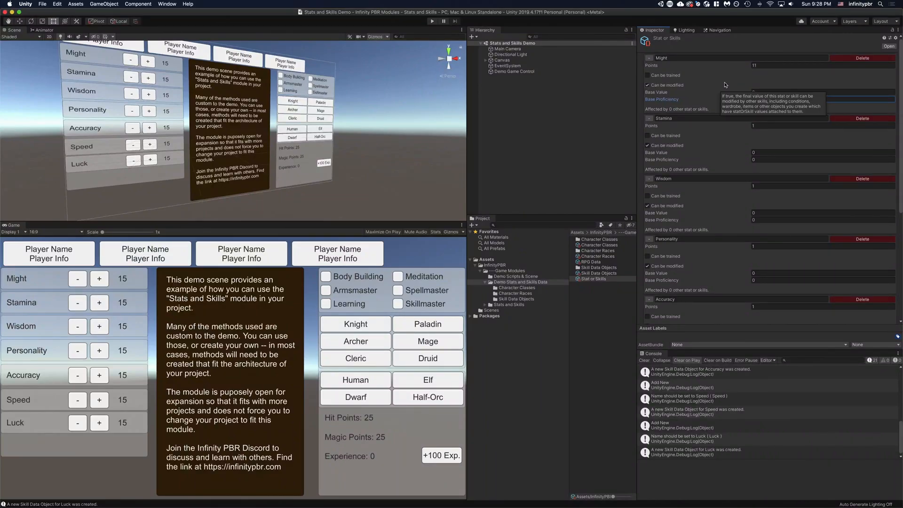
{"action": "left_click", "coordinate": [769, 77]}
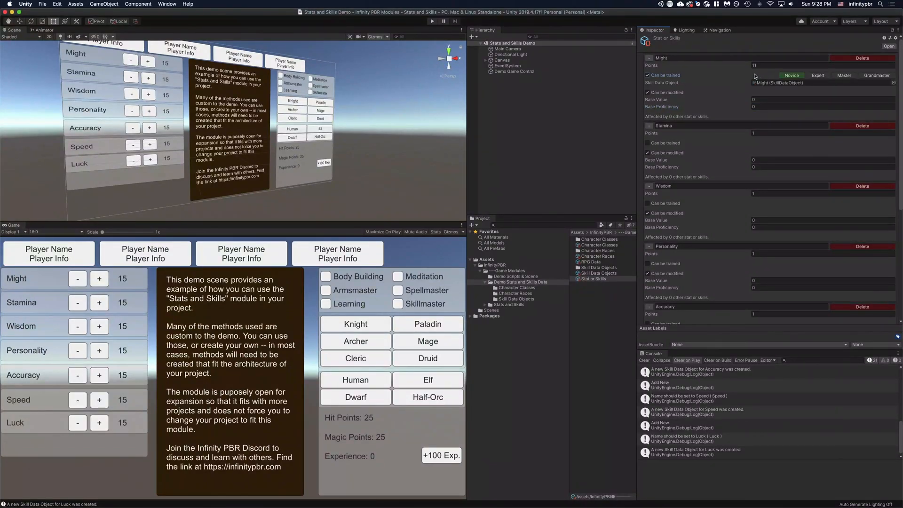
Collapse all seven stat entries from Might to Luck in the Stat or Skills asset.
{"action": "left_click", "coordinate": [649, 58]}
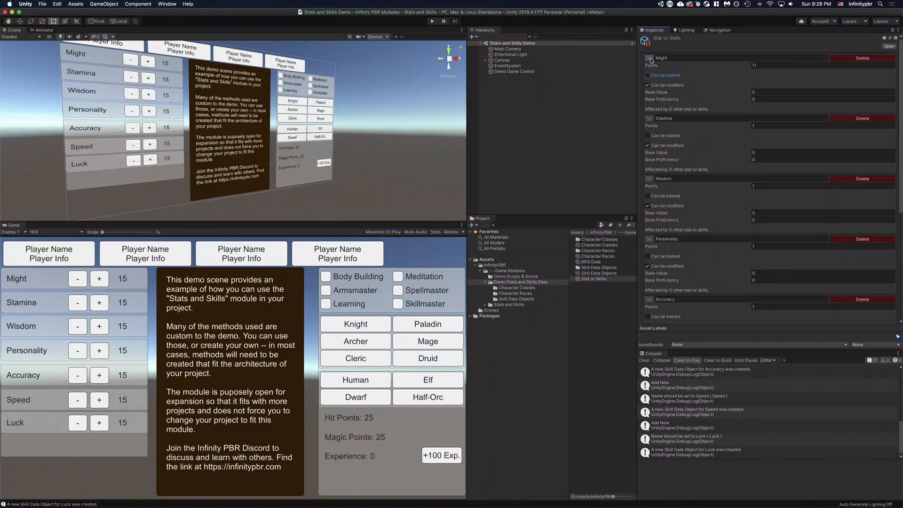
{"action": "left_click", "coordinate": [649, 67]}
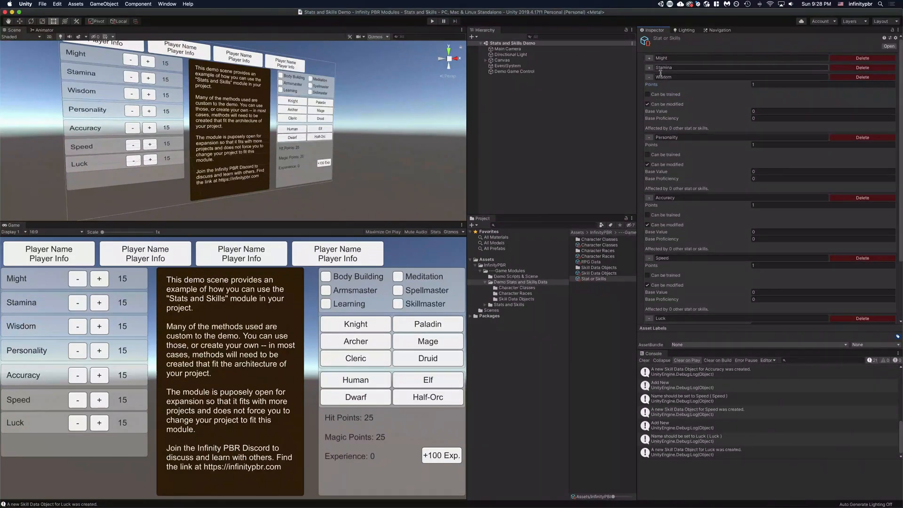
{"action": "left_click", "coordinate": [649, 77]}
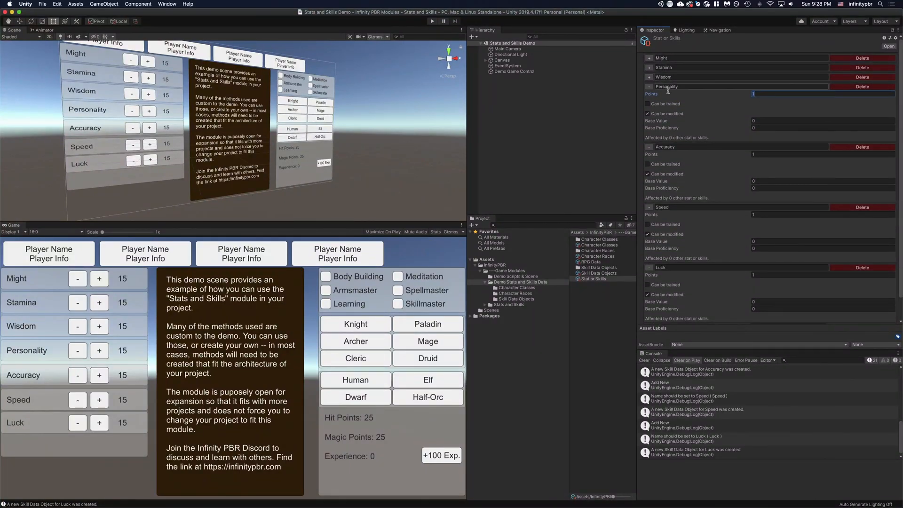
{"action": "left_click", "coordinate": [649, 86]}
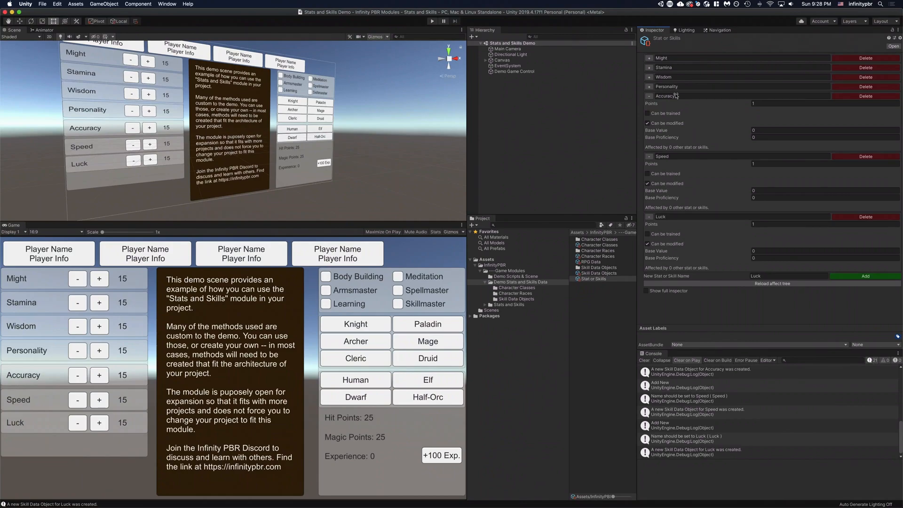
{"action": "left_click", "coordinate": [649, 96]}
{"action": "left_click", "coordinate": [649, 105]}
{"action": "left_click", "coordinate": [775, 123]}
{"action": "left_click", "coordinate": [650, 114]}
Add the stats Hit Points Max and Hit Points in the Stat or Skills asset.
{"action": "type", "text": "11"}
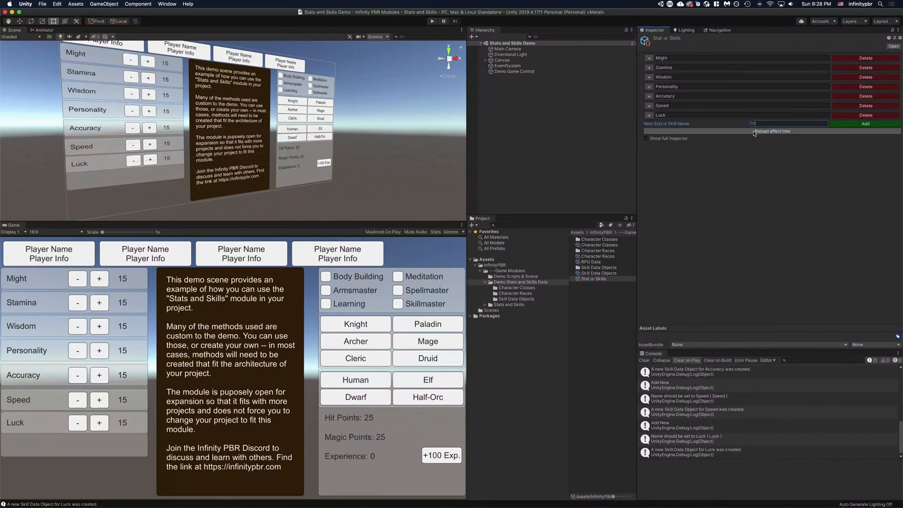
{"action": "left_click", "coordinate": [865, 124]}
{"action": "left_click", "coordinate": [807, 123]}
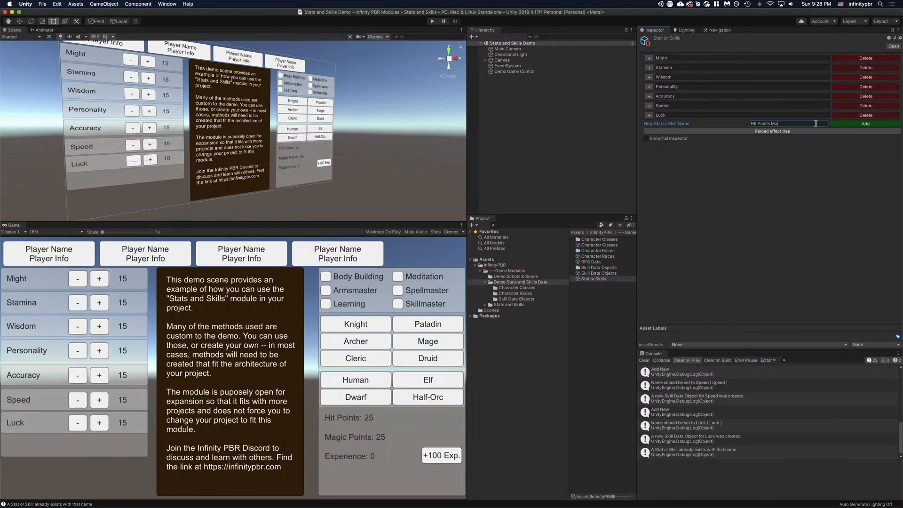
{"action": "left_click", "coordinate": [866, 123]}
{"action": "left_click", "coordinate": [785, 133]}
{"action": "type", "text": "Hit"}
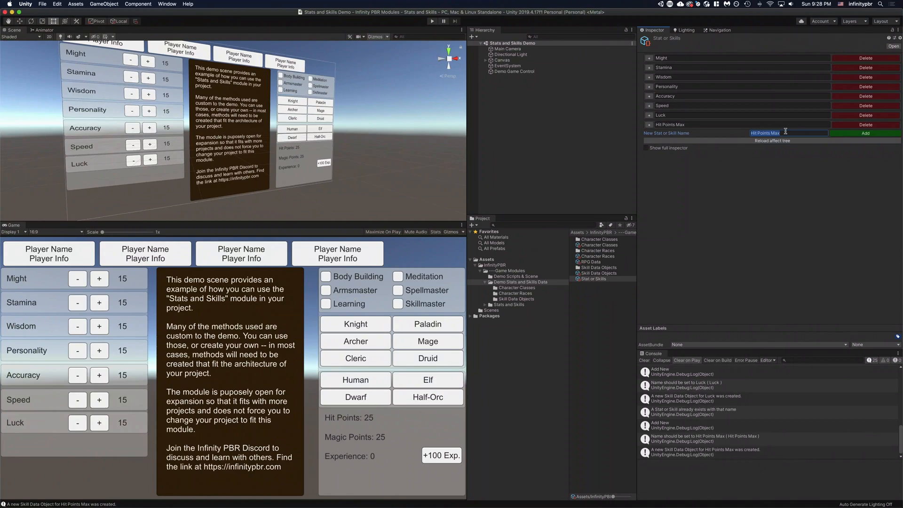
{"action": "type", "text": " Points"}
{"action": "key", "text": "Return"}
Add the stats Magic Points and Magic Point in the Stat or Skills asset.
{"action": "type", "text": "Magi"}
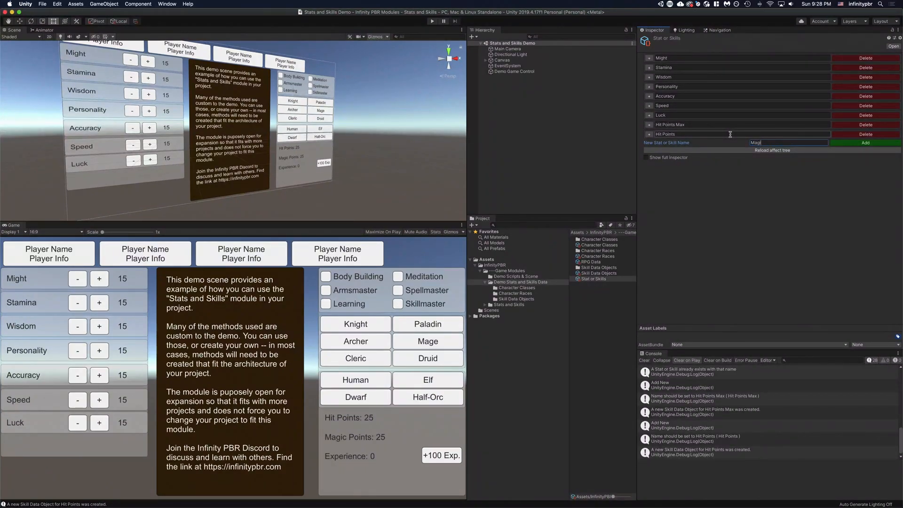
{"action": "type", "text": "c Points"}
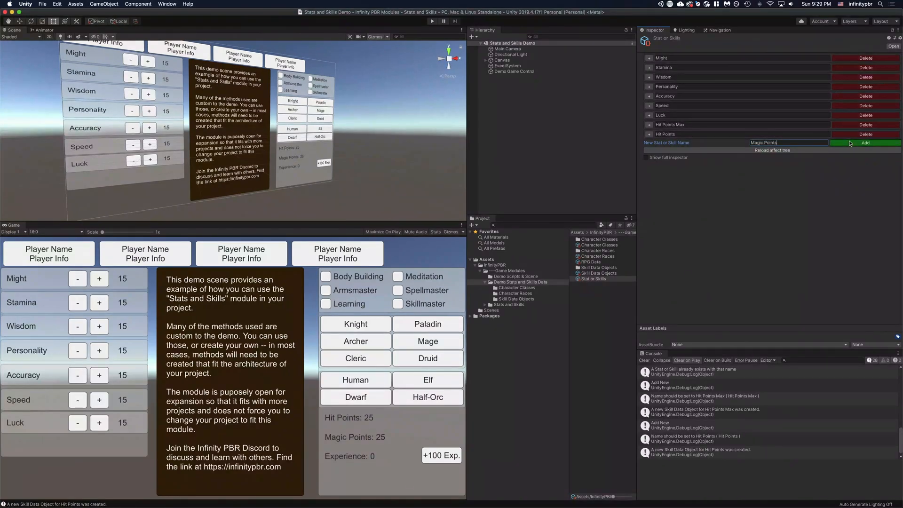
{"action": "left_click", "coordinate": [866, 142]}
{"action": "left_click", "coordinate": [782, 152]}
{"action": "type", "text": "M"}
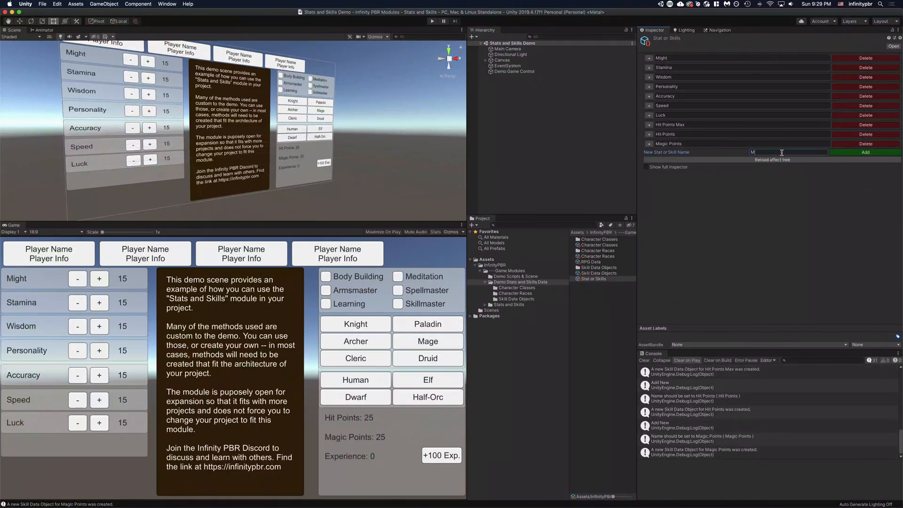
{"action": "type", "text": "agic Point"}
{"action": "left_click", "coordinate": [843, 151]}
Add the stats Level and Experience in the Stat or Skills asset.
{"action": "left_click", "coordinate": [777, 161]}
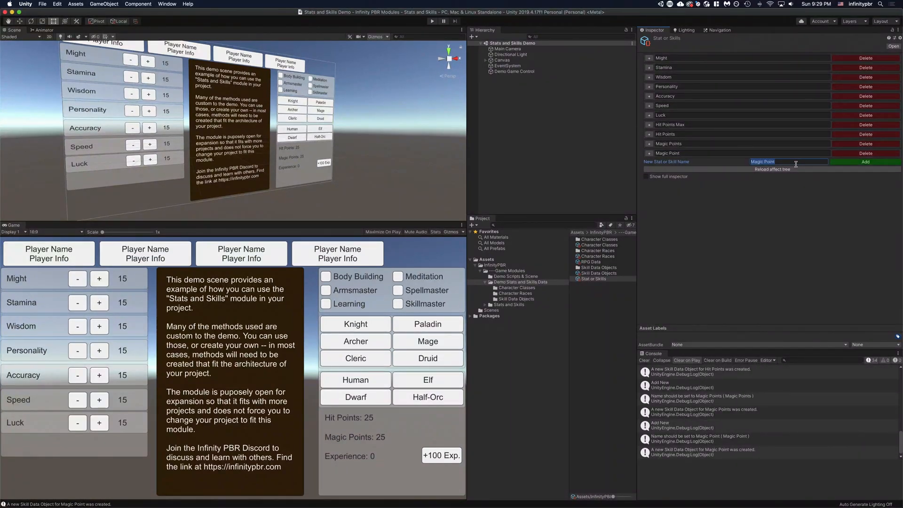
{"action": "type", "text": "Level"}
{"action": "left_click", "coordinate": [835, 162]}
{"action": "left_click", "coordinate": [769, 170]}
{"action": "type", "text": "Experien"}
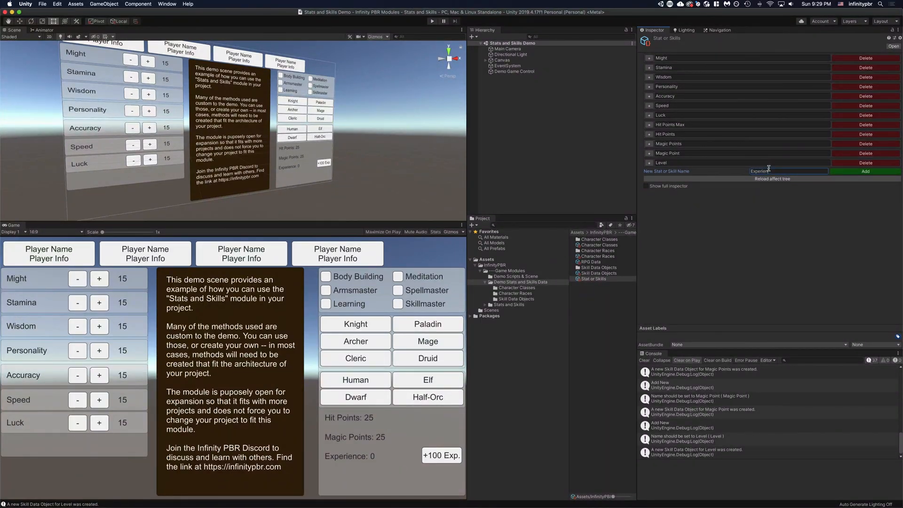
{"action": "type", "text": "ce"}
{"action": "left_click", "coordinate": [840, 172]}
Add a stat named Experience Mod in the Stat or Skills asset.
{"action": "left_click", "coordinate": [773, 181]}
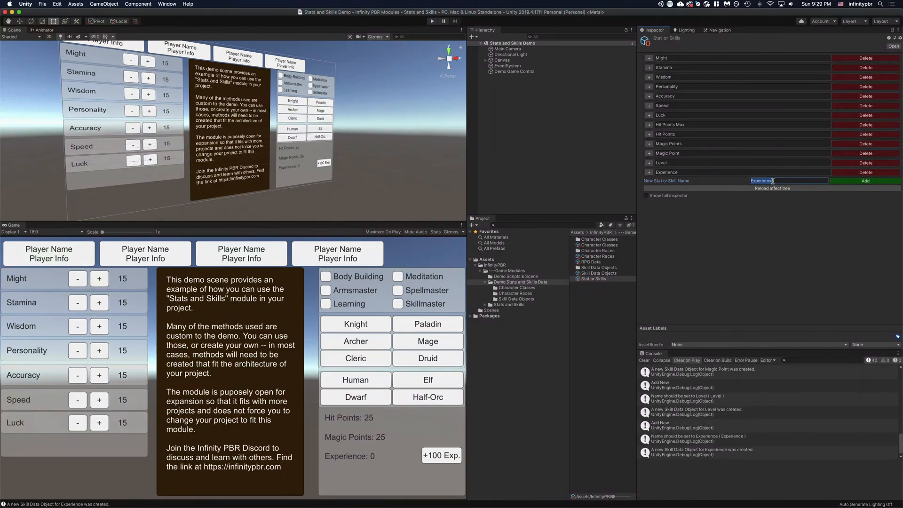
{"action": "type", "text": "Experince Mod"}
{"action": "double_click", "coordinate": [762, 181]}
{"action": "type", "text": "Experience"}
{"action": "left_click", "coordinate": [846, 181]}
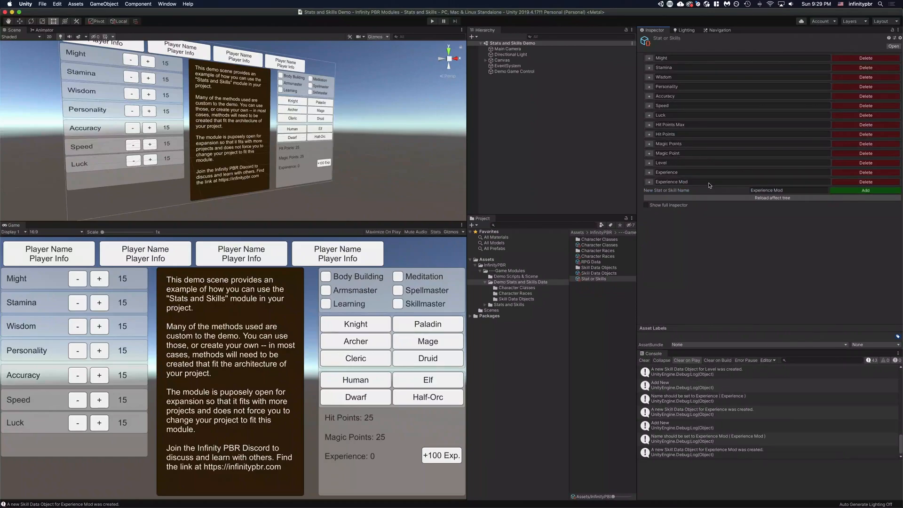
Disable Can be trained and Can be modified for Experience, and disable Can be trained for Level.
{"action": "left_click", "coordinate": [649, 172]}
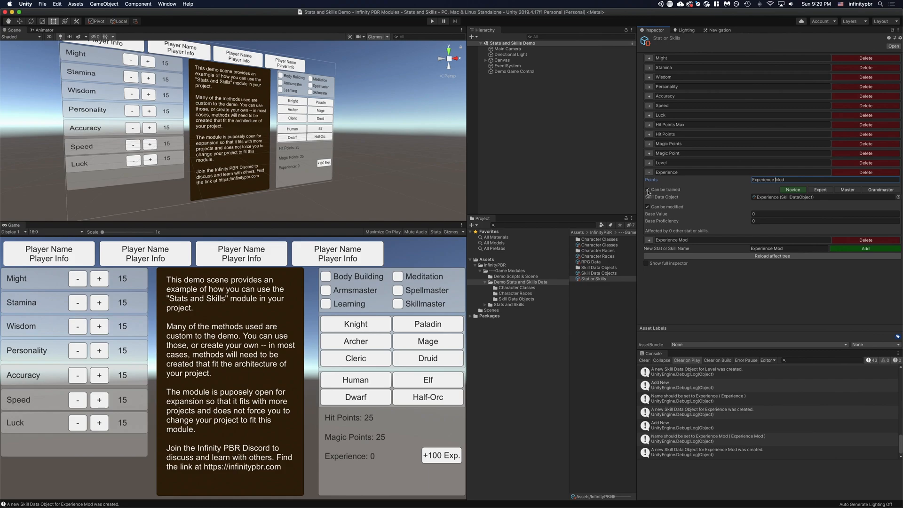
{"action": "left_click", "coordinate": [648, 190]}
{"action": "left_click", "coordinate": [648, 199]}
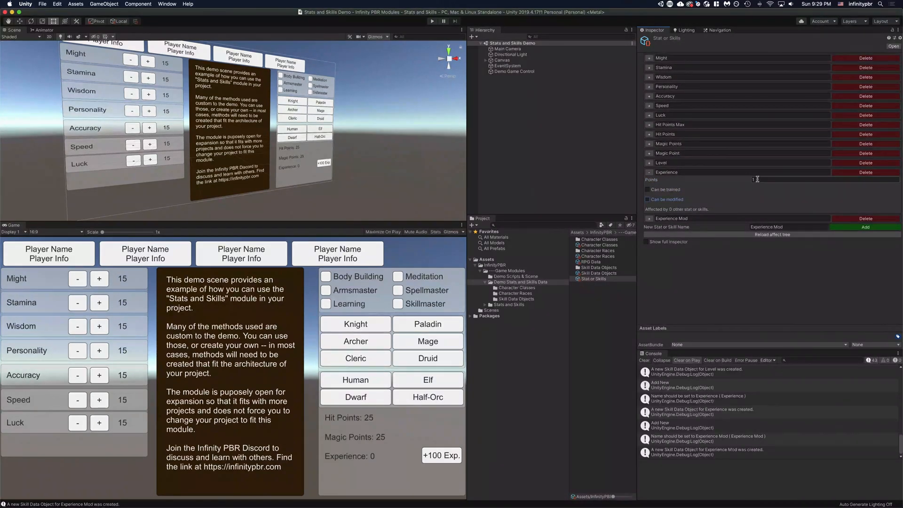
{"action": "left_click", "coordinate": [649, 173]}
{"action": "left_click", "coordinate": [649, 163]}
{"action": "left_click", "coordinate": [650, 163]}
Disable Can be trained and Can be modified for the Magic Point stat.
{"action": "left_click", "coordinate": [650, 154]}
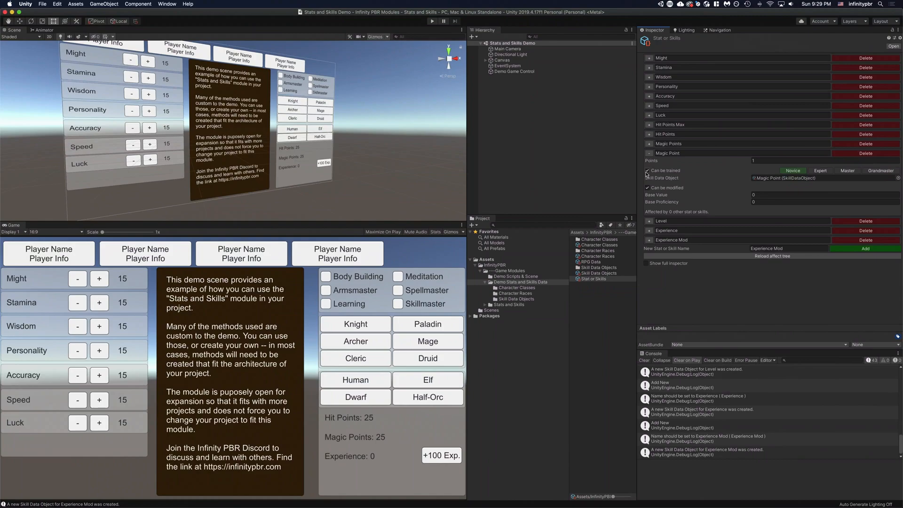
{"action": "left_click", "coordinate": [647, 171]}
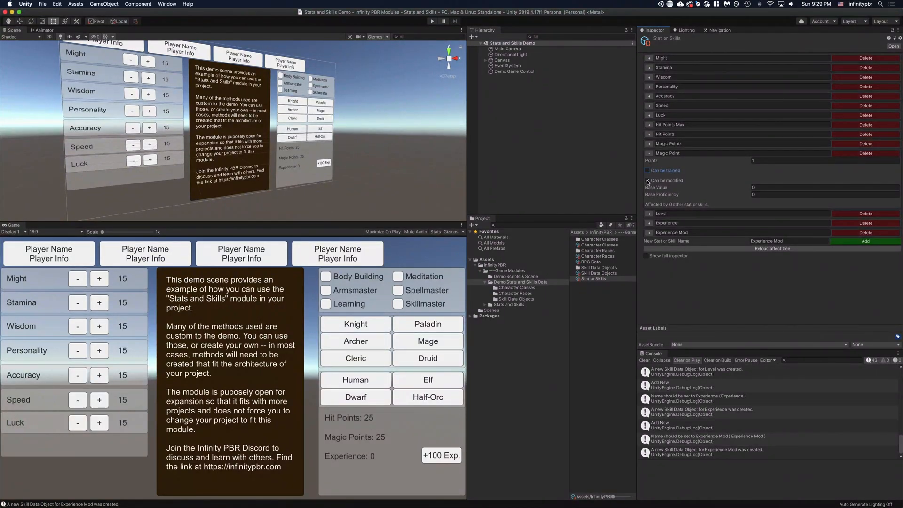
{"action": "left_click", "coordinate": [647, 180]}
{"action": "left_click", "coordinate": [649, 153]}
Rename the Magic Points stat as Magic Points Max and the Magic Point stat as Magic Points.
{"action": "left_click", "coordinate": [649, 143]}
{"action": "left_click", "coordinate": [698, 144]}
{"action": "key", "text": "BackSpace"}
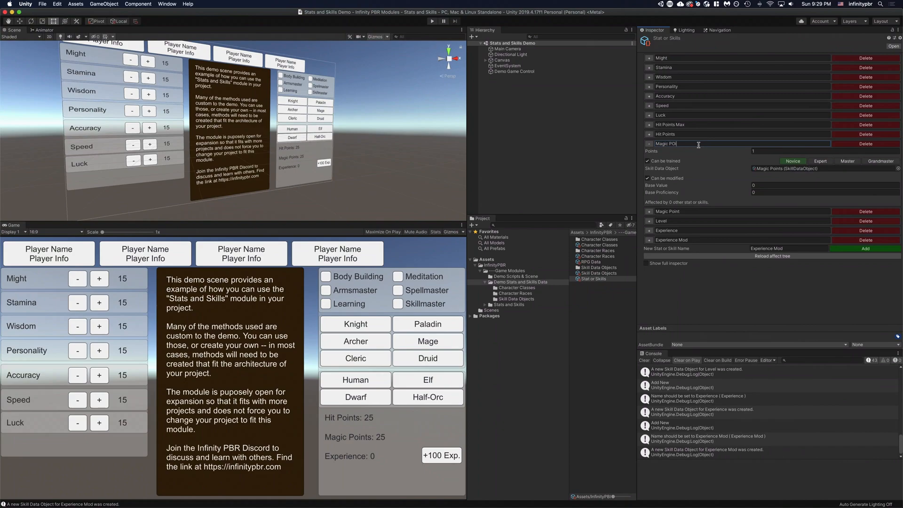
{"action": "key", "text": "Return"}
{"action": "left_click", "coordinate": [692, 211]}
{"action": "type", "text": "s"}
{"action": "key", "text": "Return"}
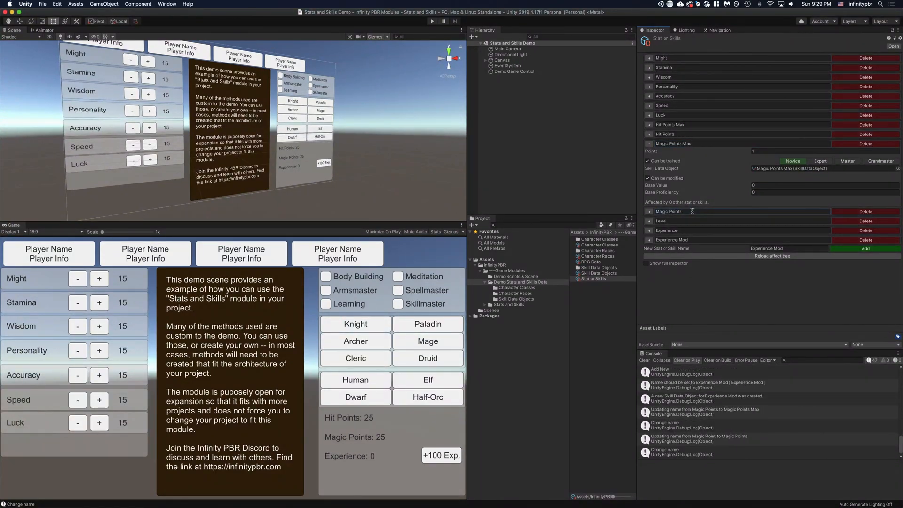
Disable Can be trained for Magic Points Max, Hit Points and Hit Points Max, and Can be modified for Hit Points.
{"action": "left_click", "coordinate": [649, 161]}
{"action": "left_click", "coordinate": [649, 143]}
{"action": "left_click", "coordinate": [649, 135]}
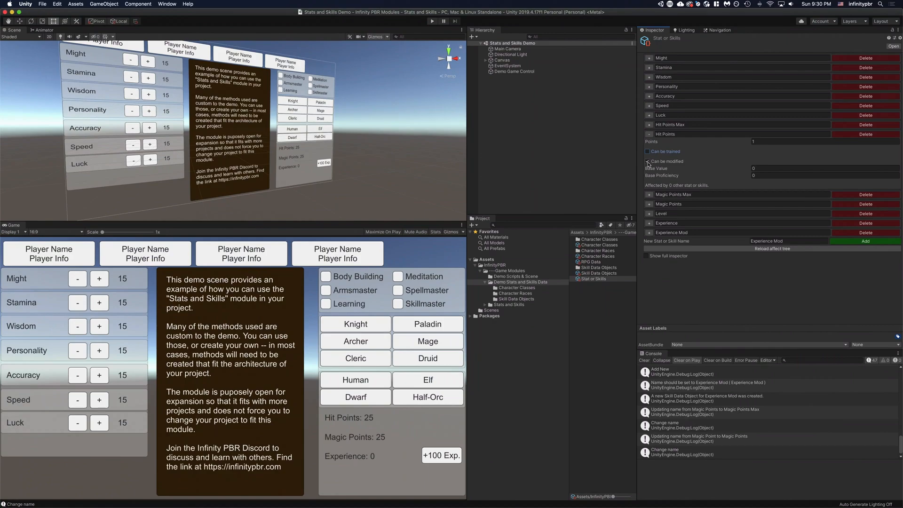
{"action": "left_click", "coordinate": [649, 134]}
{"action": "left_click", "coordinate": [649, 125]}
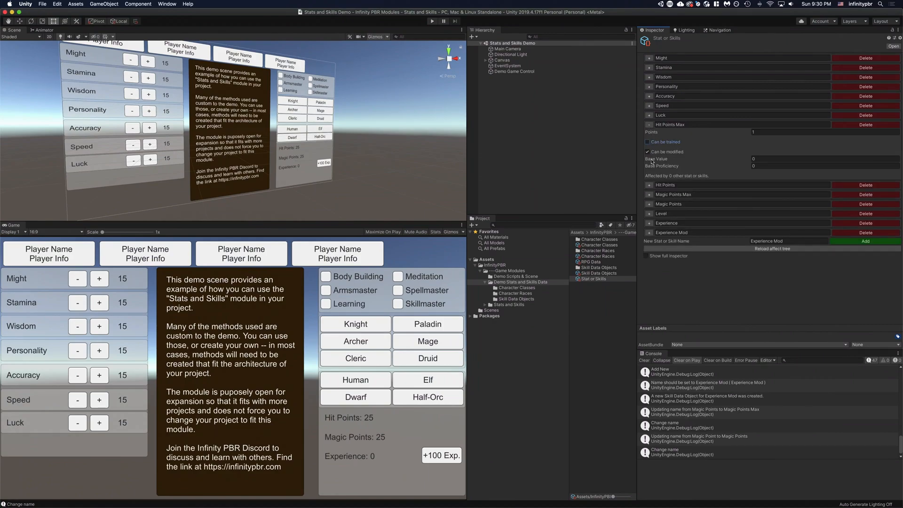
{"action": "left_click", "coordinate": [649, 125]}
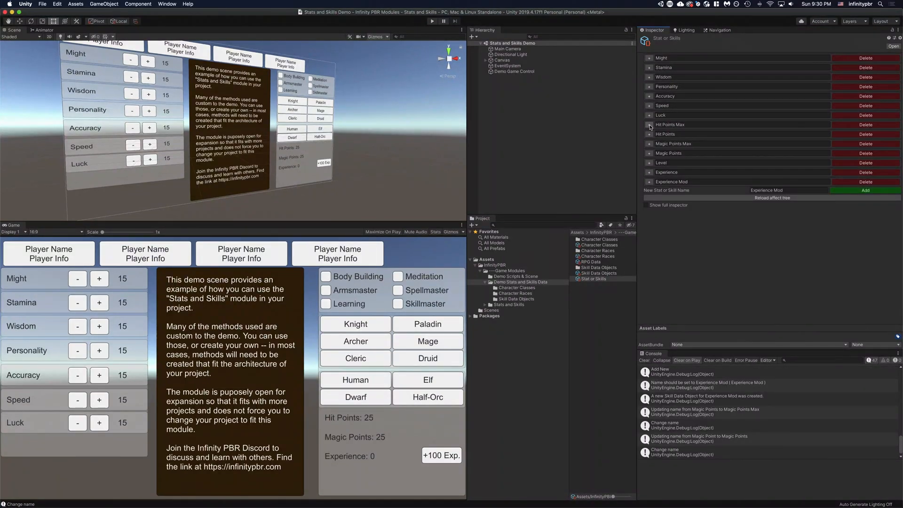
Disable Can be trained for Experience Mod and collapse the Experience and Experience Mod entries.
{"action": "left_click", "coordinate": [649, 182]}
{"action": "left_click", "coordinate": [650, 172]}
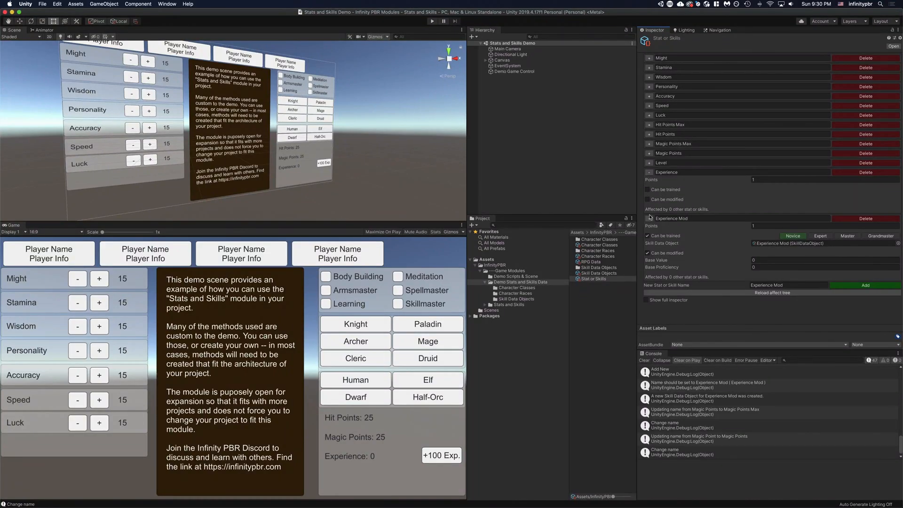
{"action": "left_click", "coordinate": [647, 235]}
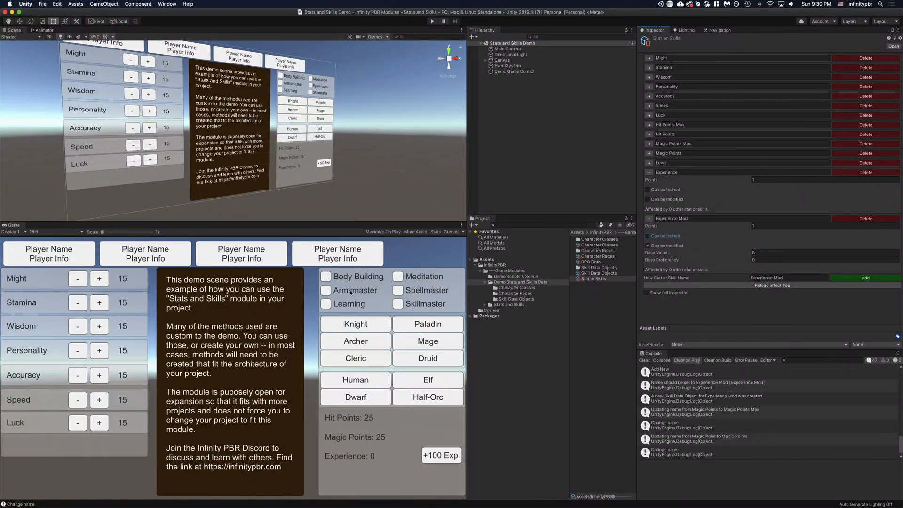
{"action": "left_click", "coordinate": [650, 173]}
{"action": "left_click", "coordinate": [649, 182]}
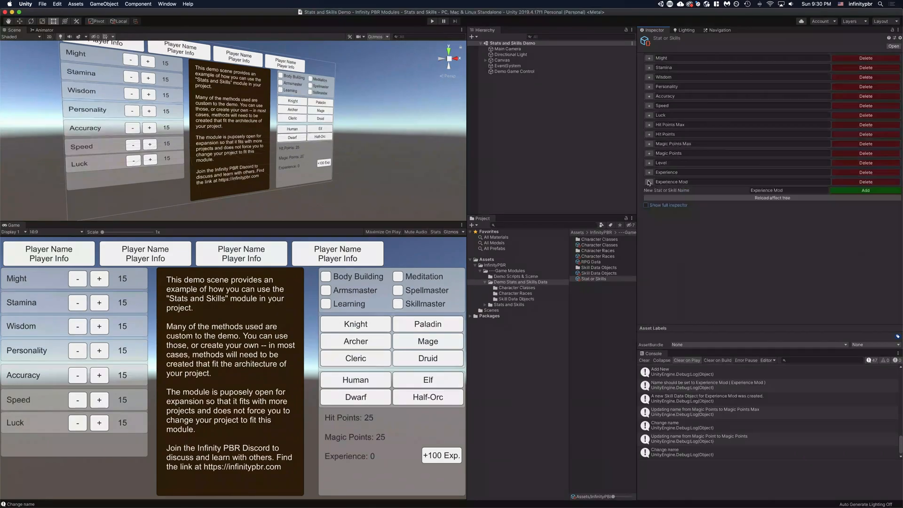
Add the Armor Class stat and the weapon skills Sword and Dagger.
{"action": "left_click", "coordinate": [784, 189]}
{"action": "type", "text": "Armor Class"}
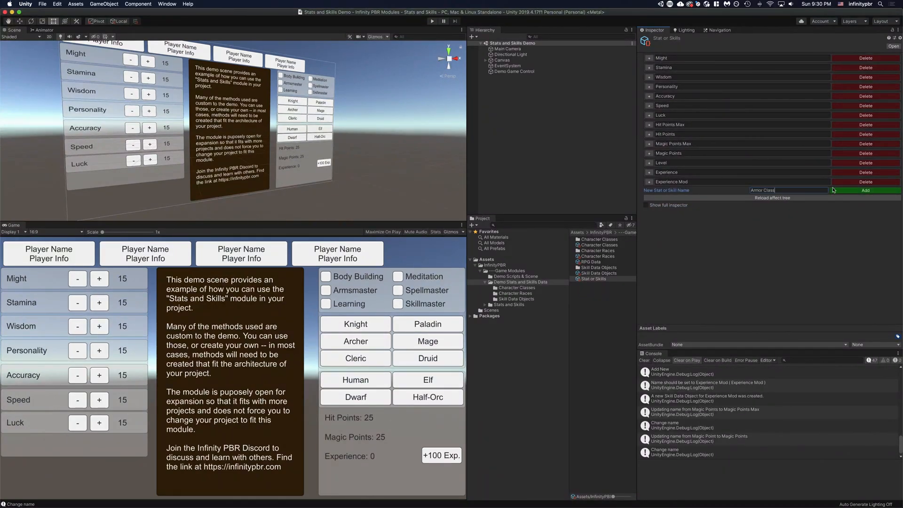
{"action": "key", "text": "Return"}
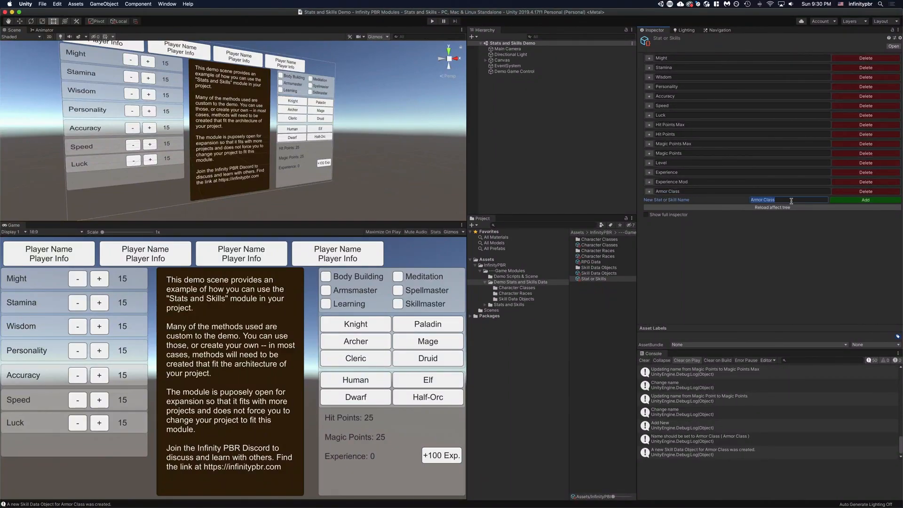
{"action": "type", "text": "Sword"}
{"action": "left_click", "coordinate": [857, 201]}
{"action": "left_click", "coordinate": [791, 210]}
{"action": "type", "text": "Dagger"}
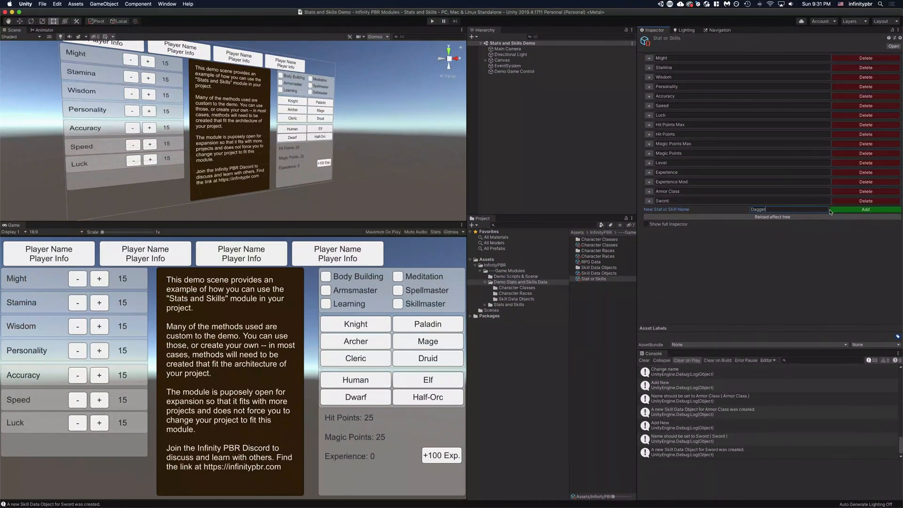
{"action": "left_click", "coordinate": [857, 210]}
Add the weapon skills Spear, Mace and Staff to the Stat or Skills asset.
{"action": "type", "text": "Spear"}
{"action": "left_click", "coordinate": [857, 220]}
{"action": "type", "text": "Mace"}
{"action": "left_click", "coordinate": [857, 231]}
{"action": "type", "text": "Staff"}
{"action": "left_click", "coordinate": [859, 239]}
Add the armor skills Shield, Leather, Chain and Plate to the Stat or Skills asset.
{"action": "type", "text": "Shield"}
{"action": "left_click", "coordinate": [858, 248]}
{"action": "type", "text": "Leather"}
{"action": "left_click", "coordinate": [858, 258]}
{"action": "left_click", "coordinate": [765, 268]}
{"action": "type", "text": "Chain"}
{"action": "key", "text": "Return"}
{"action": "type", "text": "Plate"}
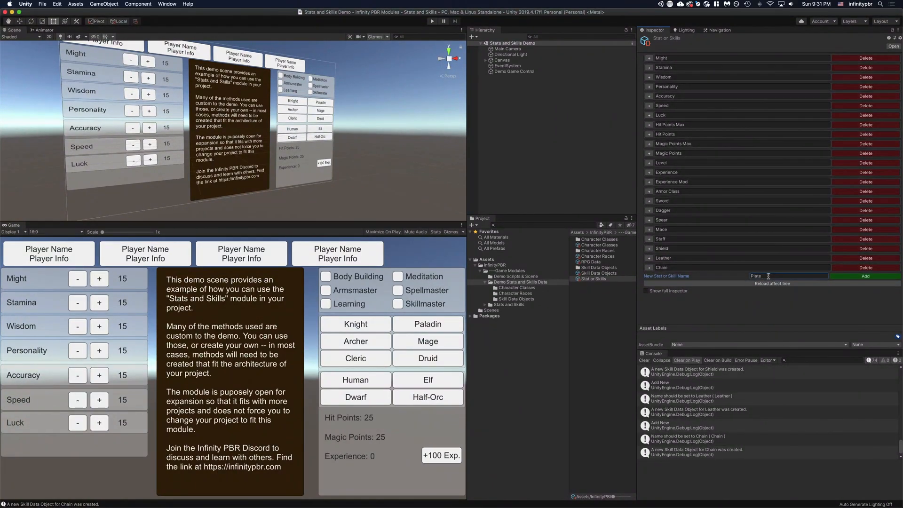
{"action": "key", "text": "Return"}
Add the magic skills Fire Magic, Water Magic and Air Magic.
{"action": "type", "text": "Fire Magic"}
{"action": "key", "text": "Return"}
{"action": "type", "text": "Water Magic"}
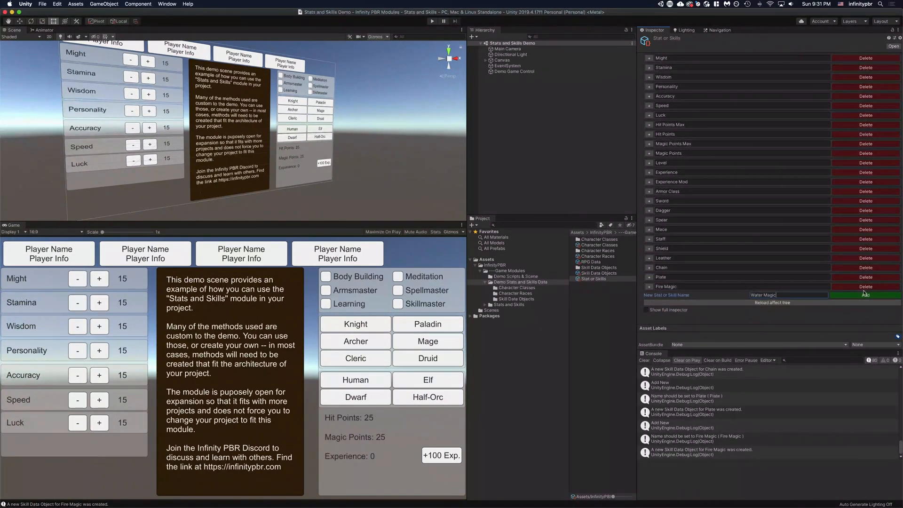
{"action": "key", "text": "Return"}
{"action": "type", "text": "Air Magic"}
{"action": "key", "text": "Return"}
Add the magic skills Earth Magic, Body Magic and Mind Magic.
{"action": "type", "text": "Earth Magic"}
{"action": "key", "text": "Return"}
{"action": "type", "text": "Body Magic"}
{"action": "key", "text": "Return"}
{"action": "type", "text": "Mind Magic"}
{"action": "key", "text": "Return"}
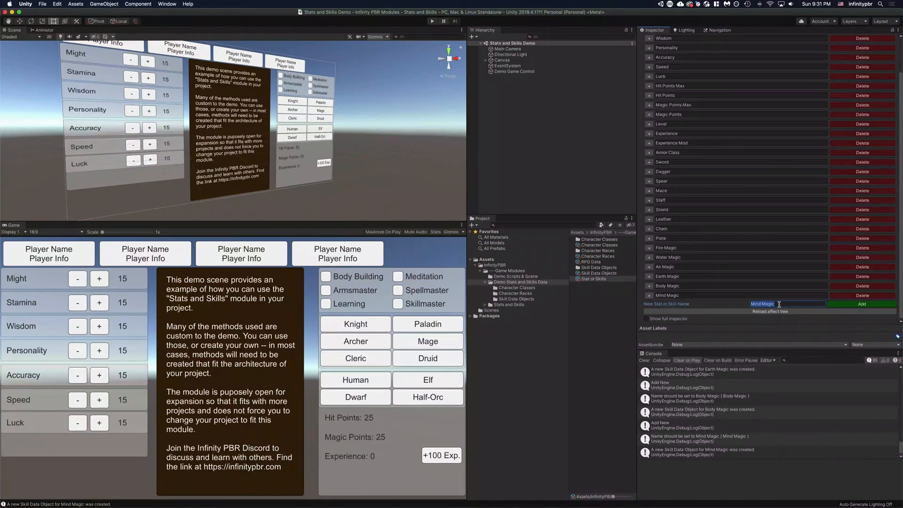
Add the skills Learning, Armsmaster and Spellmaster to the Stat or Skills asset.
{"action": "type", "text": "Learning"}
{"action": "key", "text": "Return"}
{"action": "type", "text": "Armsmaster"}
{"action": "key", "text": "Return"}
{"action": "type", "text": "Spellmaster"}
{"action": "key", "text": "Return"}
Add the skills Body Building, Meditation and Skillmaster to the Stat or Skills asset.
{"action": "type", "text": "Body Building"}
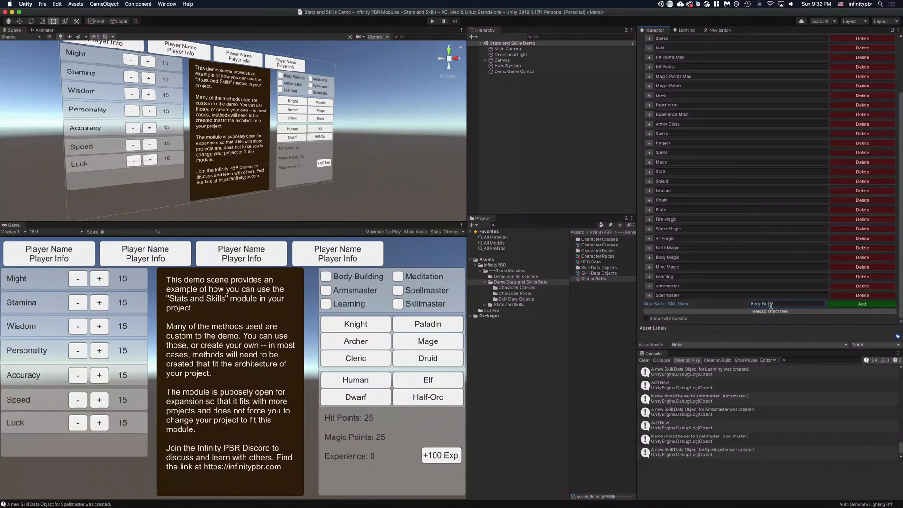
{"action": "key", "text": "Return"}
{"action": "type", "text": "Meditation"}
{"action": "key", "text": "Return"}
{"action": "type", "text": "Skillmaster"}
{"action": "key", "text": "Return"}
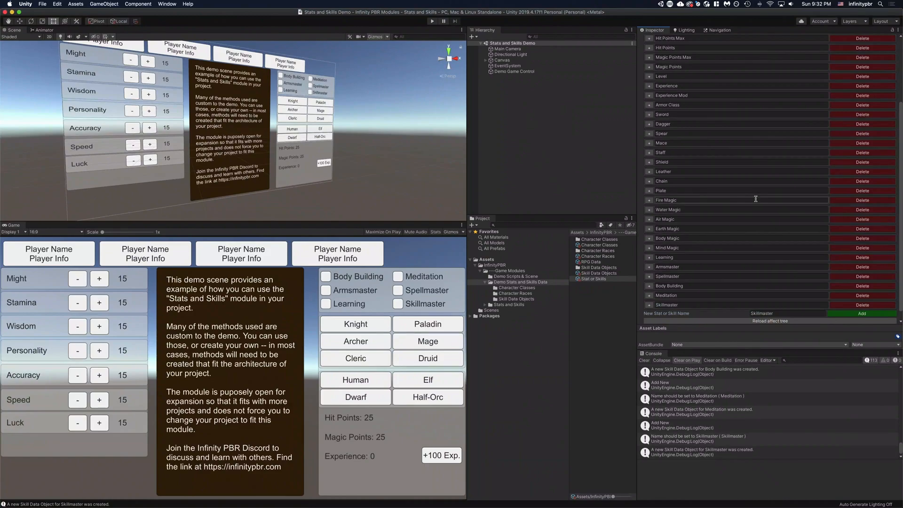
Disable Can be trained for the Armor Class stat, keeping its Can be modified option enabled.
{"action": "left_click", "coordinate": [649, 114]}
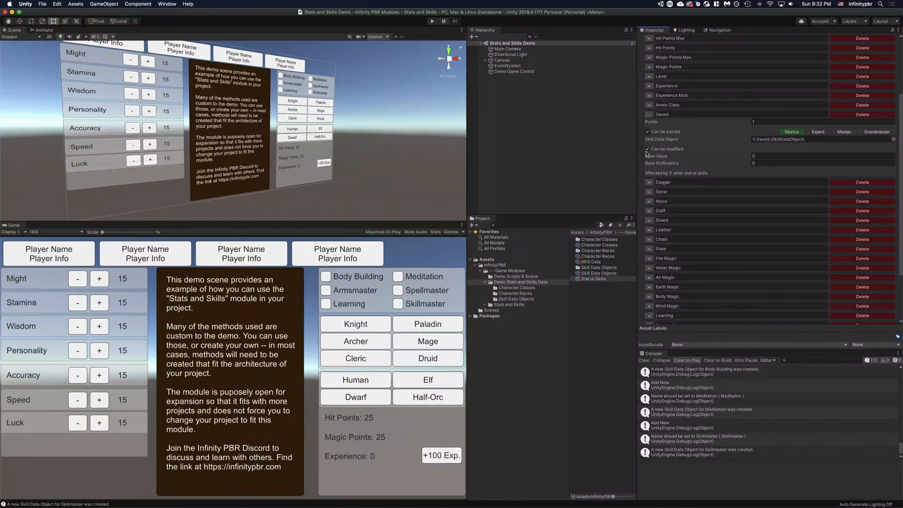
{"action": "left_click", "coordinate": [650, 105]}
{"action": "left_click", "coordinate": [648, 122]}
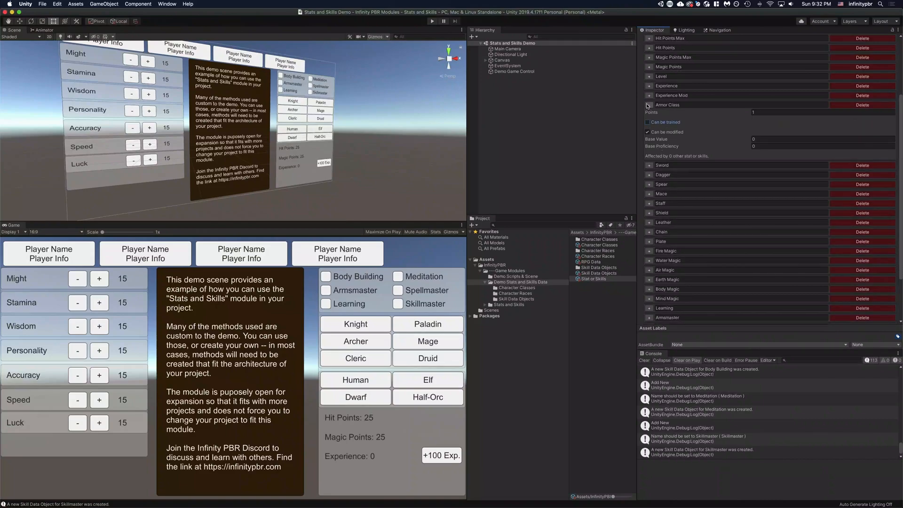
{"action": "left_click", "coordinate": [649, 106]}
{"action": "left_click", "coordinate": [650, 97]}
{"action": "left_click", "coordinate": [650, 96]}
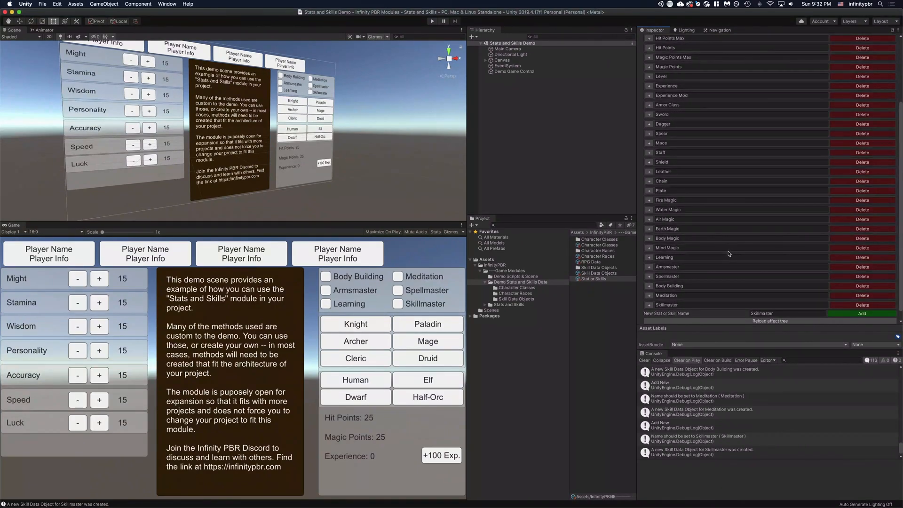
Examine the Skill Data Objects asset's skill list and locate the skill data object linked to the Chain skill.
{"action": "left_click", "coordinate": [597, 273]}
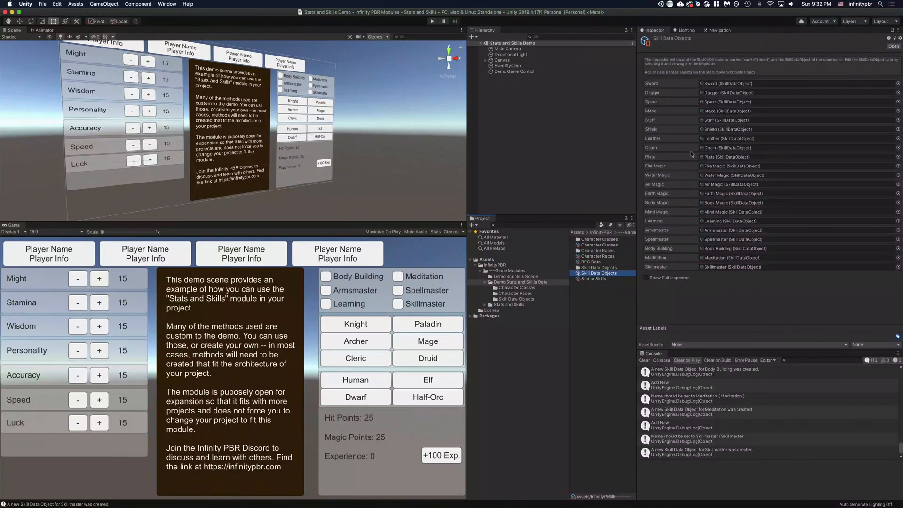
{"action": "left_click", "coordinate": [590, 279]}
{"action": "left_click", "coordinate": [649, 106]}
{"action": "left_click", "coordinate": [649, 106]}
{"action": "left_click", "coordinate": [650, 268]}
{"action": "left_click", "coordinate": [790, 292]}
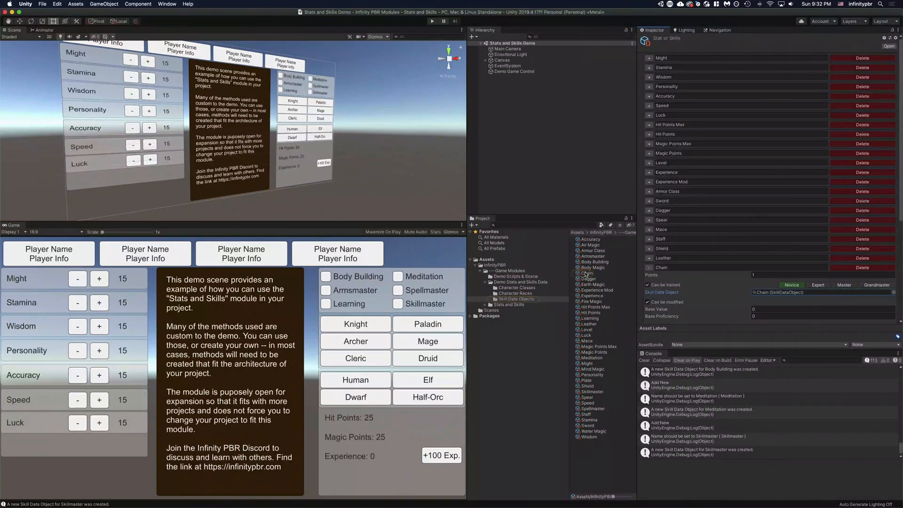
{"action": "left_click", "coordinate": [519, 282]}
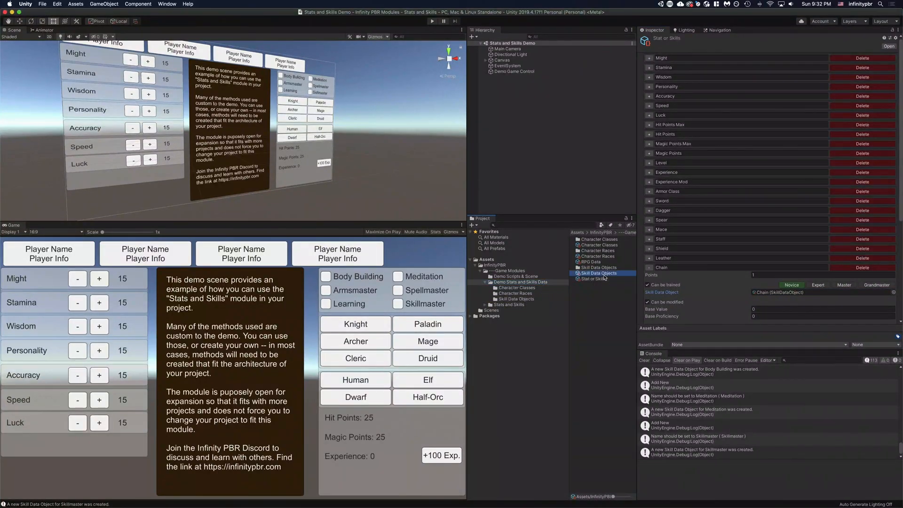
{"action": "left_click", "coordinate": [598, 273]}
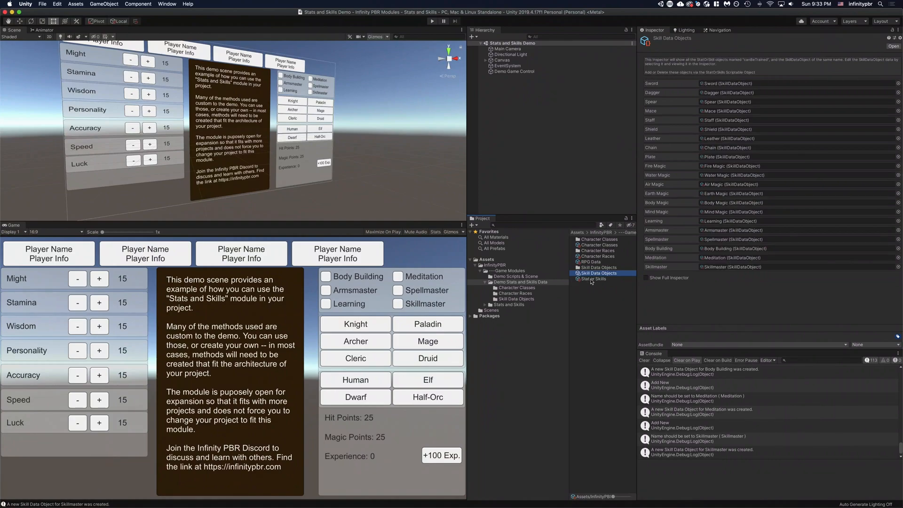
Open the Learning skill data object and add the Experience Mod stat to its training levels.
{"action": "left_click", "coordinate": [729, 220]}
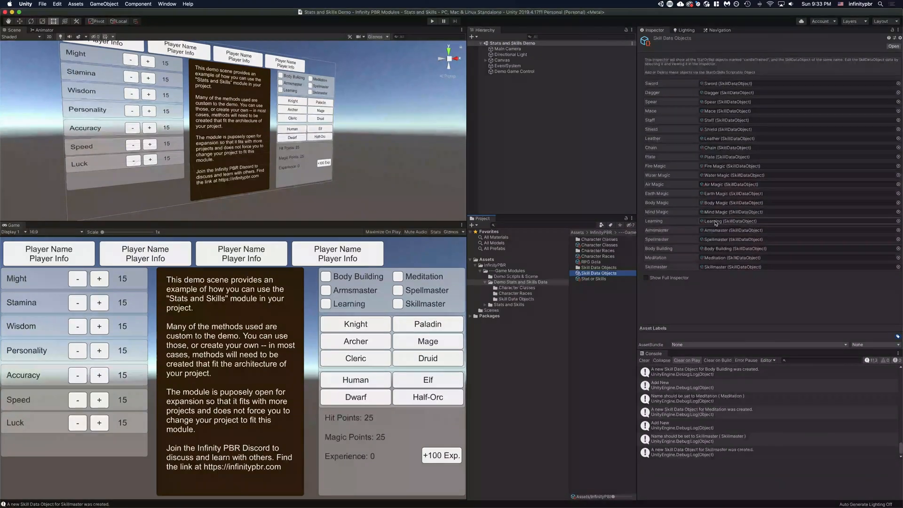
{"action": "left_click", "coordinate": [591, 319]}
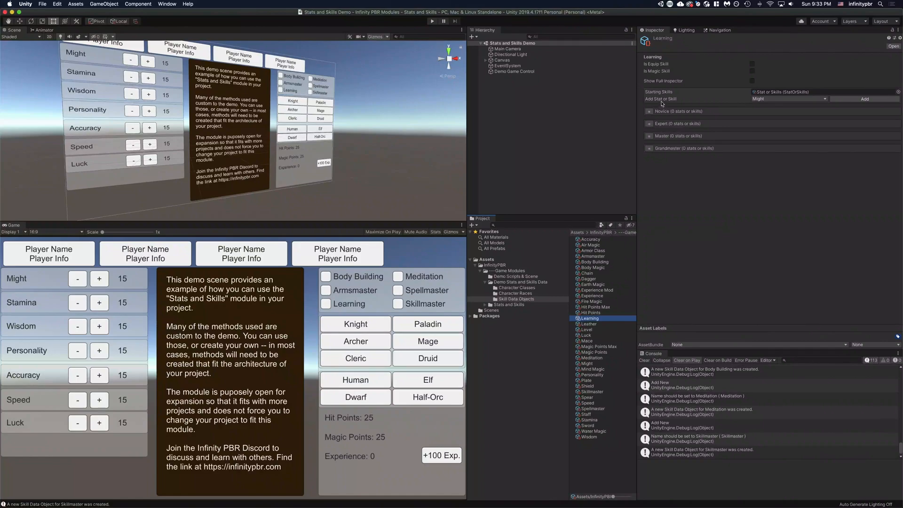
{"action": "left_click", "coordinate": [777, 100]}
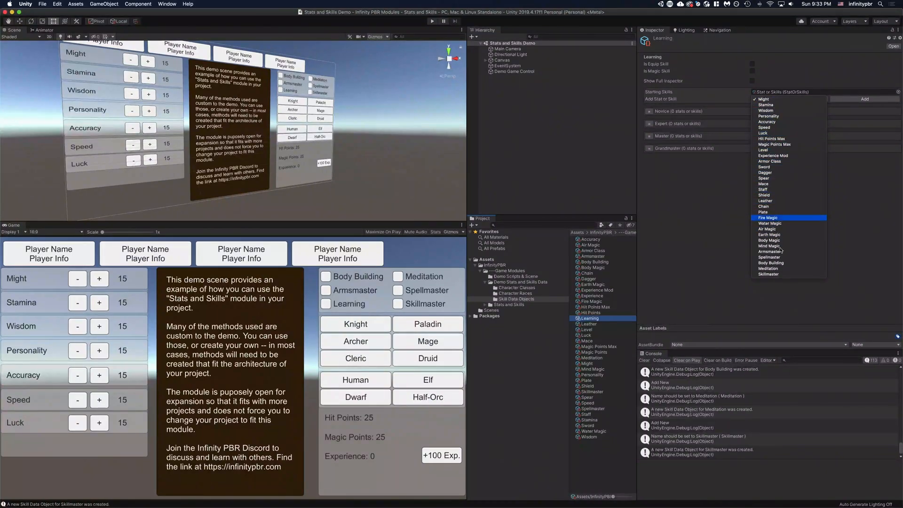
{"action": "left_click", "coordinate": [766, 156]}
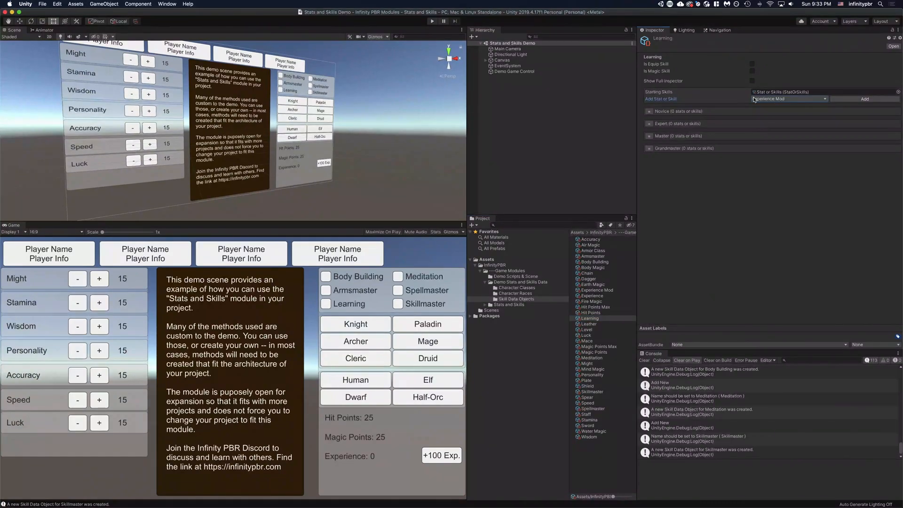
{"action": "left_click", "coordinate": [851, 100]}
Examine the cost, description and value groups of Learning's Novice, Expert, Master and Grandmaster levels, leaving only Novice expanded.
{"action": "left_click", "coordinate": [649, 149]}
{"action": "left_click", "coordinate": [649, 136]}
{"action": "left_click", "coordinate": [649, 124]}
{"action": "left_click", "coordinate": [649, 111]}
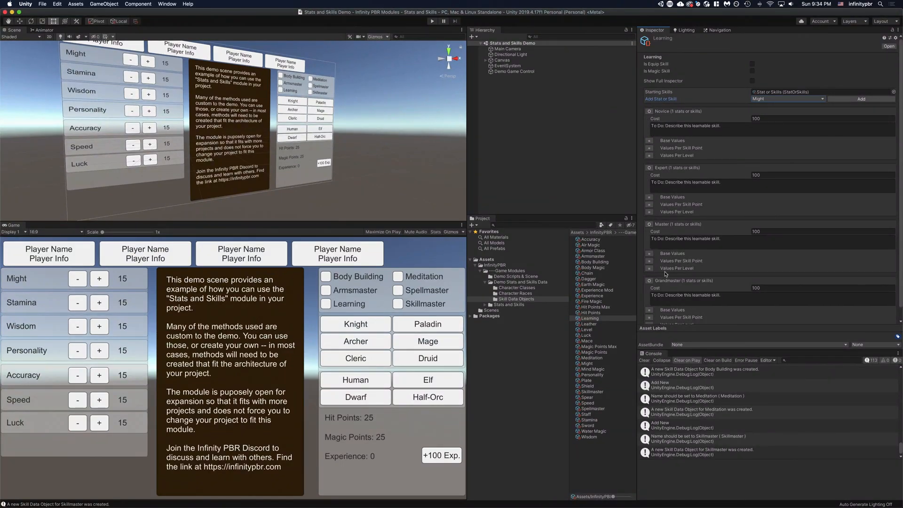
{"action": "left_click", "coordinate": [649, 168]}
{"action": "left_click", "coordinate": [649, 180]}
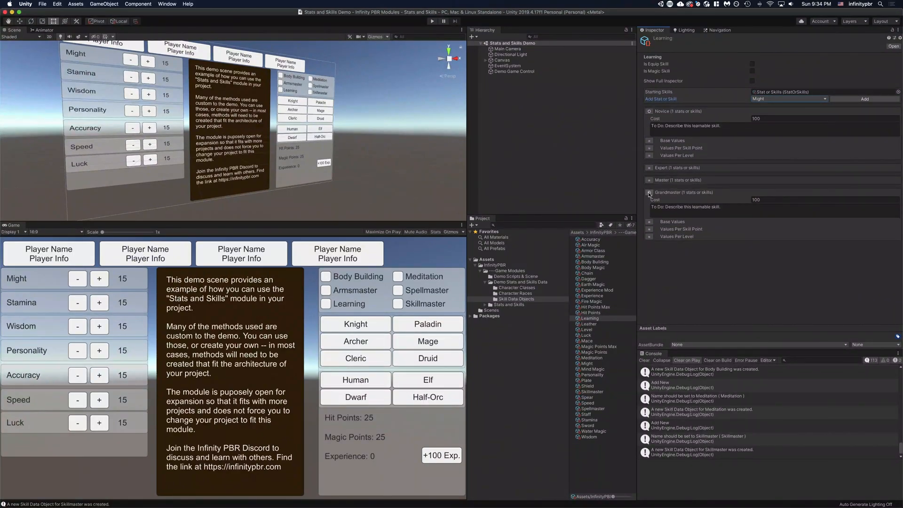
{"action": "left_click", "coordinate": [649, 193]}
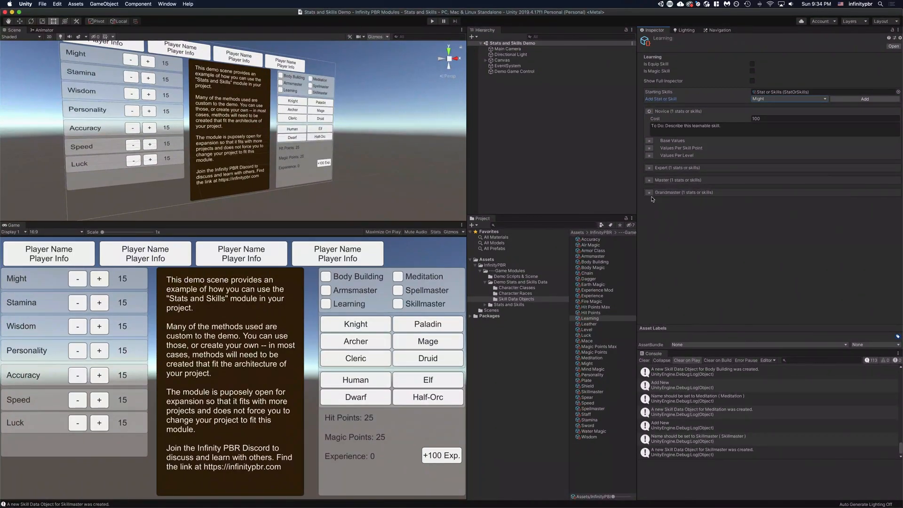
{"action": "left_click", "coordinate": [774, 119]}
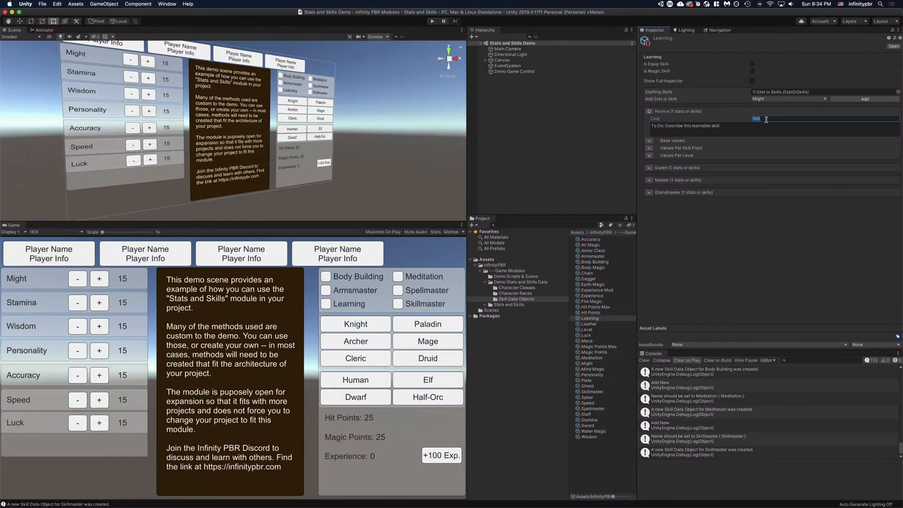
{"action": "left_click", "coordinate": [697, 129]}
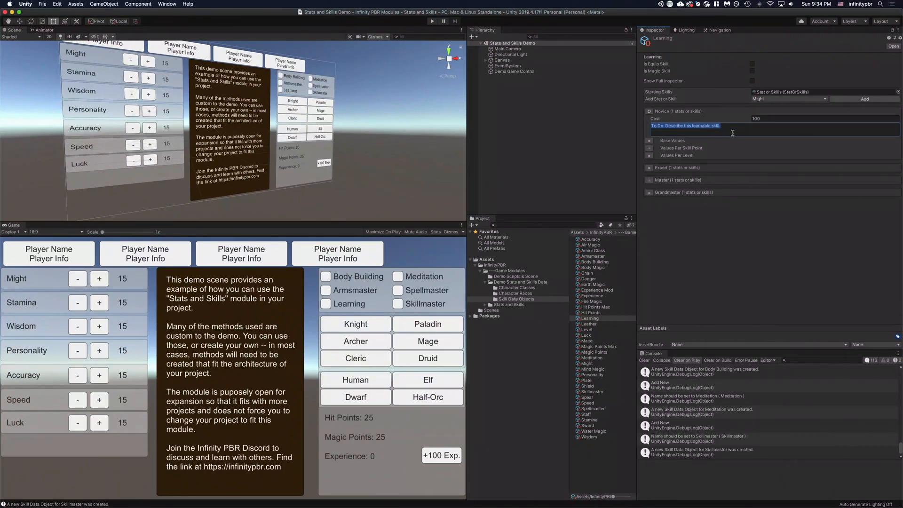
For Learning's Novice level, set Experience Mod's base proficiency to 0.09 and its proficiency per skill point to 0.01.
{"action": "left_click", "coordinate": [650, 155]}
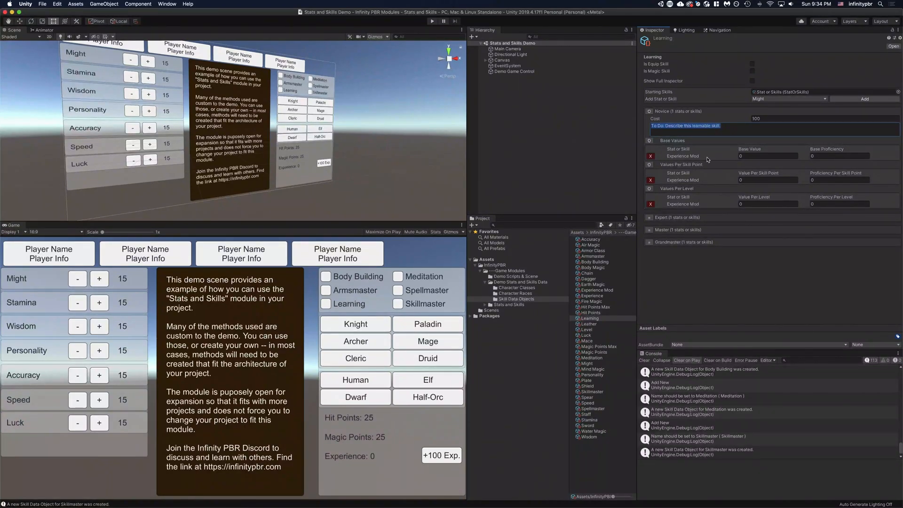
{"action": "left_click", "coordinate": [814, 157]}
{"action": "left_click", "coordinate": [834, 155]}
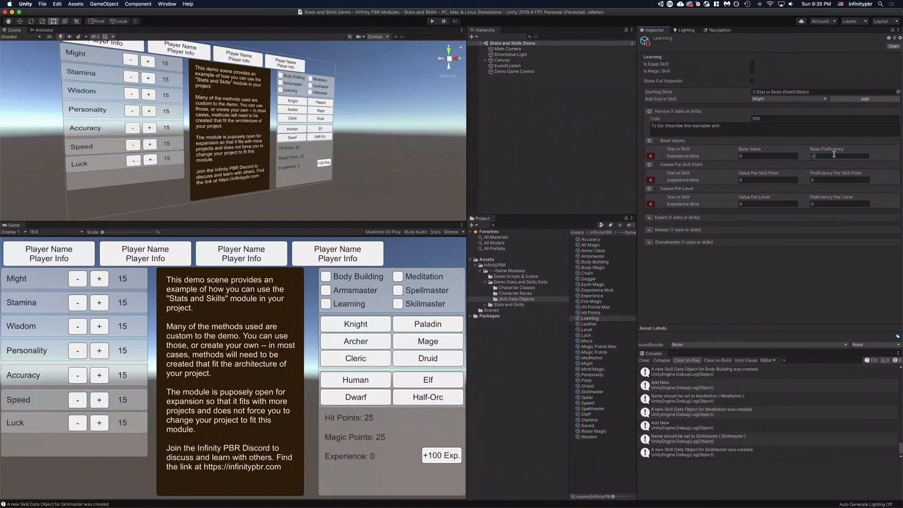
{"action": "key", "text": "Tab"}
Set Experience Mod's base proficiency to 0.18 for Learning's Expert level, then collapse Expert and Novice's Values Per Level.
{"action": "left_click", "coordinate": [649, 217]}
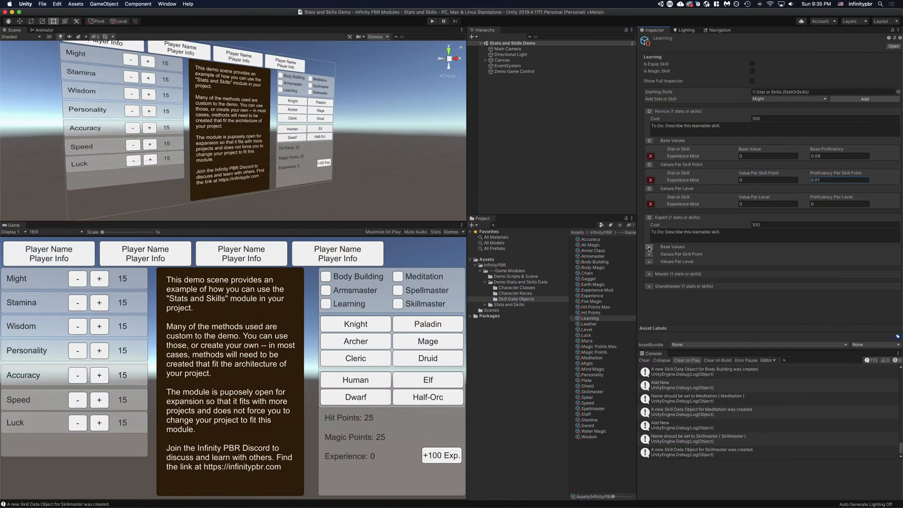
{"action": "left_click", "coordinate": [650, 247]}
{"action": "left_click", "coordinate": [649, 271]}
{"action": "left_click", "coordinate": [827, 262]}
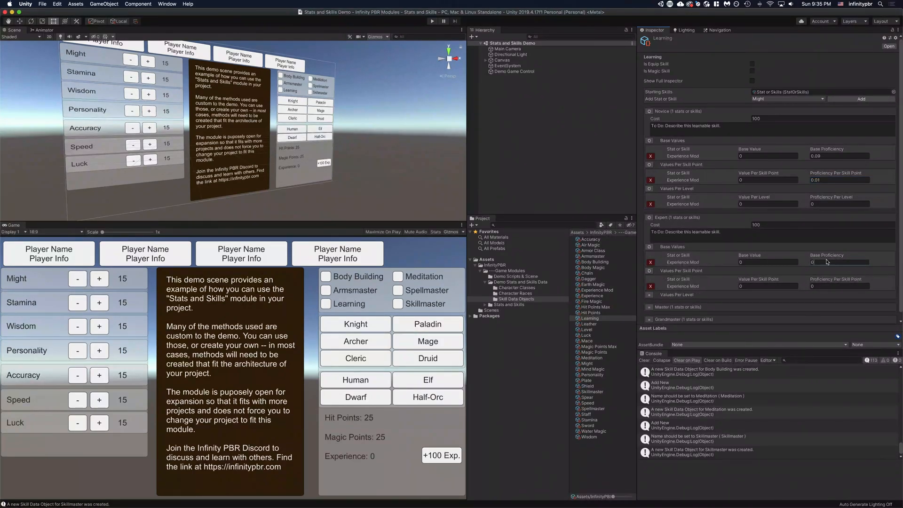
{"action": "type", "text": "0.18"}
{"action": "left_click", "coordinate": [823, 286]}
{"action": "left_click", "coordinate": [650, 217]}
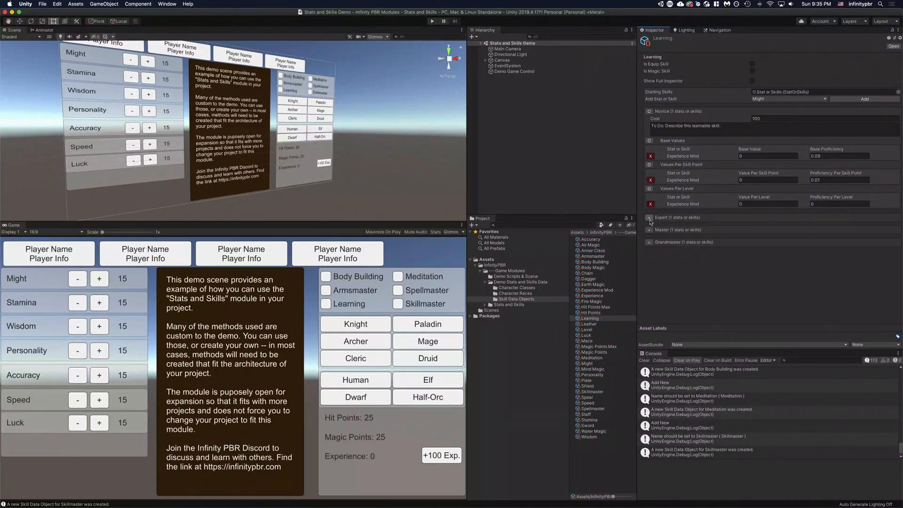
{"action": "left_click", "coordinate": [650, 189]}
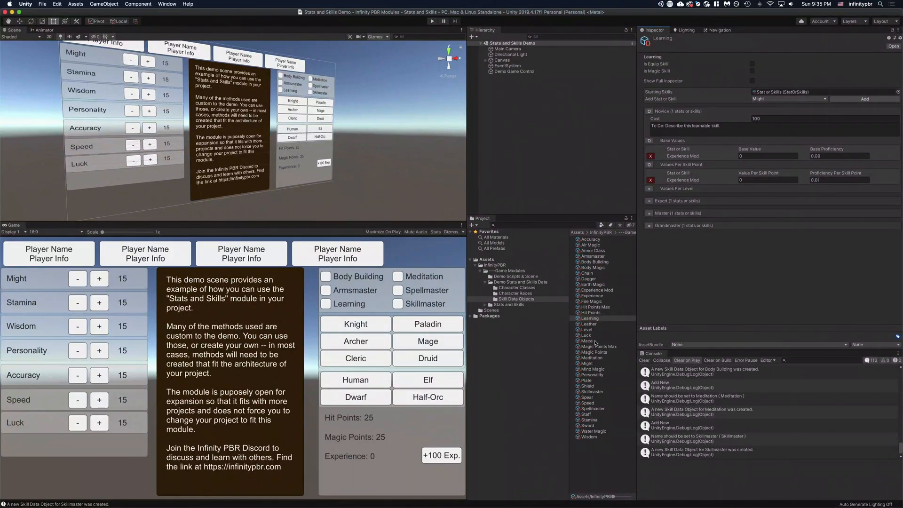
Open the Skillmaster skill data object and add the Meditation and Body Building skills to it.
{"action": "left_click", "coordinate": [592, 392]}
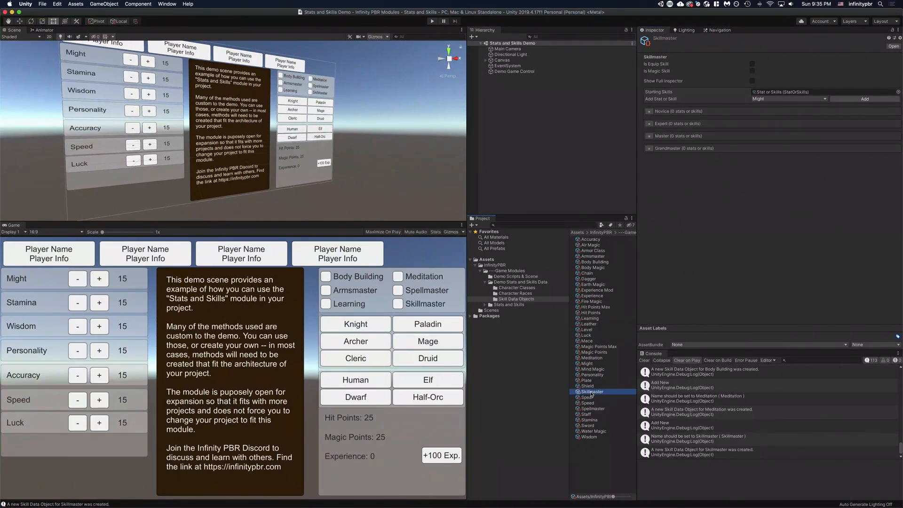
{"action": "left_click", "coordinate": [771, 99]}
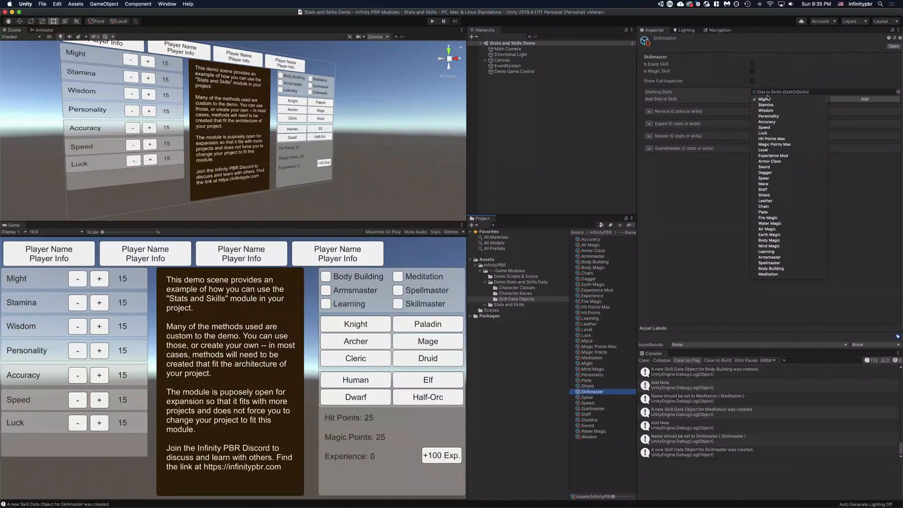
{"action": "left_click", "coordinate": [770, 274]}
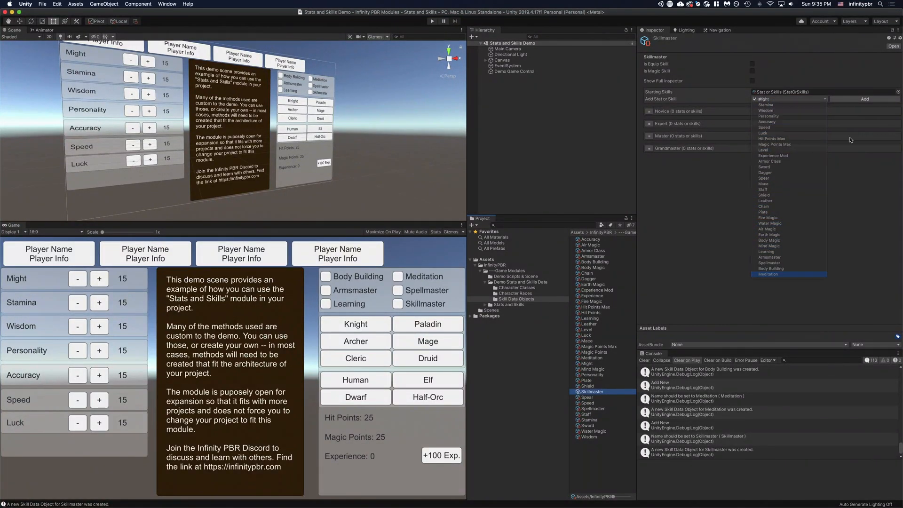
{"action": "left_click", "coordinate": [846, 99]}
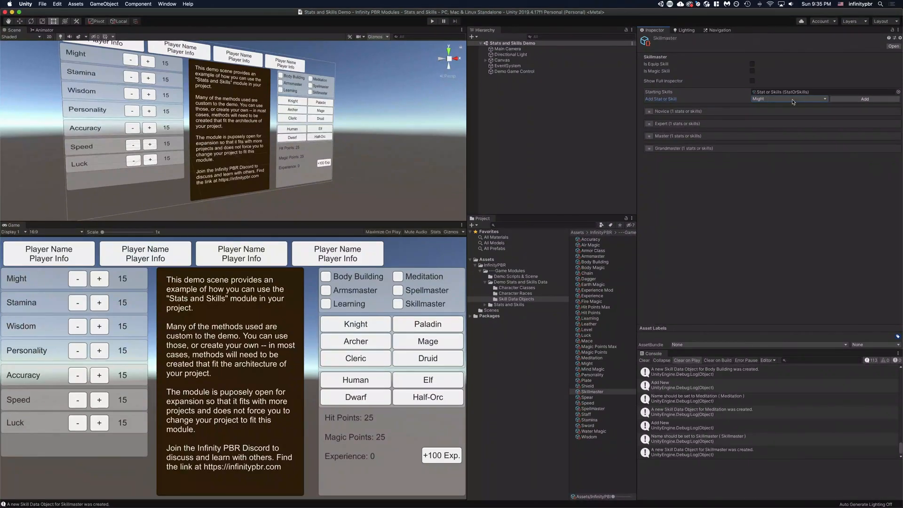
{"action": "left_click", "coordinate": [649, 112]}
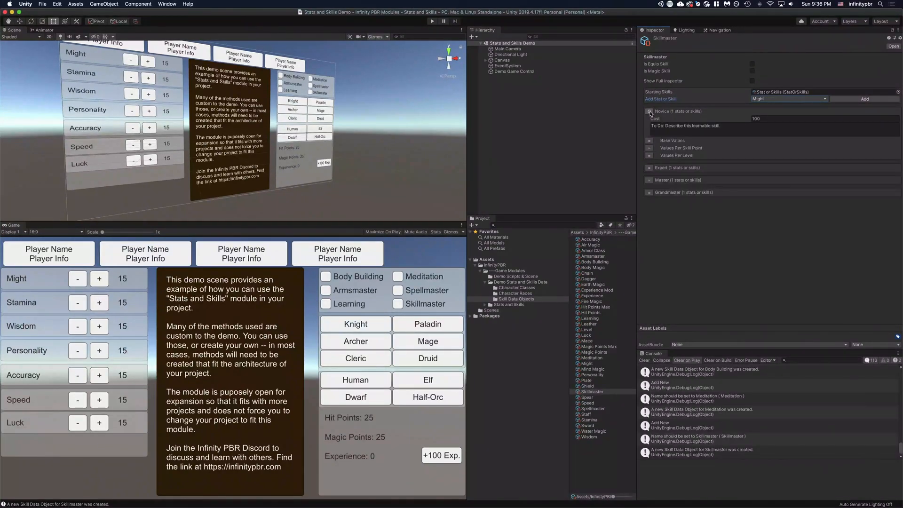
{"action": "left_click", "coordinate": [650, 140]}
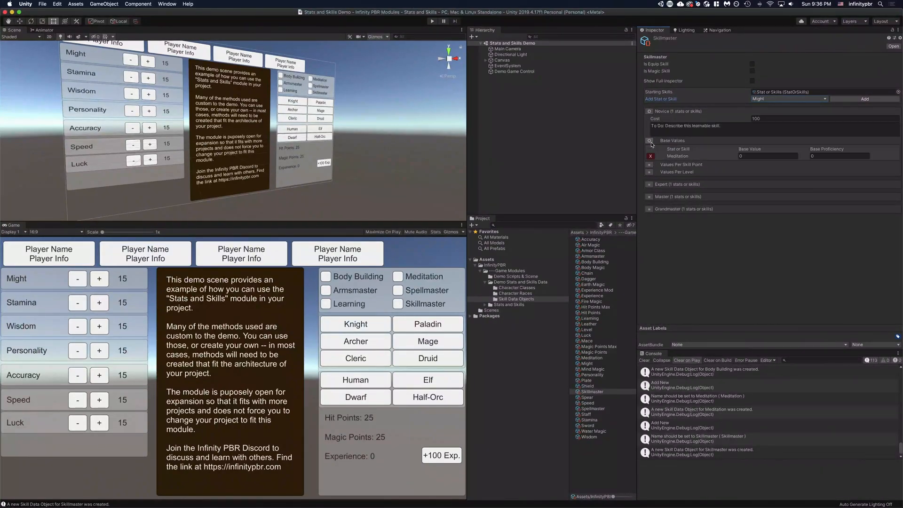
{"action": "left_click", "coordinate": [770, 99]}
{"action": "left_click", "coordinate": [770, 268]}
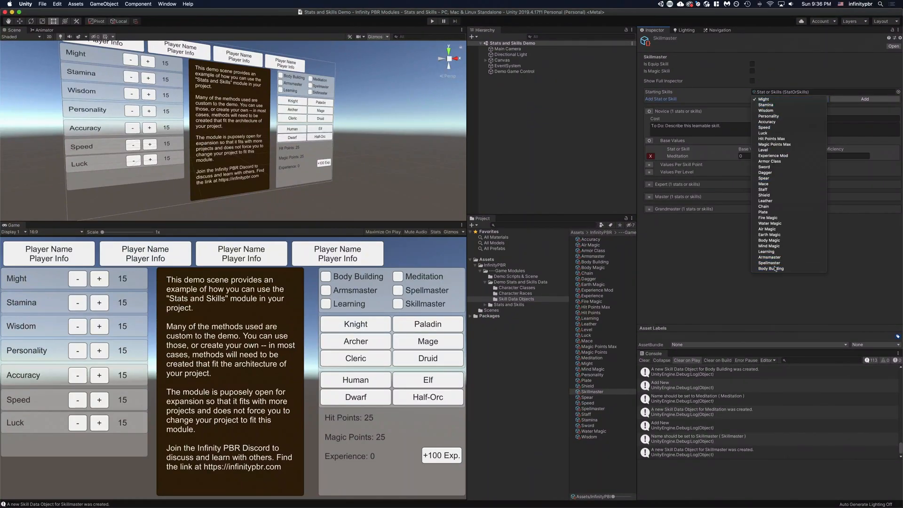
{"action": "left_click", "coordinate": [865, 100]}
Add the Spellmaster, Armsmaster and Learning skills to the Skillmaster skill data object.
{"action": "left_click", "coordinate": [772, 100]}
{"action": "left_click", "coordinate": [769, 263]}
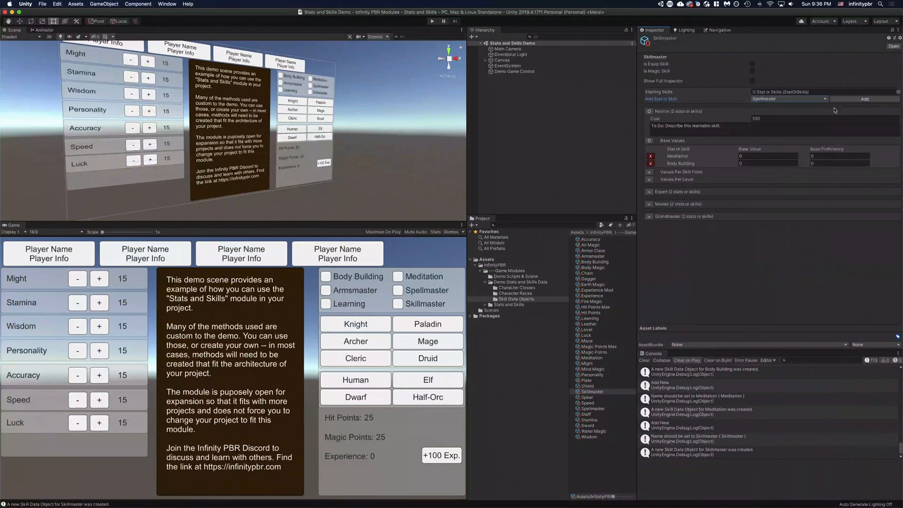
{"action": "left_click", "coordinate": [865, 99]}
{"action": "left_click", "coordinate": [774, 100]}
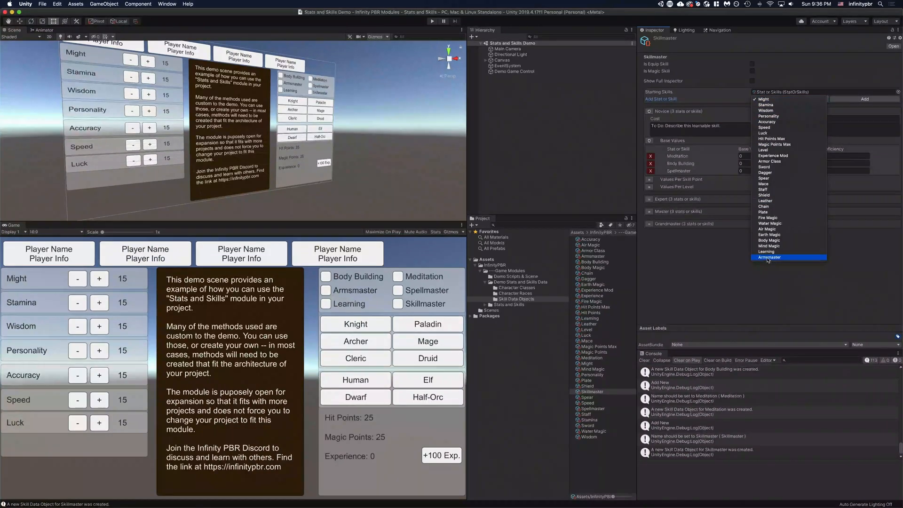
{"action": "left_click", "coordinate": [770, 257]}
{"action": "left_click", "coordinate": [845, 101]}
{"action": "left_click", "coordinate": [774, 99]}
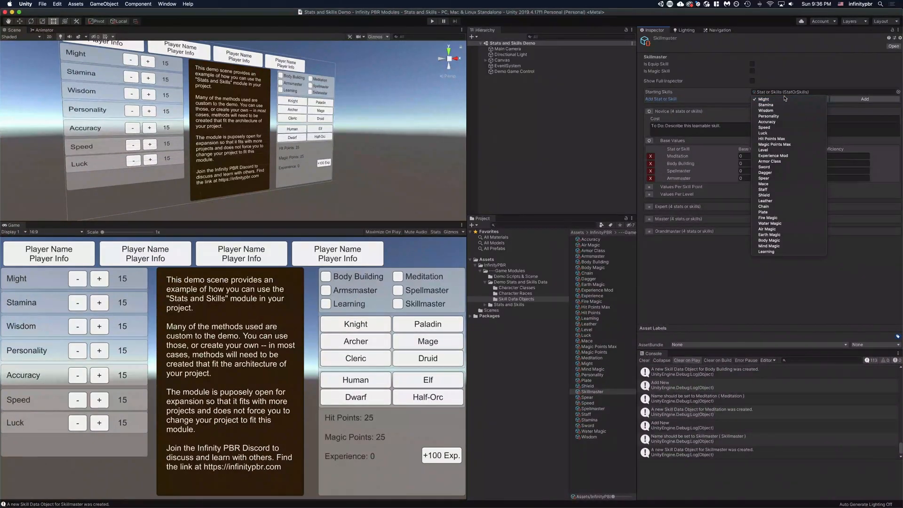
{"action": "left_click", "coordinate": [766, 252]}
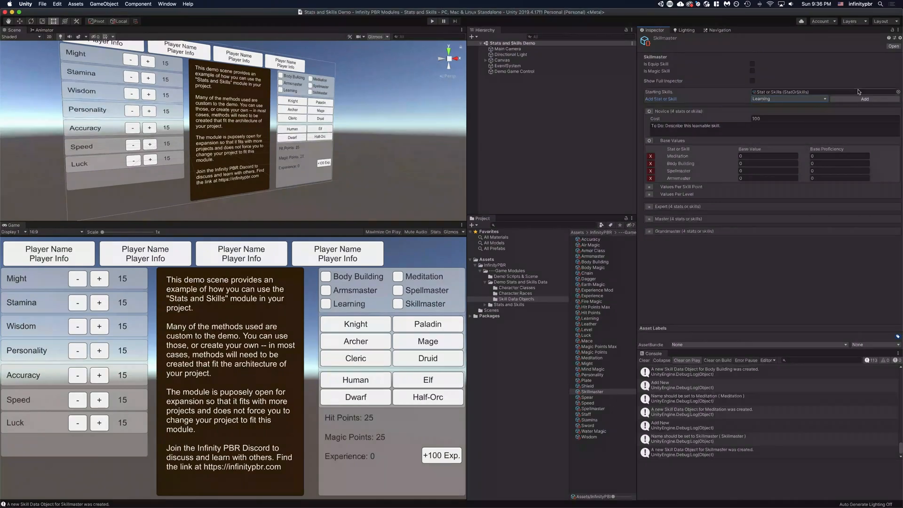
{"action": "left_click", "coordinate": [865, 99]}
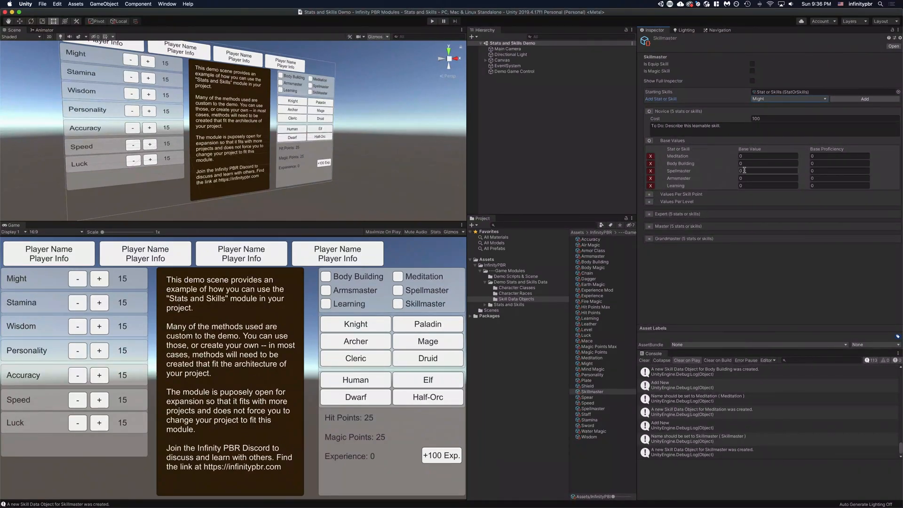
{"action": "left_click", "coordinate": [779, 156]}
{"action": "key", "text": "BackSpace"}
{"action": "type", "text": "0"}
For Skillmaster's Novice level, set the value per skill point to 0.25 for Meditation and 1 for the other four skills.
{"action": "left_click", "coordinate": [649, 194]}
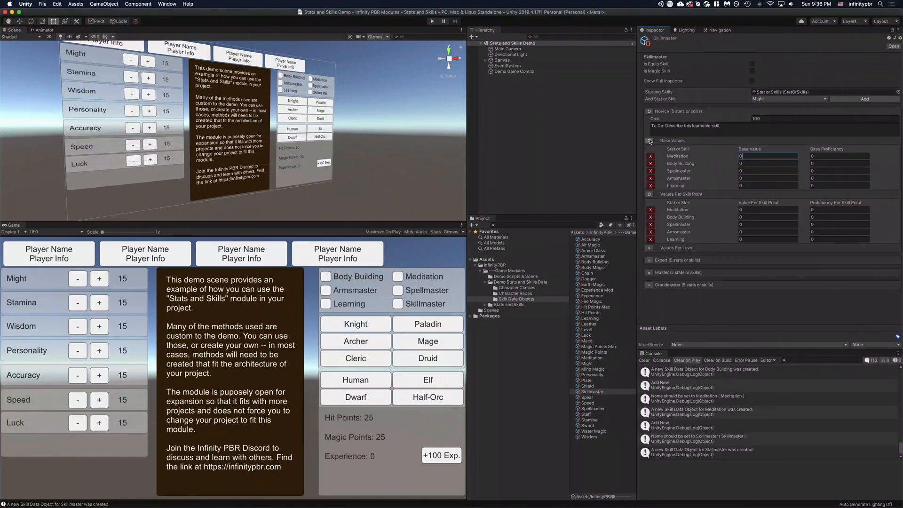
{"action": "left_click", "coordinate": [650, 141]}
{"action": "left_click_drag", "start_coordinate": [751, 164], "coordinate": [710, 193]}
{"action": "type", "text": "11111"}
{"action": "left_click", "coordinate": [734, 258]}
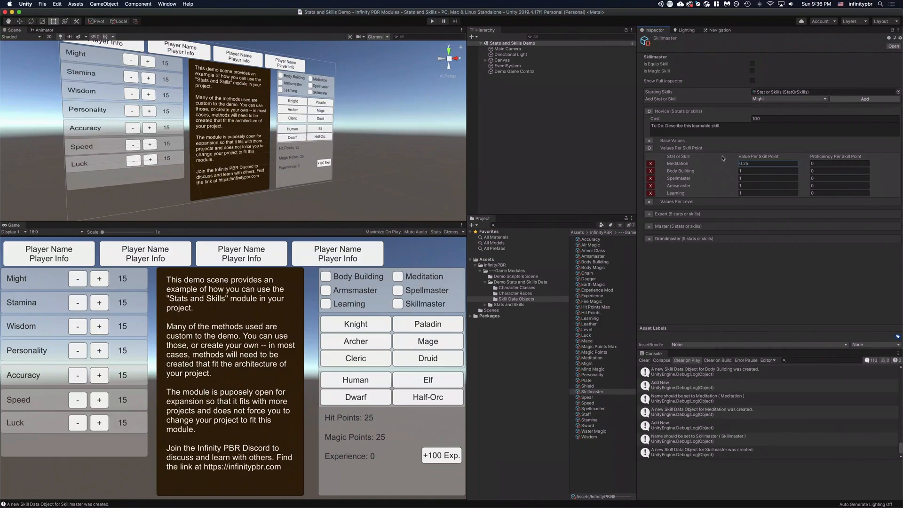
Set Novice's value per skill point to 0.25 for Body Building, Spellmaster, Armsmaster and Learning, and collapse the Novice level.
{"action": "left_click", "coordinate": [747, 172]}
{"action": "type", "text": "0.25"}
{"action": "left_click", "coordinate": [747, 179]}
{"action": "type", "text": "0.25"}
{"action": "left_click", "coordinate": [746, 186]}
{"action": "type", "text": "0.25"}
{"action": "left_click", "coordinate": [745, 193]}
{"action": "type", "text": "0.25"}
{"action": "left_click", "coordinate": [650, 111]}
{"action": "left_click", "coordinate": [788, 99]}
{"action": "left_click", "coordinate": [787, 99]}
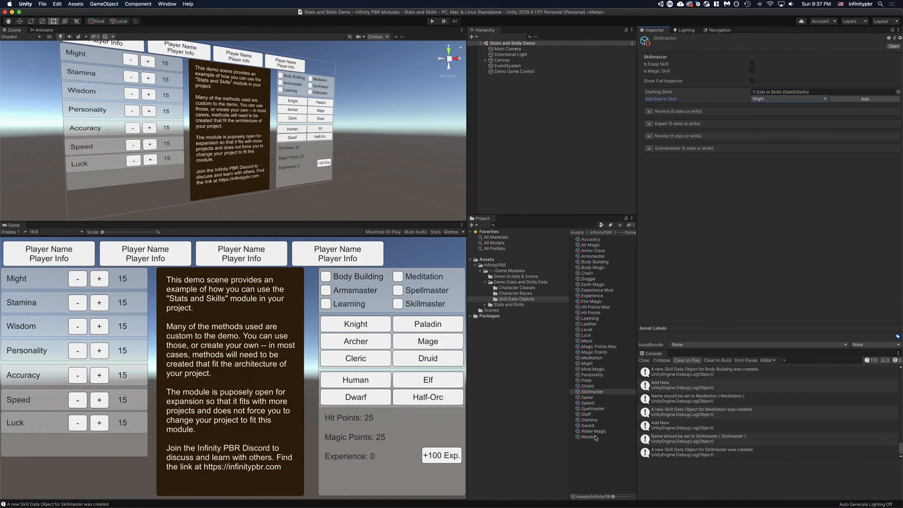
Open the Spellmaster skill data object and add the Fire Magic and Water Magic skills to it.
{"action": "left_click", "coordinate": [597, 409]}
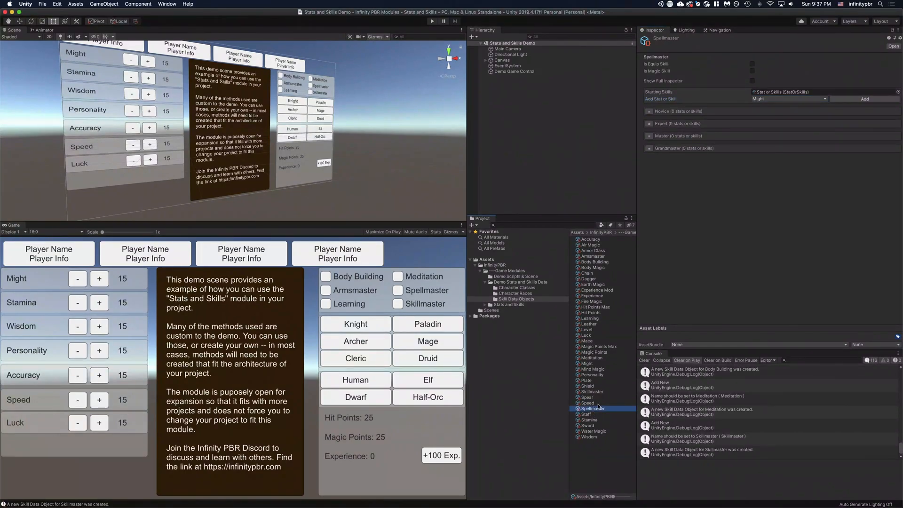
{"action": "left_click", "coordinate": [764, 100]}
{"action": "left_click", "coordinate": [776, 218]}
{"action": "left_click", "coordinate": [846, 98]}
{"action": "left_click", "coordinate": [771, 98]}
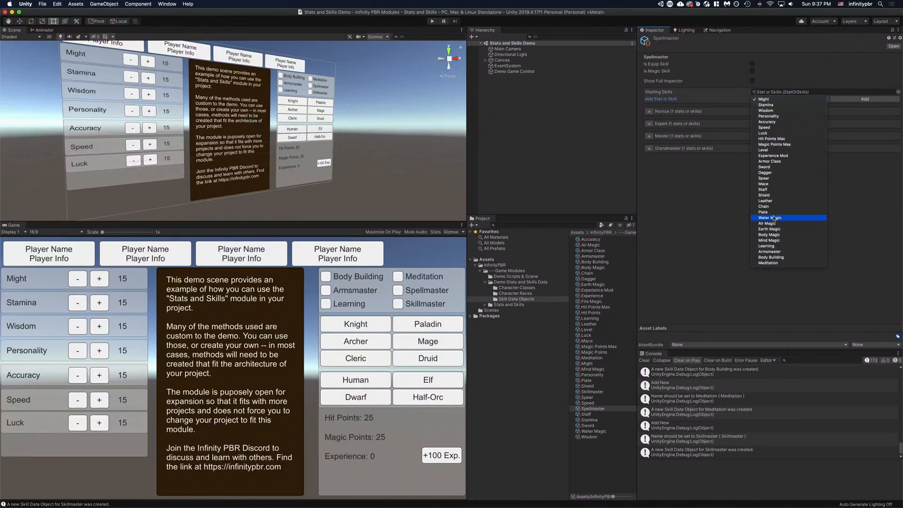
{"action": "left_click", "coordinate": [774, 218]}
{"action": "left_click", "coordinate": [865, 99]}
Add the Air Magic and Earth Magic skills to the Spellmaster skill data object.
{"action": "left_click", "coordinate": [772, 100]}
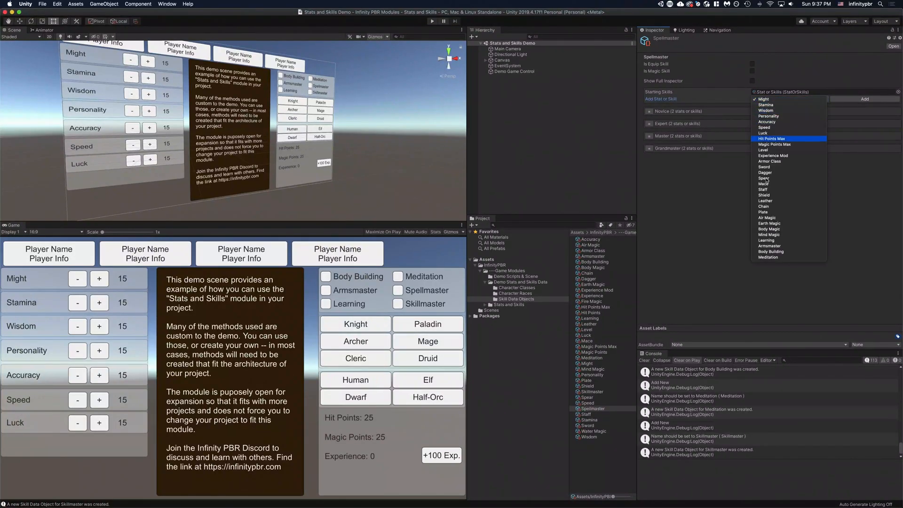
{"action": "left_click", "coordinate": [767, 218]}
{"action": "left_click", "coordinate": [865, 98]}
{"action": "left_click", "coordinate": [772, 99]}
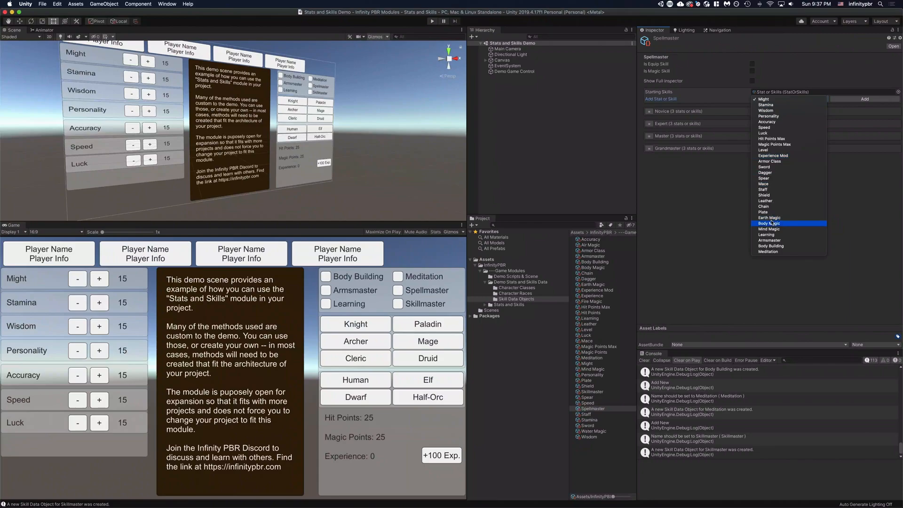
{"action": "left_click", "coordinate": [770, 218]}
{"action": "left_click", "coordinate": [865, 99]}
Add the Body Magic and Mind Magic skills to the Spellmaster skill data object.
{"action": "left_click", "coordinate": [772, 100]}
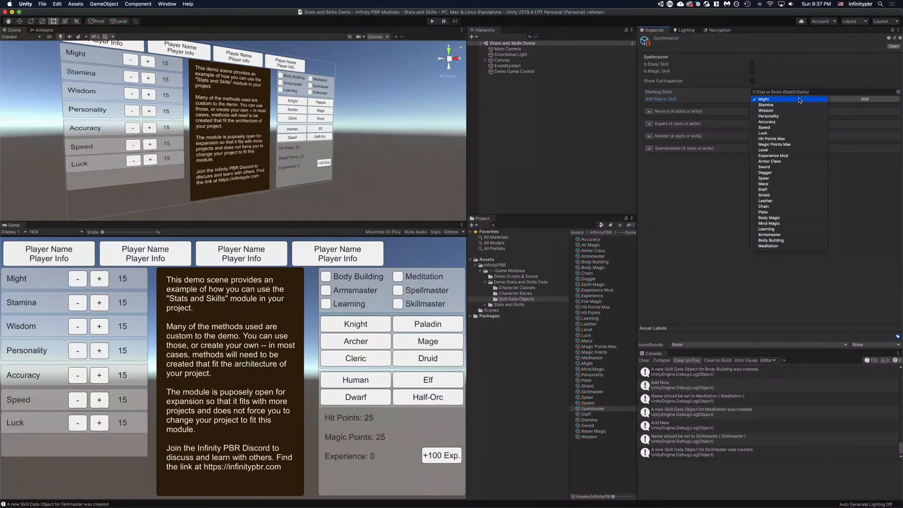
{"action": "left_click", "coordinate": [770, 218]}
{"action": "left_click", "coordinate": [865, 99]}
{"action": "left_click", "coordinate": [771, 100]}
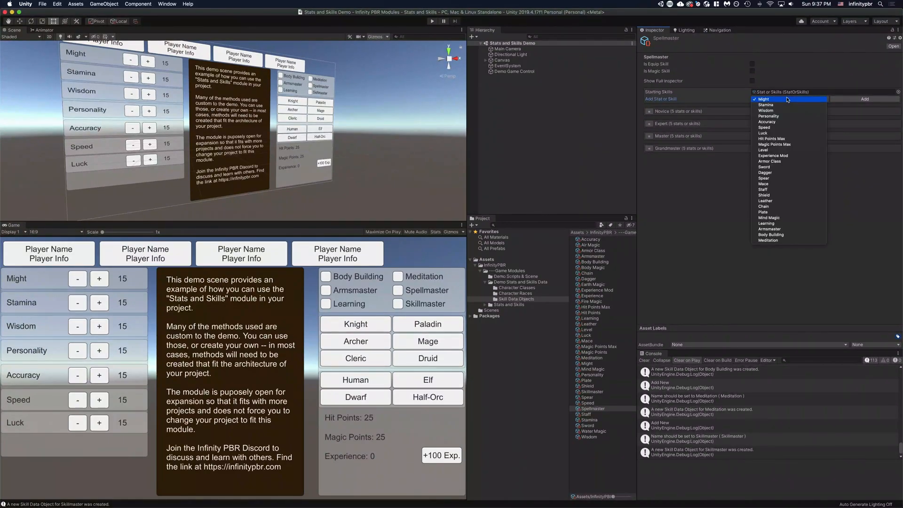
{"action": "left_click", "coordinate": [770, 218]}
{"action": "left_click", "coordinate": [865, 99]}
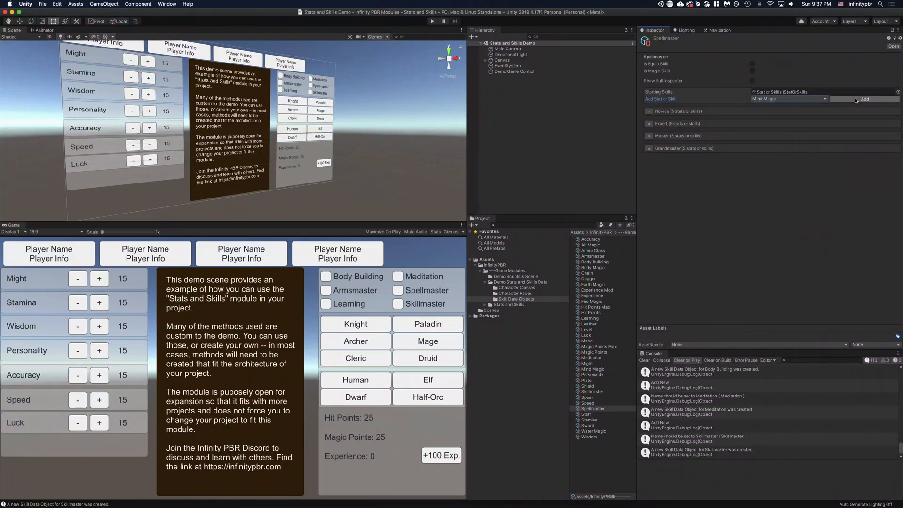
For Spellmaster's Novice level, set the base proficiency to 0.09 for all six magic skills.
{"action": "left_click", "coordinate": [646, 112]}
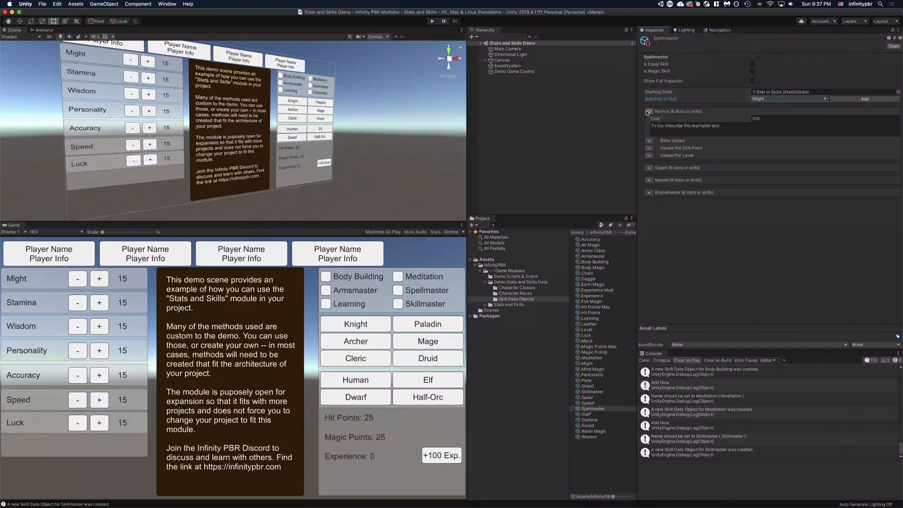
{"action": "left_click", "coordinate": [649, 140]}
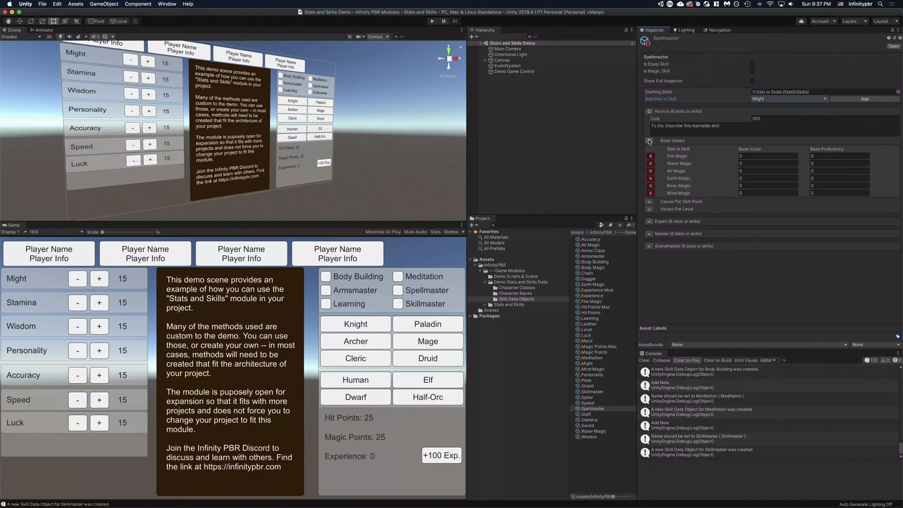
{"action": "left_click", "coordinate": [650, 202]}
{"action": "left_click", "coordinate": [830, 157]}
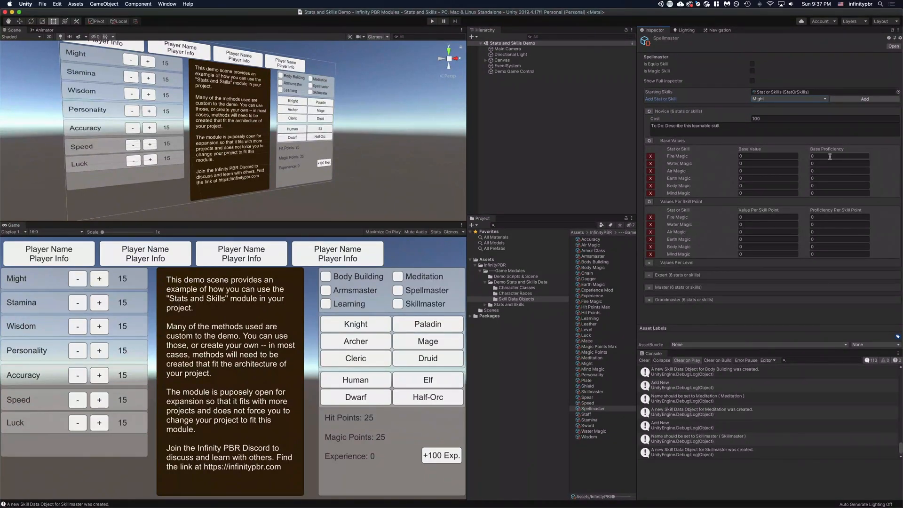
{"action": "type", "text": "0.09"}
{"action": "left_click", "coordinate": [823, 164]}
{"action": "type", "text": "0.09"}
{"action": "left_click", "coordinate": [820, 170]}
{"action": "type", "text": "0.09"}
{"action": "left_click", "coordinate": [823, 178]}
{"action": "type", "text": "0.09"}
{"action": "left_click", "coordinate": [823, 186]}
{"action": "type", "text": "0.09"}
{"action": "left_click", "coordinate": [823, 193]}
{"action": "type", "text": "0.09"}
Set Novice's proficiency per skill point to 0.01 for all six magic skills and collapse the Novice level.
{"action": "left_click", "coordinate": [823, 216]}
{"action": "left_click", "coordinate": [822, 224]}
{"action": "type", "text": "0.01"}
{"action": "left_click", "coordinate": [822, 232]}
{"action": "type", "text": "0.01"}
{"action": "left_click", "coordinate": [822, 239]}
{"action": "type", "text": "0.01"}
{"action": "left_click", "coordinate": [821, 246]}
{"action": "type", "text": "0.01"}
{"action": "left_click", "coordinate": [823, 254]}
{"action": "type", "text": "0.01"}
{"action": "left_click", "coordinate": [729, 155]}
{"action": "left_click", "coordinate": [650, 141]}
{"action": "left_click", "coordinate": [650, 111]}
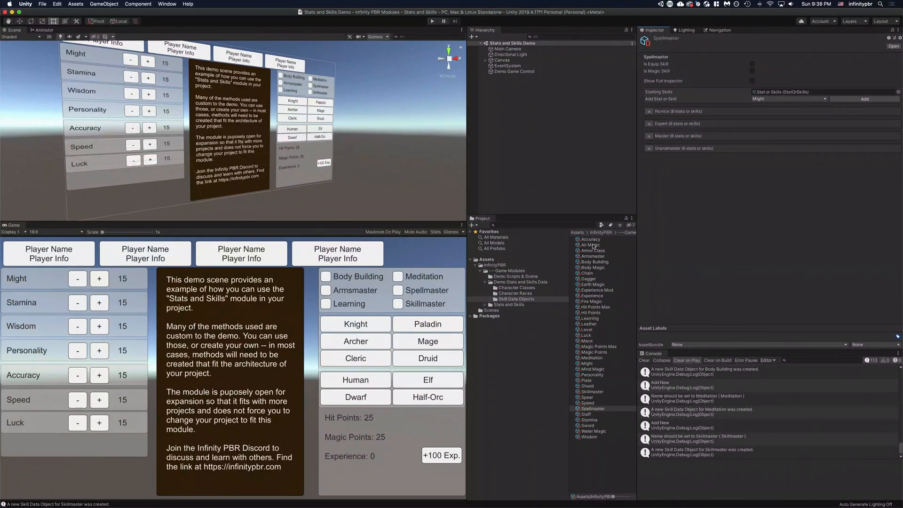
Open the Body Building skill data object and add the Hit Points Max stat to it.
{"action": "left_click", "coordinate": [600, 263]}
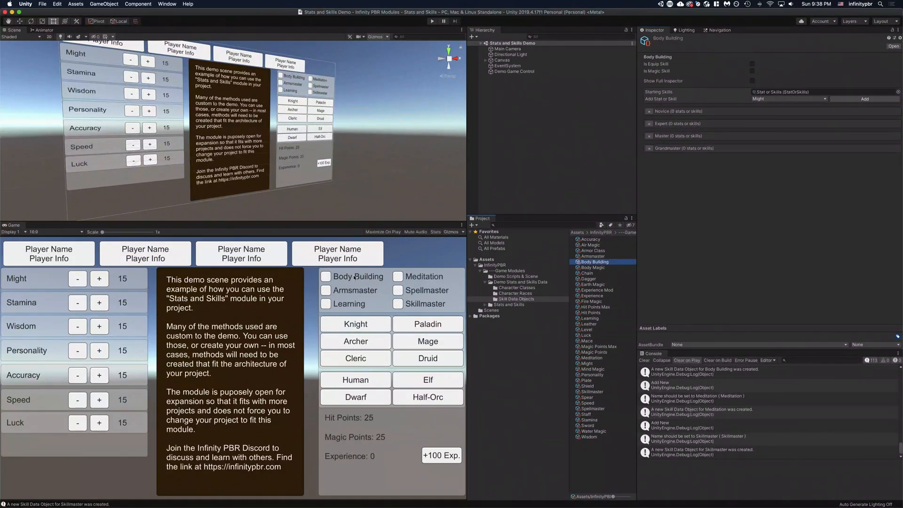
{"action": "left_click", "coordinate": [763, 99]}
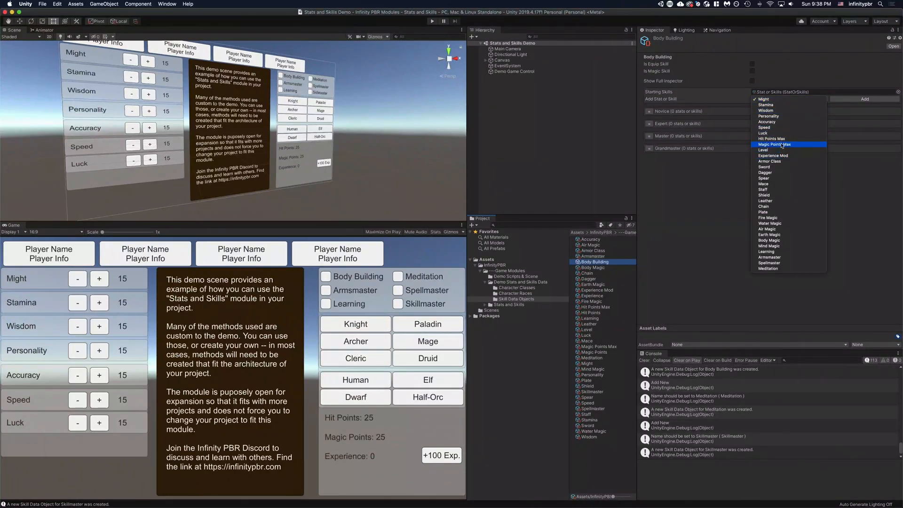
{"action": "left_click", "coordinate": [763, 99]}
{"action": "left_click", "coordinate": [866, 100]}
For Body Building's Novice level, set the base proficiency of Hit Points Max to 0.09 and fill in its proficiency per skill point.
{"action": "left_click", "coordinate": [650, 112]}
{"action": "left_click", "coordinate": [649, 140]}
{"action": "left_click", "coordinate": [649, 164]}
{"action": "left_click", "coordinate": [836, 156]}
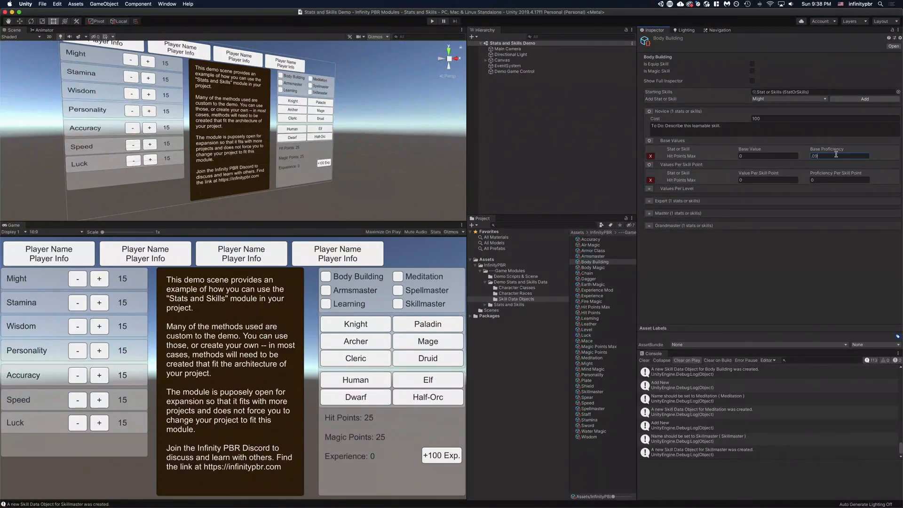
{"action": "left_click", "coordinate": [828, 180]}
Open the Meditation skill data object and add the Magic Points Max stat to it.
{"action": "left_click", "coordinate": [592, 358]}
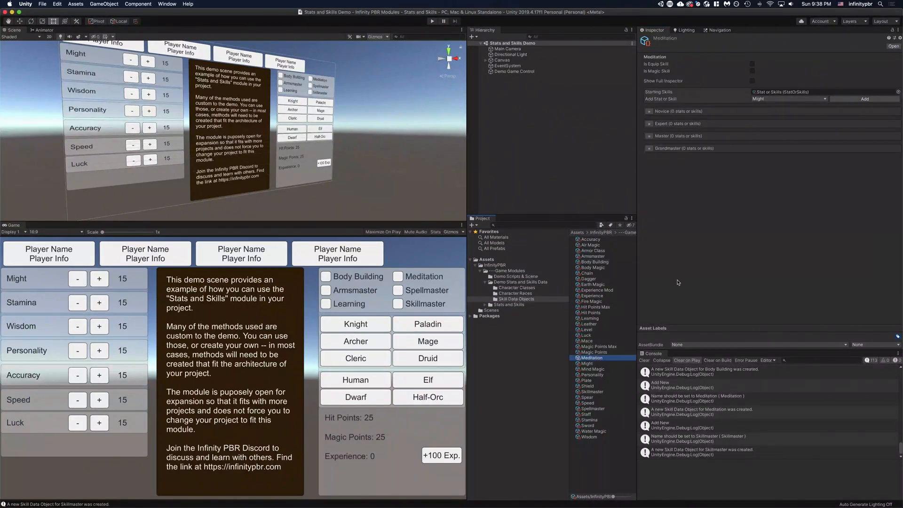
{"action": "left_click", "coordinate": [789, 99]}
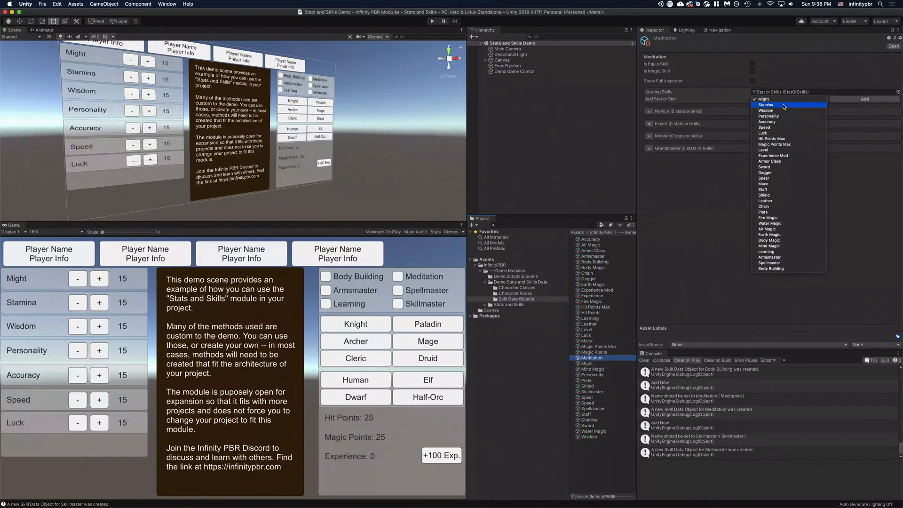
{"action": "left_click", "coordinate": [787, 144]}
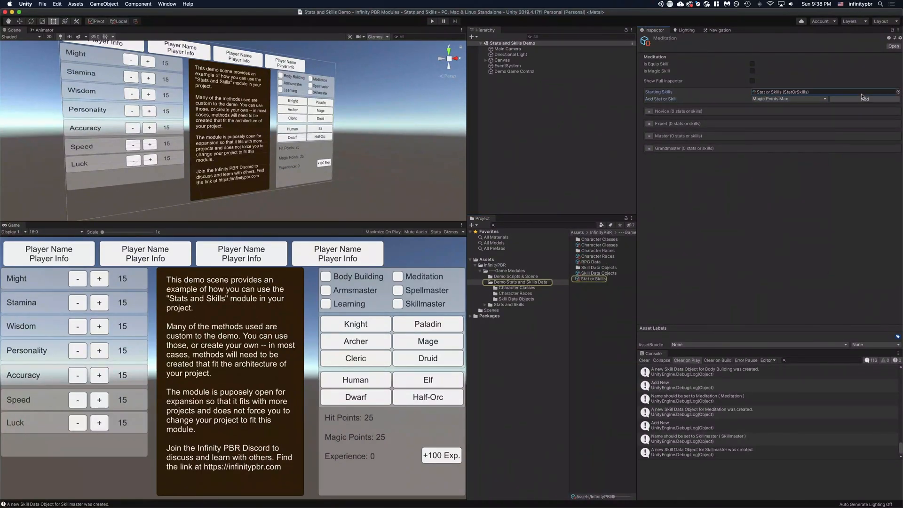
For Meditation's Novice level, set Magic Points Max to a base proficiency of 0.09 and a proficiency per skill point of 0.01.
{"action": "left_click", "coordinate": [650, 112]}
{"action": "left_click", "coordinate": [650, 147]}
{"action": "left_click", "coordinate": [649, 142]}
{"action": "left_click", "coordinate": [820, 156]}
{"action": "left_click", "coordinate": [821, 180]}
{"action": "type", "text": ".01"}
{"action": "left_click", "coordinate": [819, 158]}
{"action": "type", "text": ".09"}
{"action": "key", "text": "Return"}
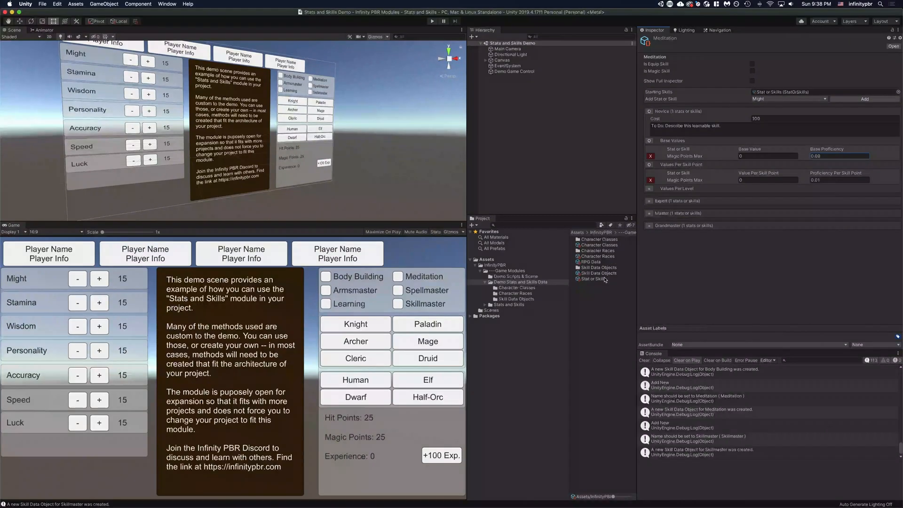
Open the Stat or Skills object and examine which skills affect Learning and Skillmaster, collapsing each entry when done.
{"action": "left_click", "coordinate": [605, 279]}
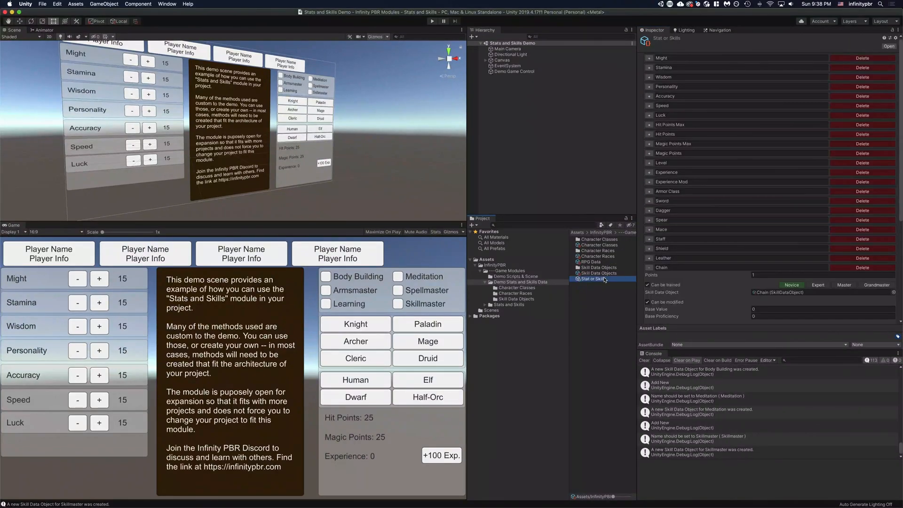
{"action": "left_click", "coordinate": [651, 268]}
{"action": "scroll", "coordinate": [650, 254], "scroll_direction": "down", "scroll_amount": 5}
{"action": "left_click", "coordinate": [649, 249]}
{"action": "scroll", "coordinate": [659, 248], "scroll_direction": "down", "scroll_amount": 5}
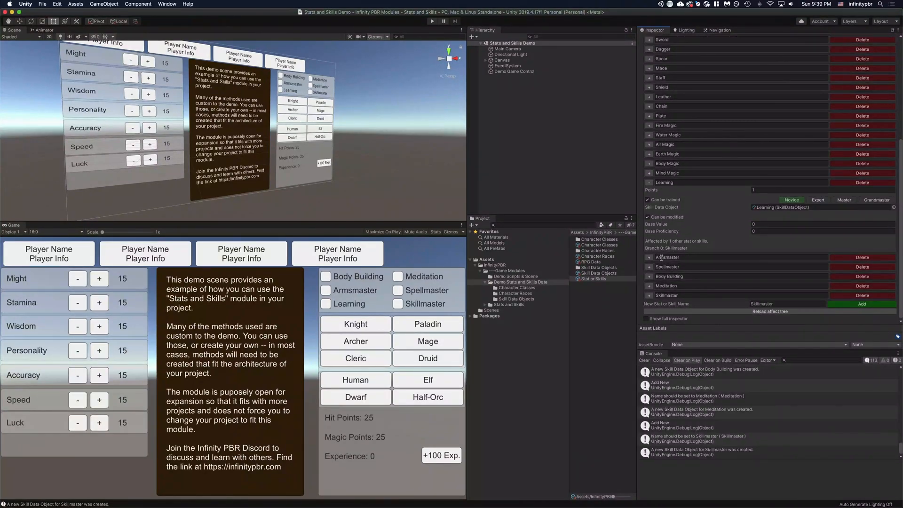
{"action": "left_click", "coordinate": [649, 295]}
{"action": "scroll", "coordinate": [696, 274], "scroll_direction": "down", "scroll_amount": 3}
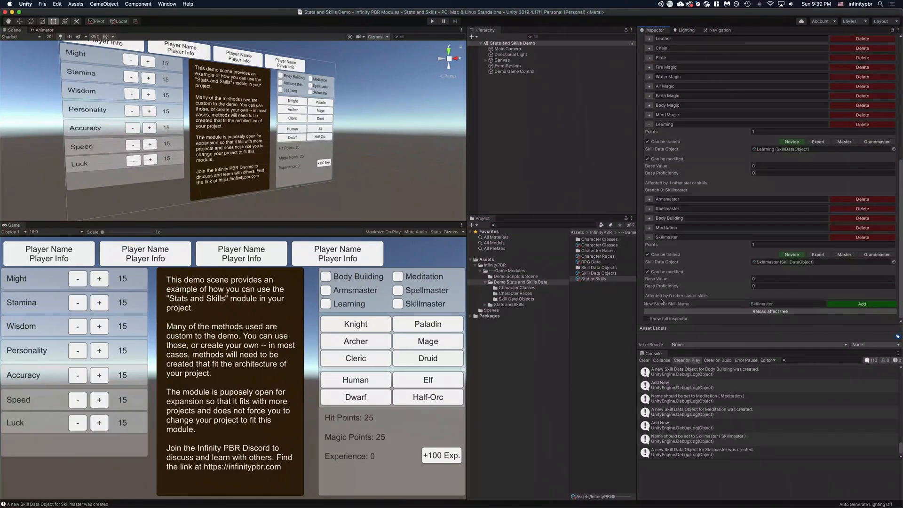
{"action": "left_click", "coordinate": [649, 237]}
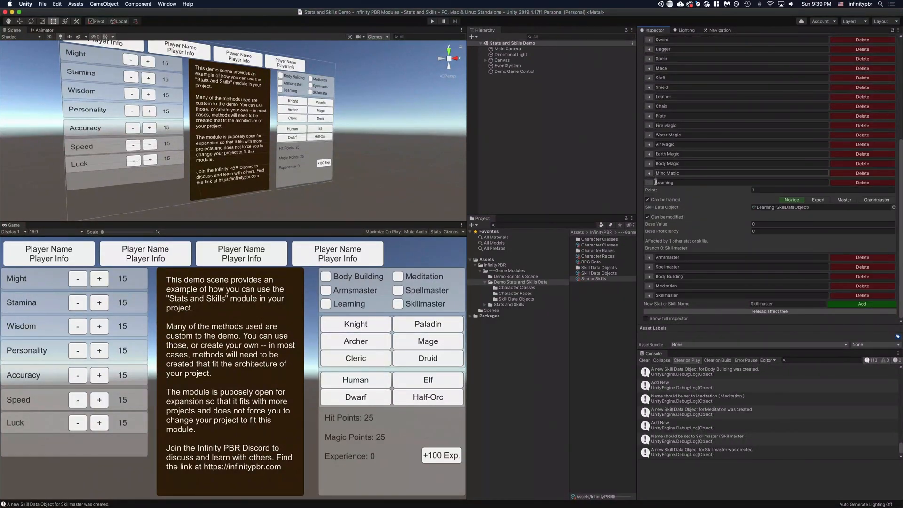
{"action": "left_click", "coordinate": [649, 183]}
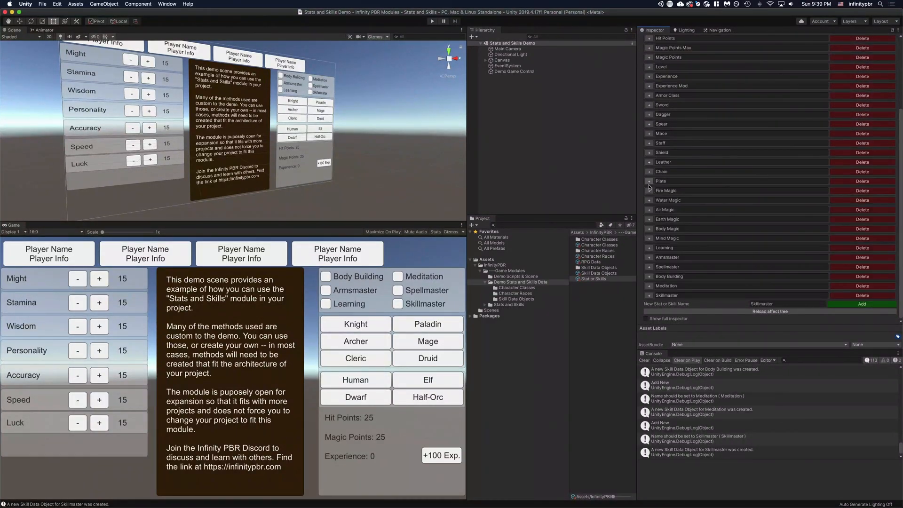
Expand Experience Mod to examine the skills affecting it, and collapse it again.
{"action": "left_click", "coordinate": [649, 86]}
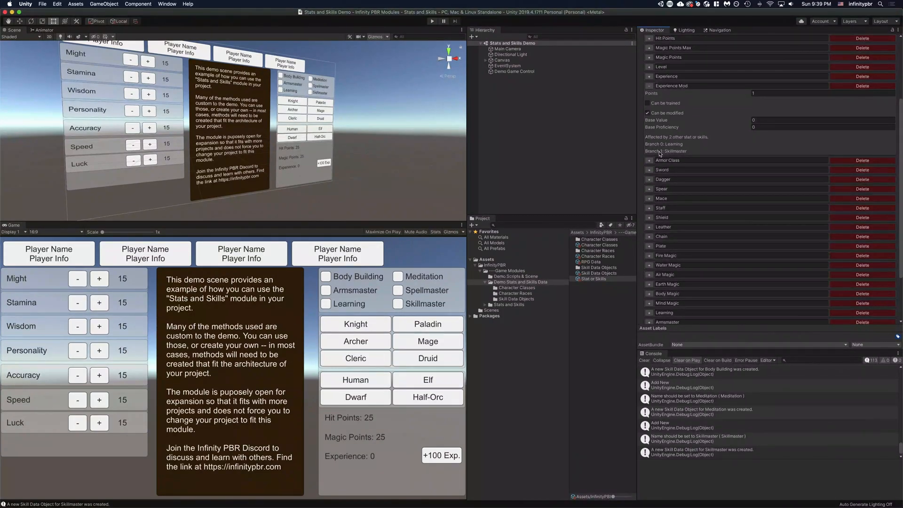
{"action": "left_click", "coordinate": [663, 87]}
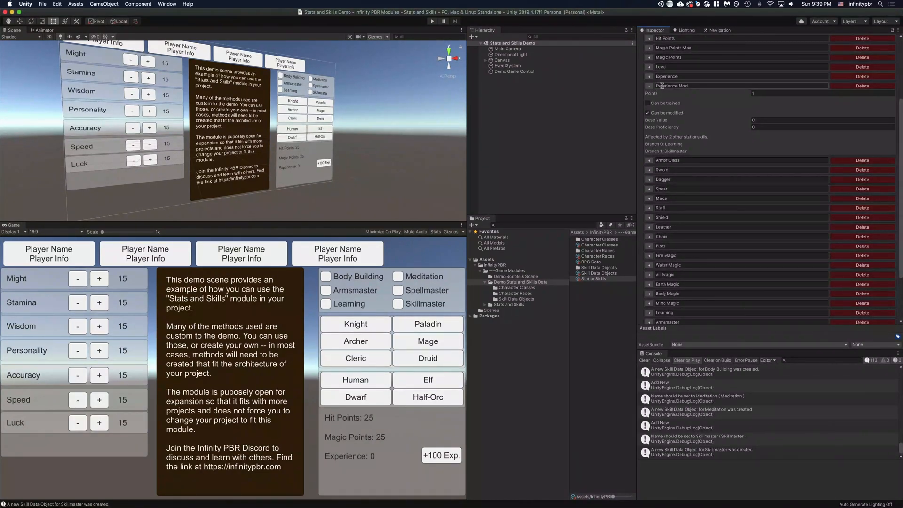
{"action": "left_click_drag", "start_coordinate": [701, 86], "coordinate": [662, 86]}
{"action": "left_click", "coordinate": [649, 86]}
Open the Character Classes object and mark Druid and Mage as base classes.
{"action": "left_click", "coordinate": [601, 245]}
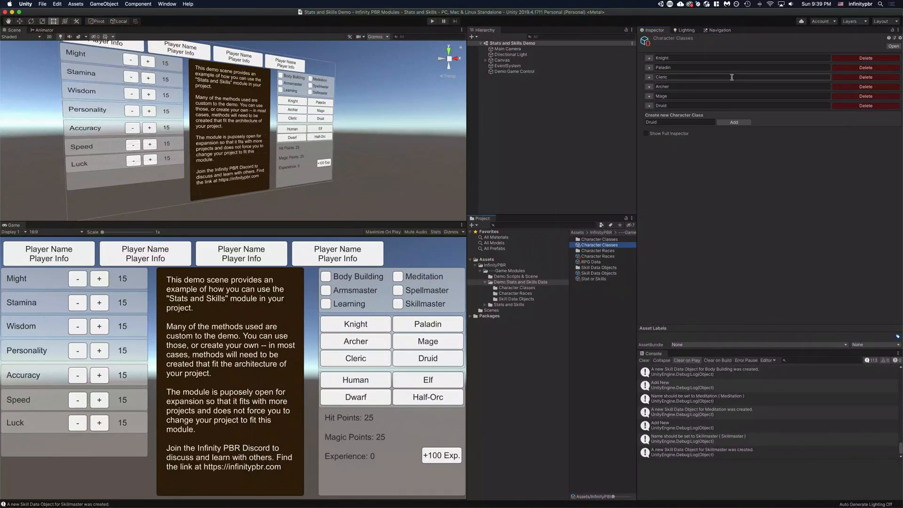
{"action": "left_click", "coordinate": [649, 106]}
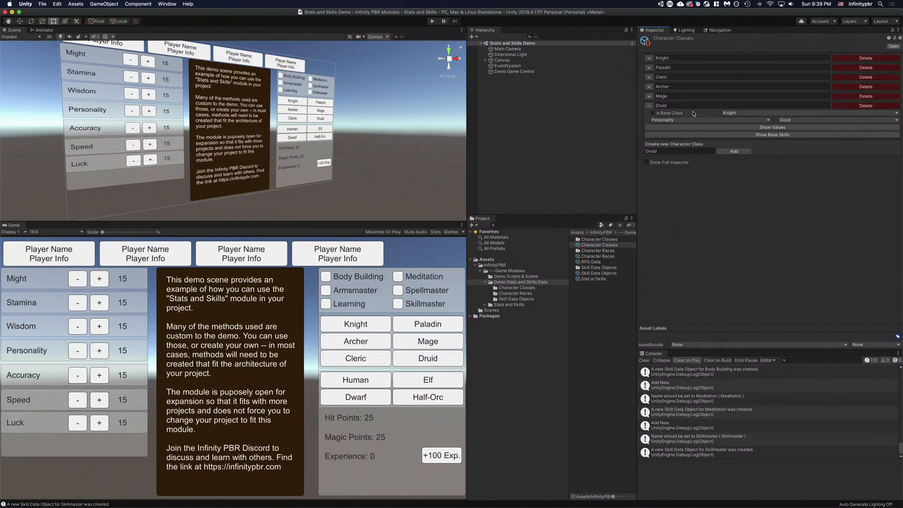
{"action": "left_click", "coordinate": [652, 113]}
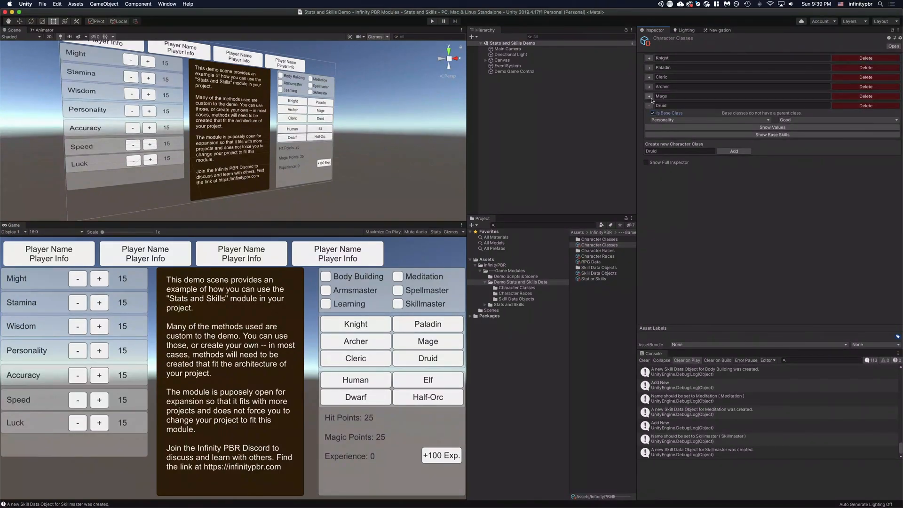
{"action": "left_click", "coordinate": [649, 96]}
{"action": "left_click", "coordinate": [653, 103]}
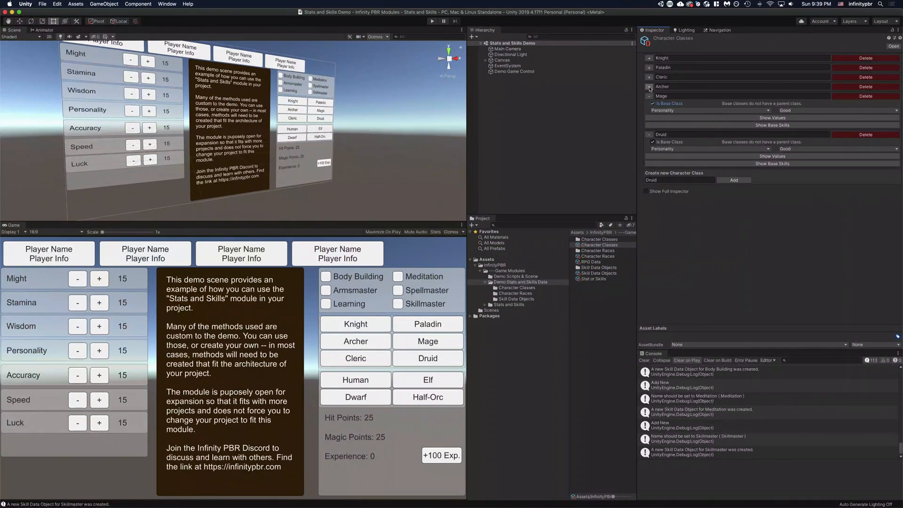
Mark Archer, Cleric, Paladin and Knight as base classes.
{"action": "left_click", "coordinate": [649, 87]}
{"action": "left_click", "coordinate": [653, 94]}
{"action": "left_click", "coordinate": [649, 77]}
{"action": "left_click", "coordinate": [653, 84]}
{"action": "left_click", "coordinate": [649, 68]}
{"action": "left_click", "coordinate": [653, 75]}
{"action": "left_click", "coordinate": [650, 58]}
{"action": "left_click", "coordinate": [653, 66]}
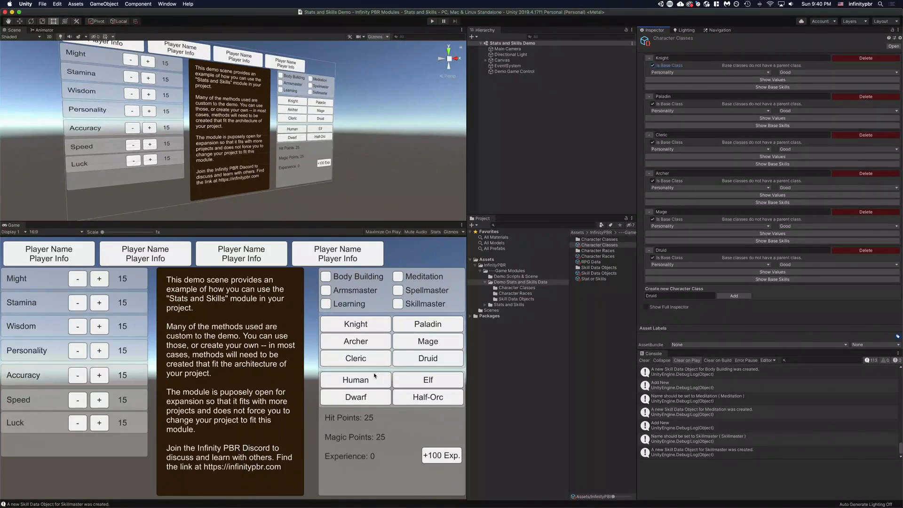
Clear Knight's base class option to examine the available parent classes, and mark it as a base class again.
{"action": "left_click", "coordinate": [653, 66]}
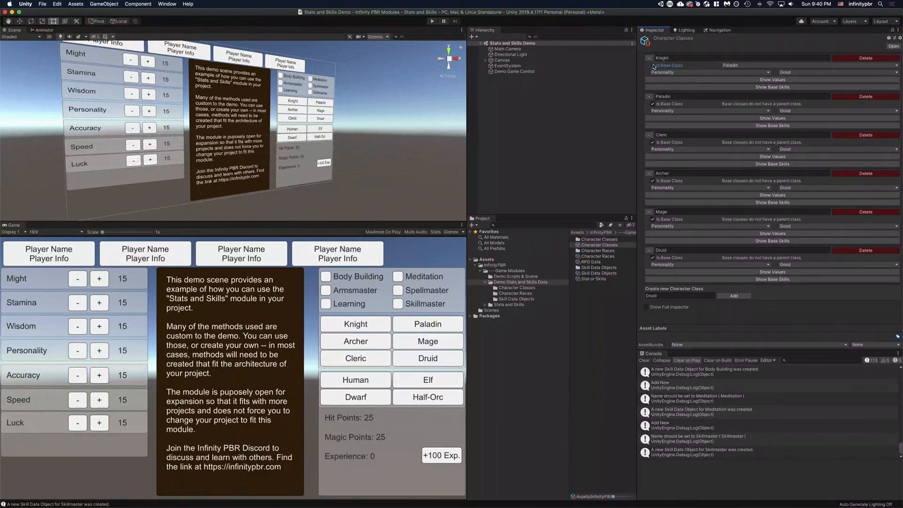
{"action": "left_click", "coordinate": [723, 66]}
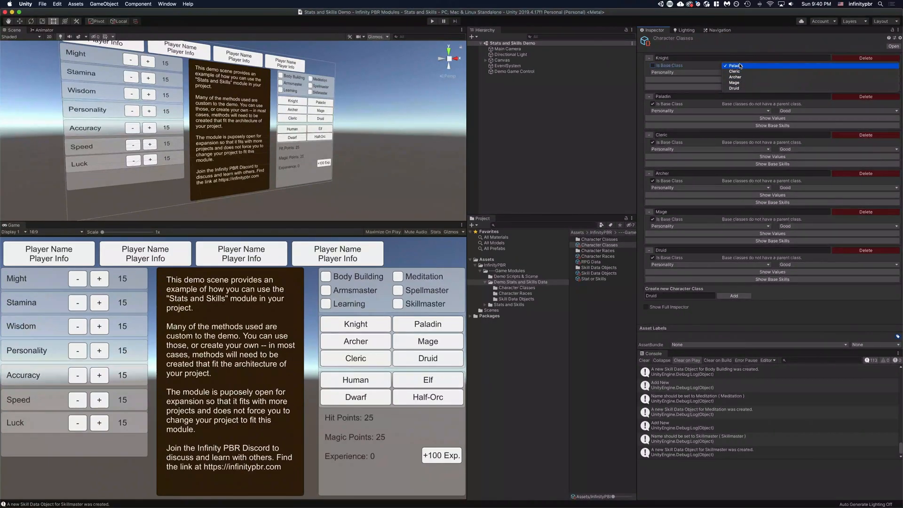
{"action": "left_click", "coordinate": [661, 67]}
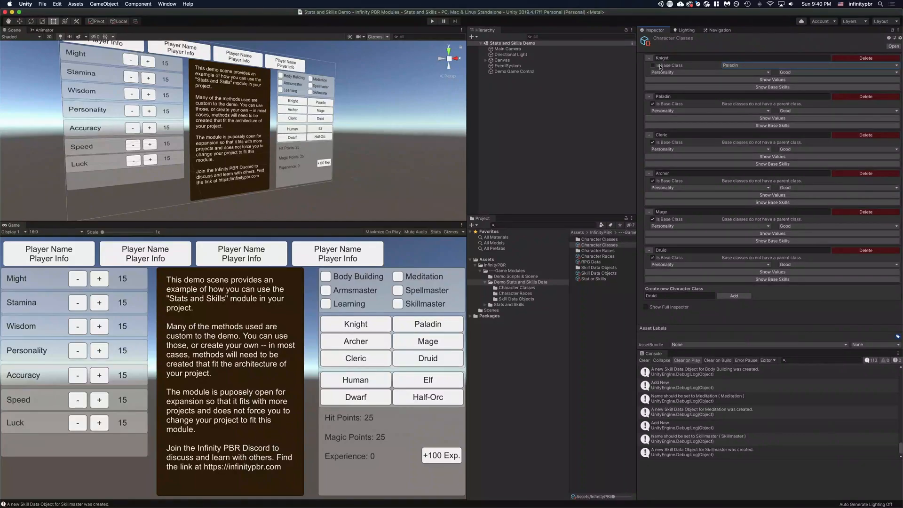
{"action": "left_click", "coordinate": [732, 67]}
{"action": "left_click", "coordinate": [736, 66]}
{"action": "left_click", "coordinate": [730, 66]}
{"action": "left_click", "coordinate": [667, 63]}
{"action": "left_click", "coordinate": [667, 64]}
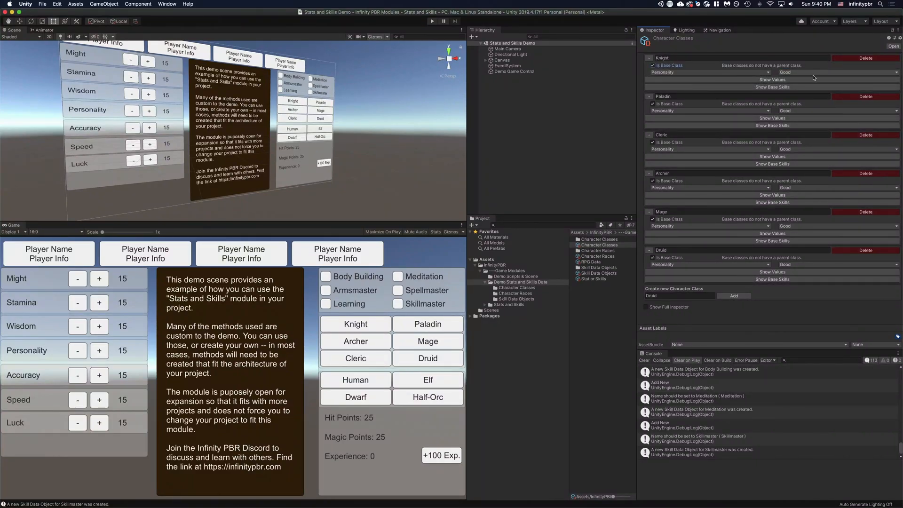
Examine the choices for Knight's Personality and Good settings, keeping both selections.
{"action": "left_click", "coordinate": [682, 73]}
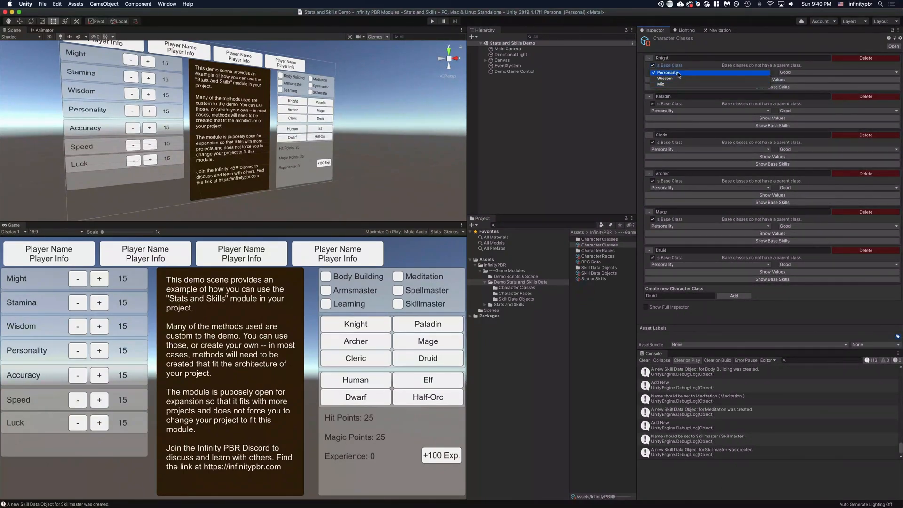
{"action": "left_click", "coordinate": [679, 74]}
{"action": "left_click", "coordinate": [794, 73]}
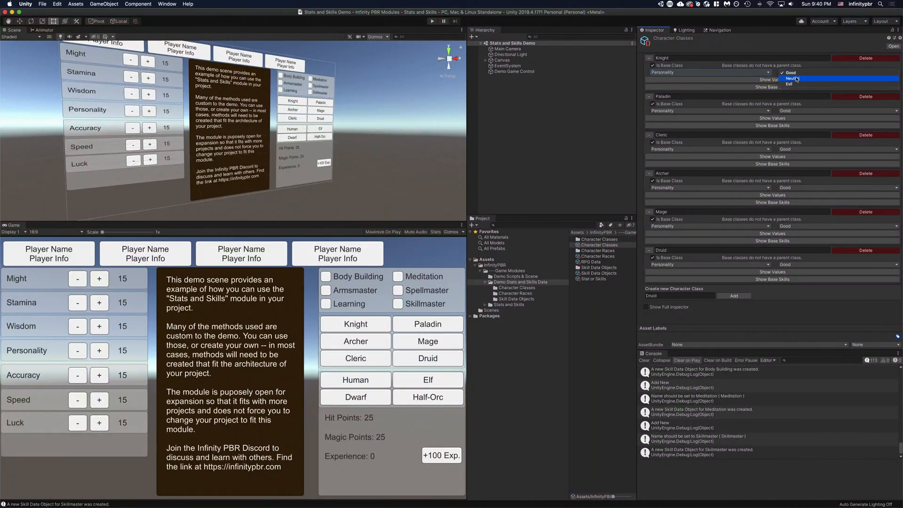
{"action": "left_click", "coordinate": [795, 64]}
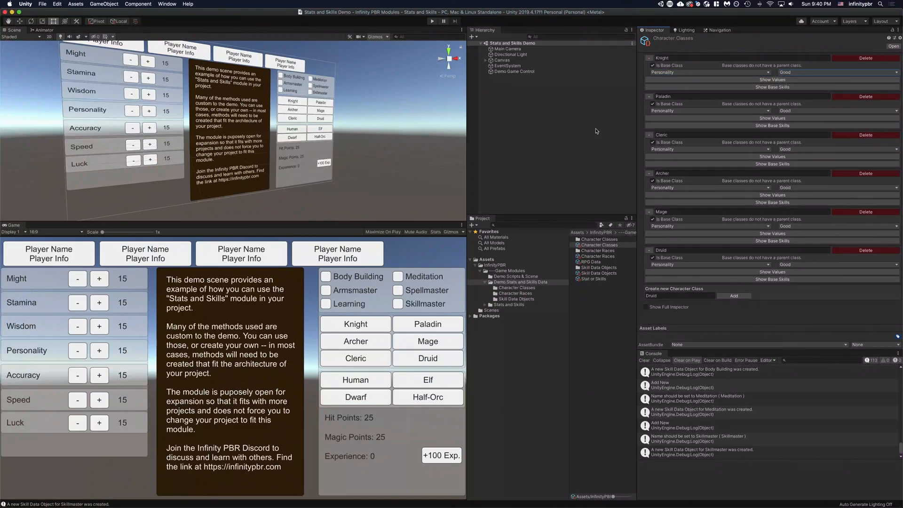
Add Sword and Leather to the Knight's base skills.
{"action": "left_click", "coordinate": [716, 88]}
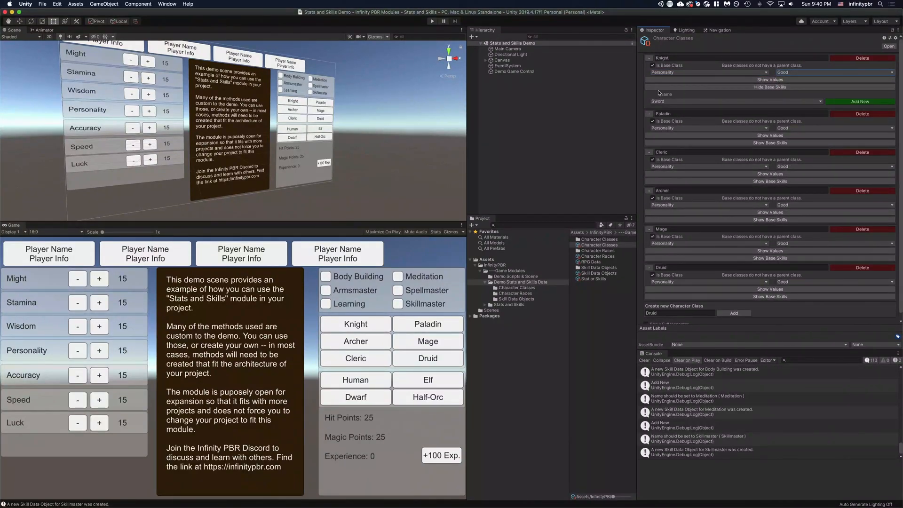
{"action": "left_click", "coordinate": [669, 102]}
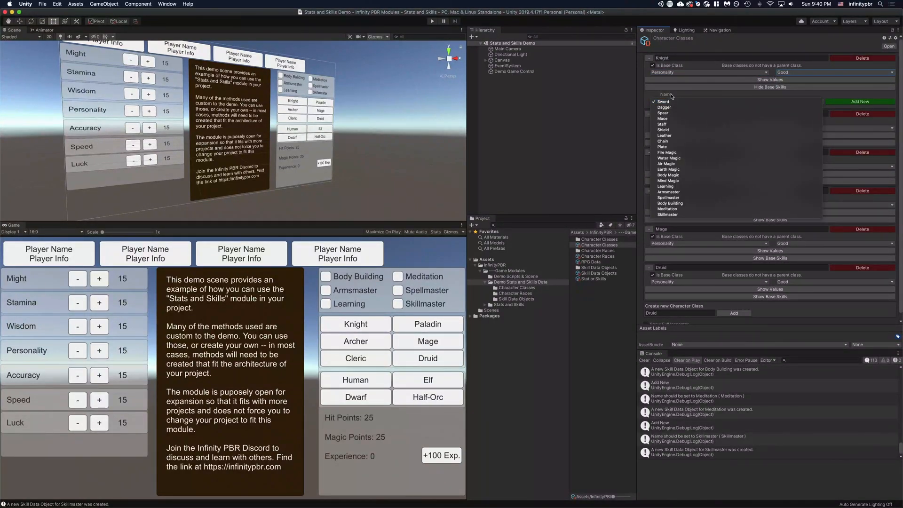
{"action": "left_click", "coordinate": [674, 94]}
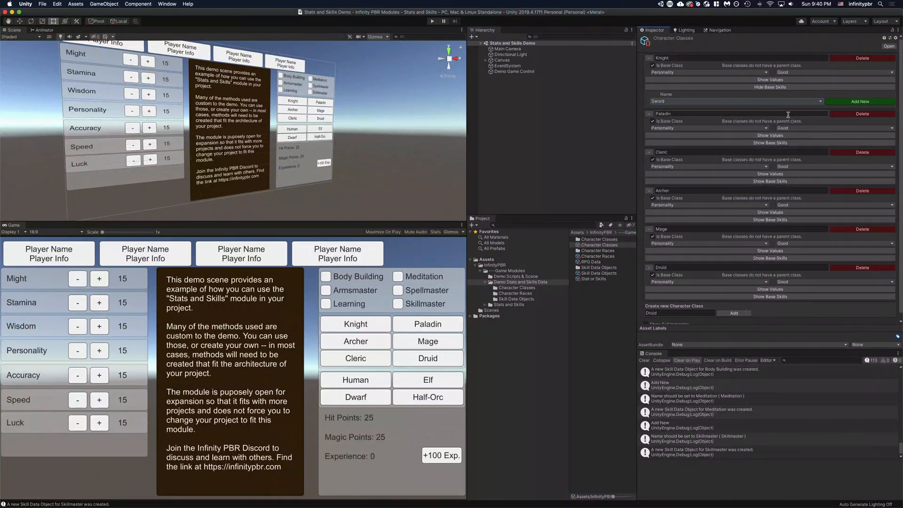
{"action": "left_click", "coordinate": [832, 101]}
{"action": "left_click", "coordinate": [707, 109]}
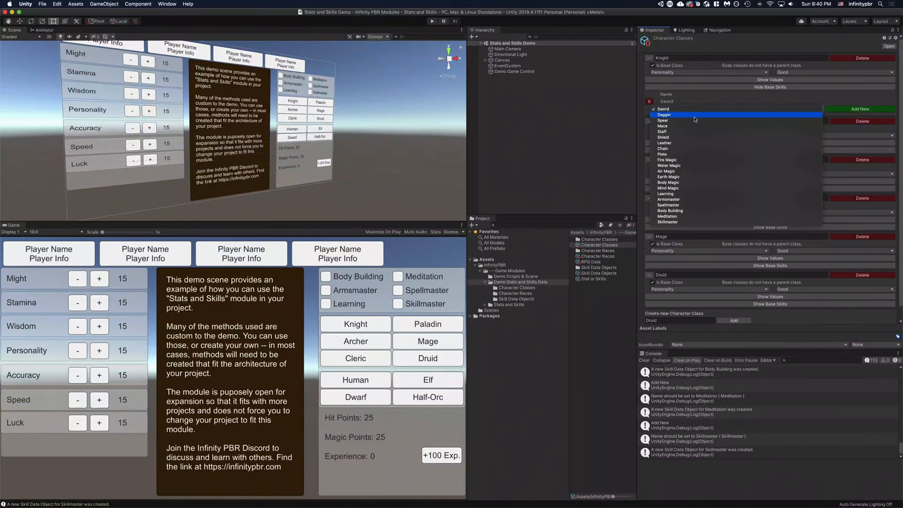
{"action": "left_click", "coordinate": [665, 143]}
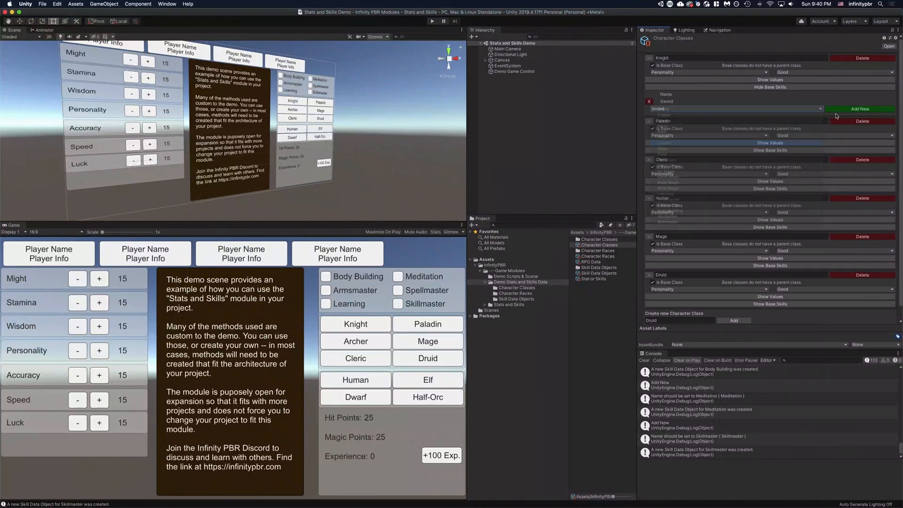
{"action": "left_click", "coordinate": [860, 108]}
Add Chain and Body Building to the Knight's base skills and collapse the skill list.
{"action": "left_click", "coordinate": [683, 115]}
{"action": "left_click", "coordinate": [663, 122]}
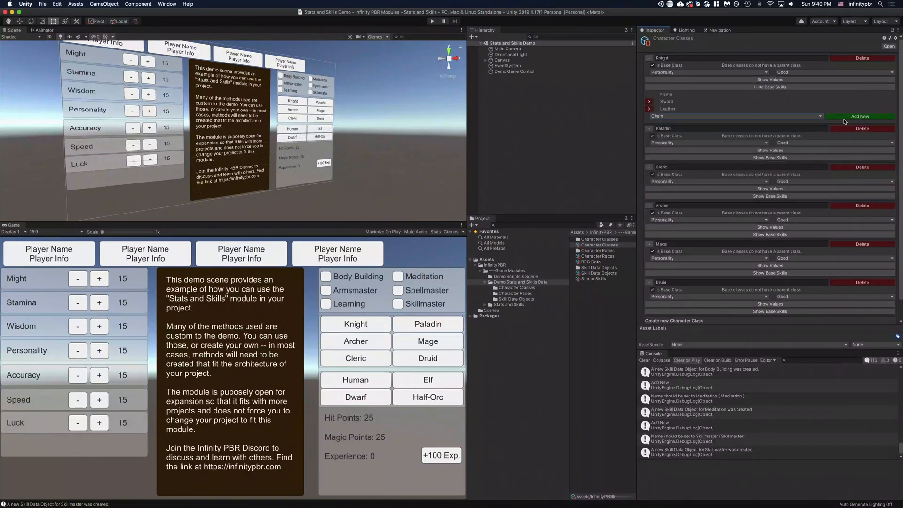
{"action": "left_click", "coordinate": [860, 116]}
{"action": "left_click", "coordinate": [665, 124]}
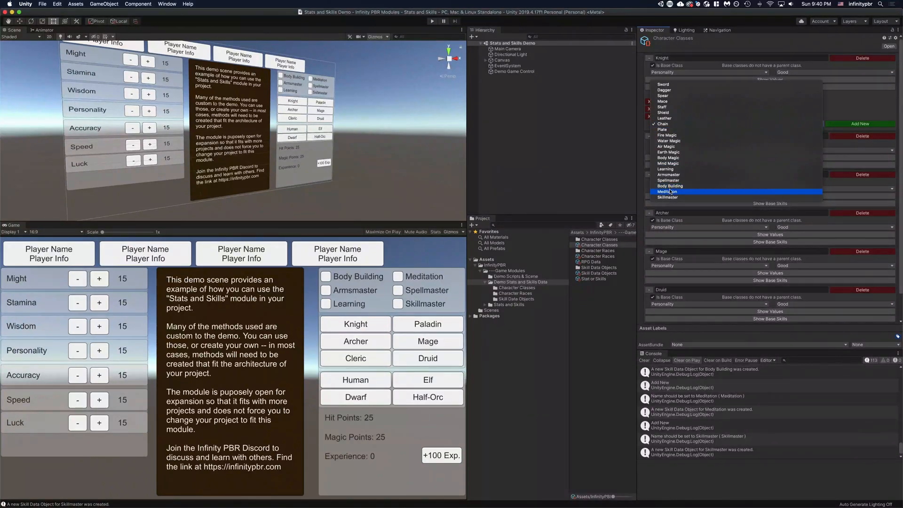
{"action": "left_click", "coordinate": [668, 186]}
{"action": "left_click", "coordinate": [838, 125]}
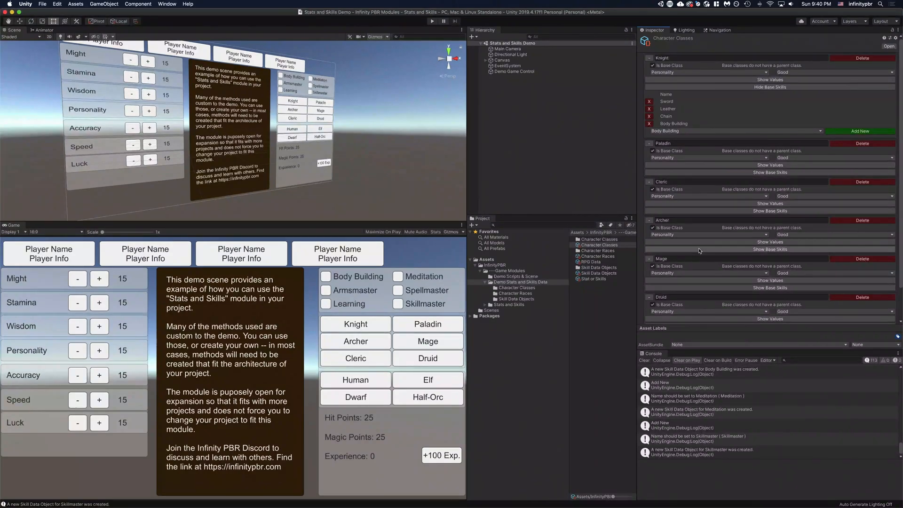
{"action": "left_click", "coordinate": [712, 87]}
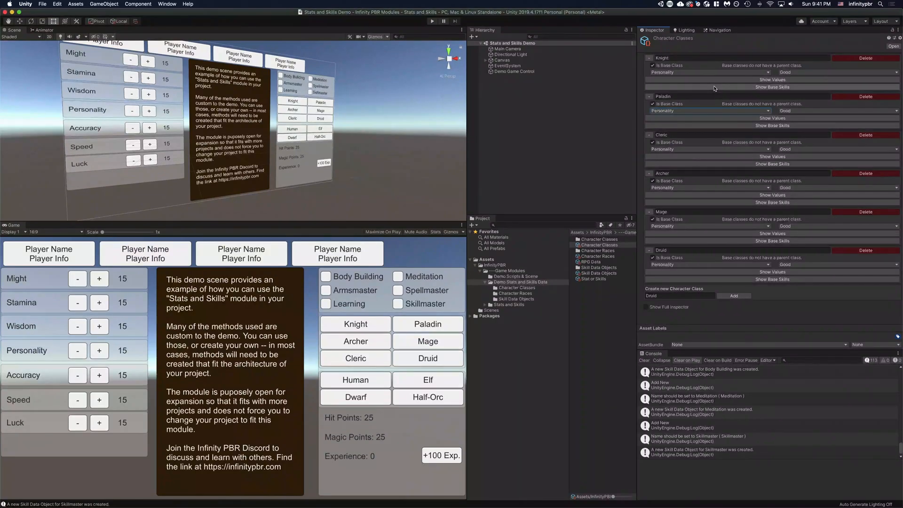
Show the Knight's values and examine the base value and base proficiency entries for its stats and skills.
{"action": "left_click", "coordinate": [711, 80]}
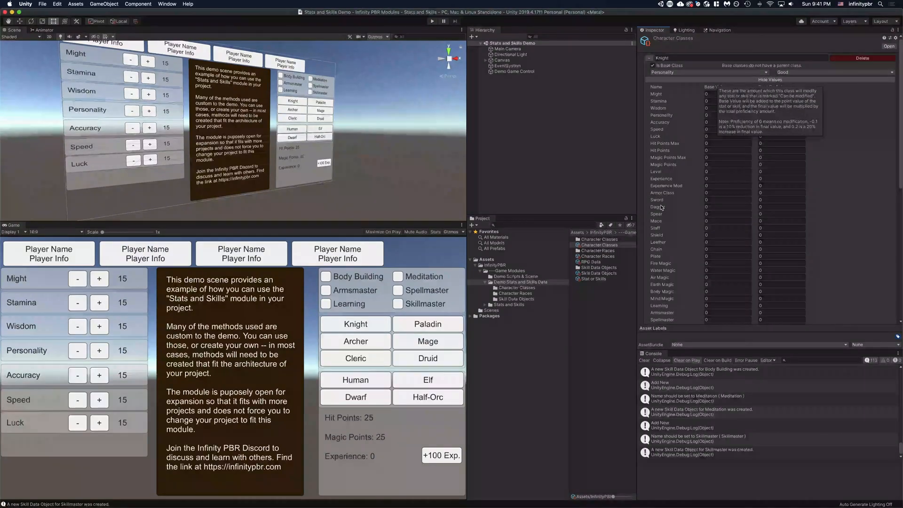
{"action": "scroll", "coordinate": [670, 128], "scroll_direction": "down", "scroll_amount": 10}
{"action": "scroll", "coordinate": [672, 136], "scroll_direction": "up", "scroll_amount": 5}
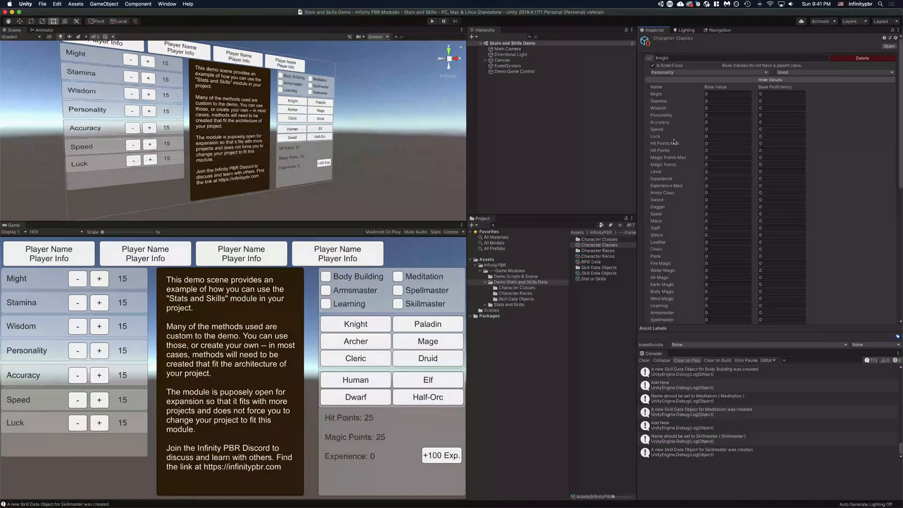
{"action": "scroll", "coordinate": [677, 151], "scroll_direction": "up", "scroll_amount": 2}
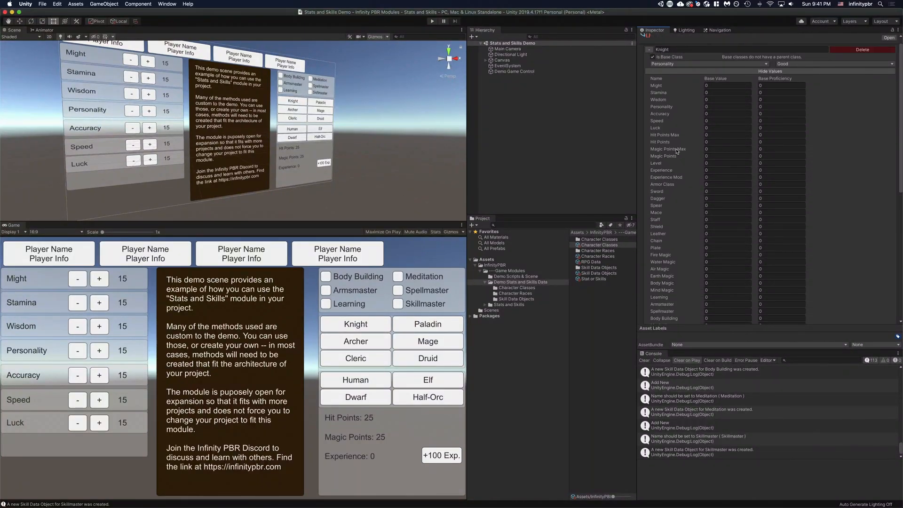
{"action": "scroll", "coordinate": [677, 151], "scroll_direction": "down", "scroll_amount": 1}
{"action": "left_click", "coordinate": [778, 66]}
{"action": "scroll", "coordinate": [676, 57], "scroll_direction": "up", "scroll_amount": 2}
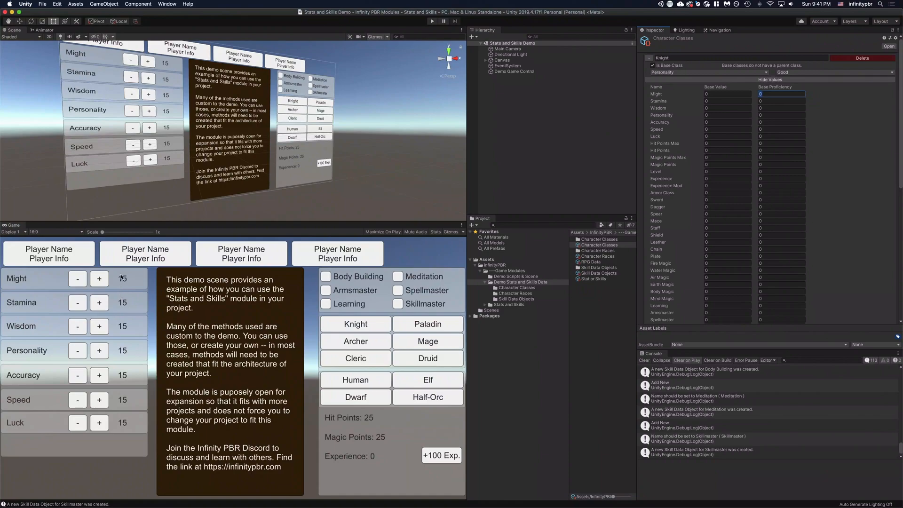
Set the Knight's Hit Points Max base value to 20 and collapse the Knight class.
{"action": "left_click", "coordinate": [776, 93]}
{"action": "left_click", "coordinate": [780, 142]}
{"action": "left_click", "coordinate": [713, 144]}
{"action": "type", "text": "20"}
{"action": "left_click", "coordinate": [713, 164]}
{"action": "left_click", "coordinate": [650, 59]}
Set Archer's Magic Points Max base value to 10, Mage's Wisdom proficiency to 0.2 and Druid's Wisdom proficiency to 0.1.
{"action": "left_click", "coordinate": [752, 89]}
{"action": "left_click", "coordinate": [721, 181]}
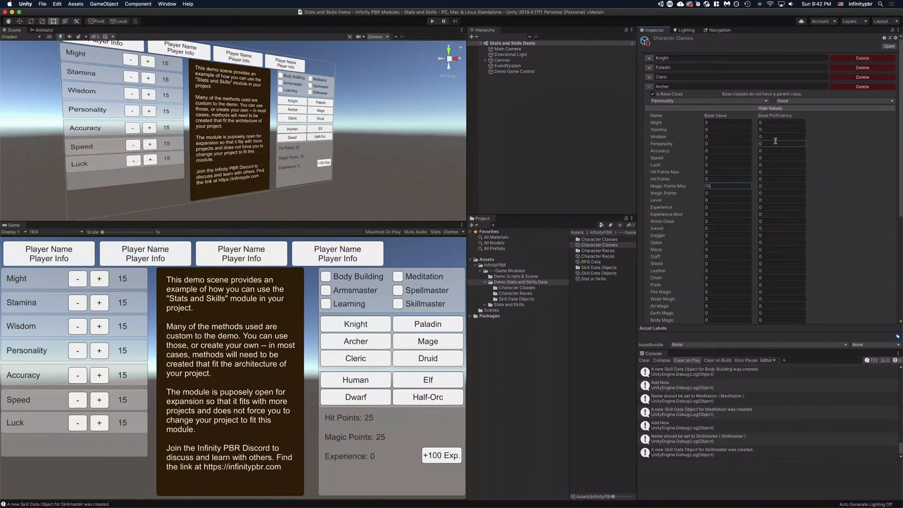
{"action": "left_click", "coordinate": [715, 174]}
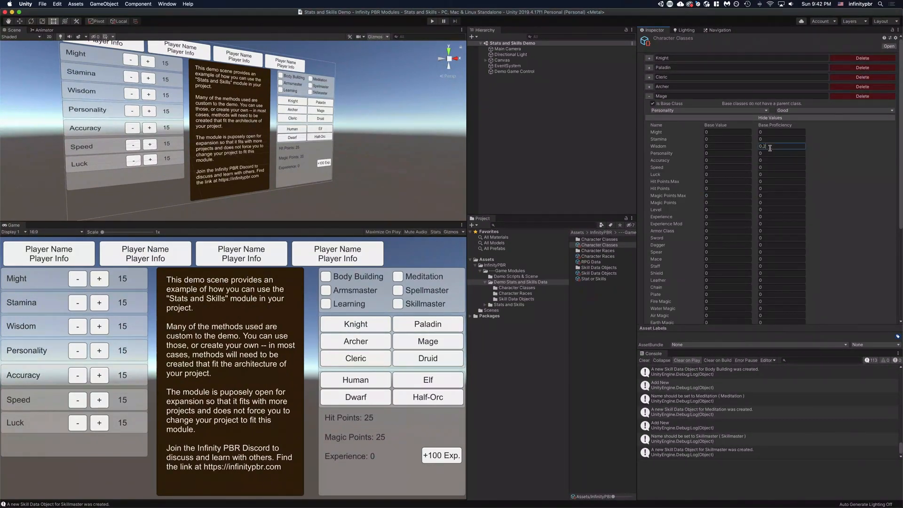
{"action": "left_click", "coordinate": [713, 183]}
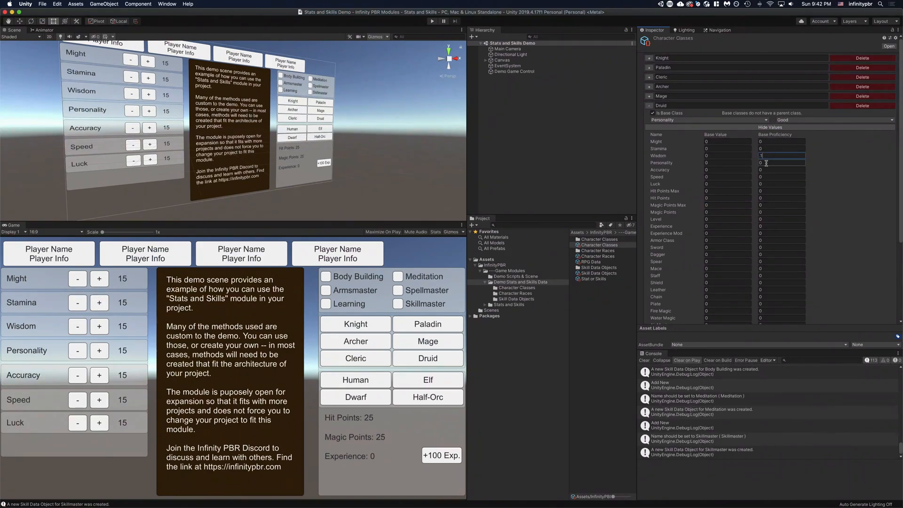
{"action": "left_click", "coordinate": [716, 206]}
{"action": "left_click", "coordinate": [649, 106]}
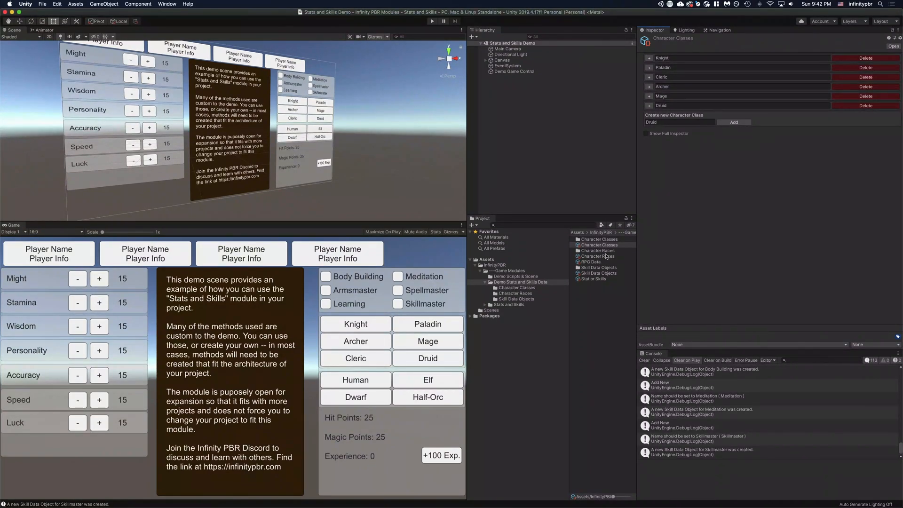
Open the Character Races object and expand the Dwarf race's values, colors and names.
{"action": "left_click", "coordinate": [607, 256]}
{"action": "left_click", "coordinate": [649, 87]}
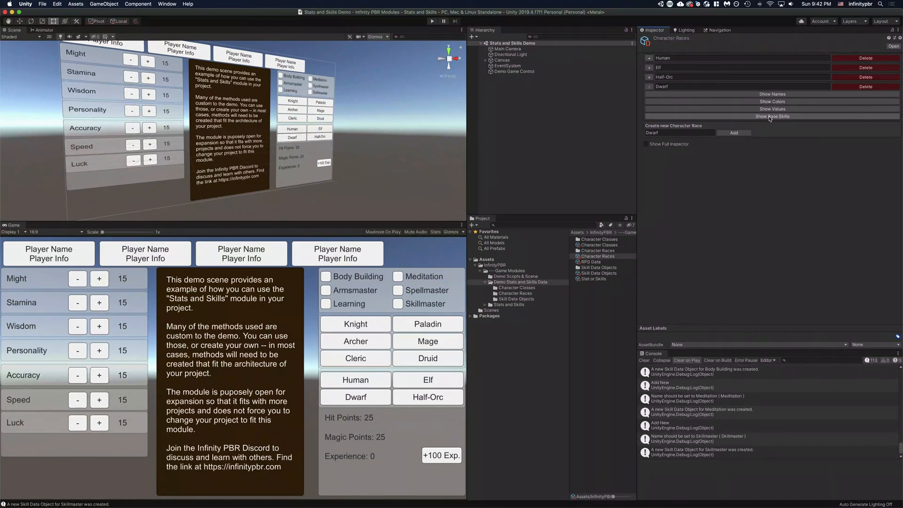
{"action": "left_click", "coordinate": [747, 109]}
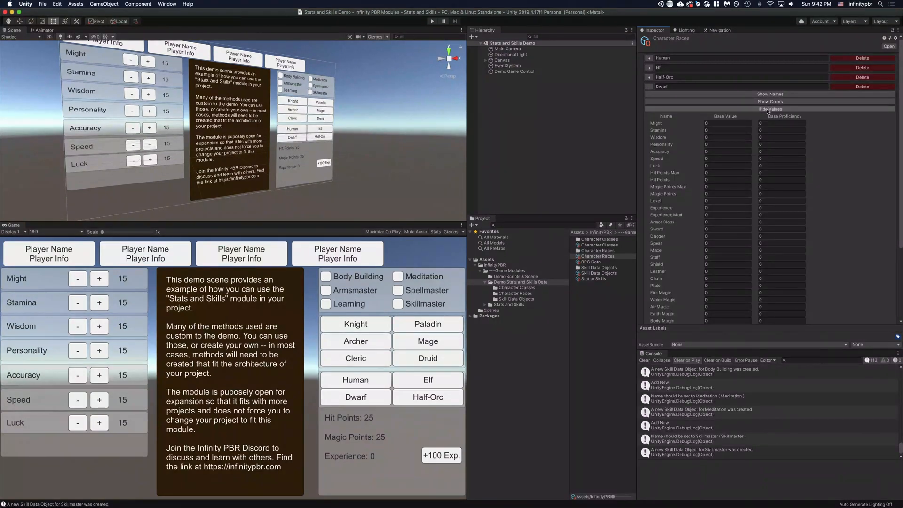
{"action": "left_click", "coordinate": [746, 102]}
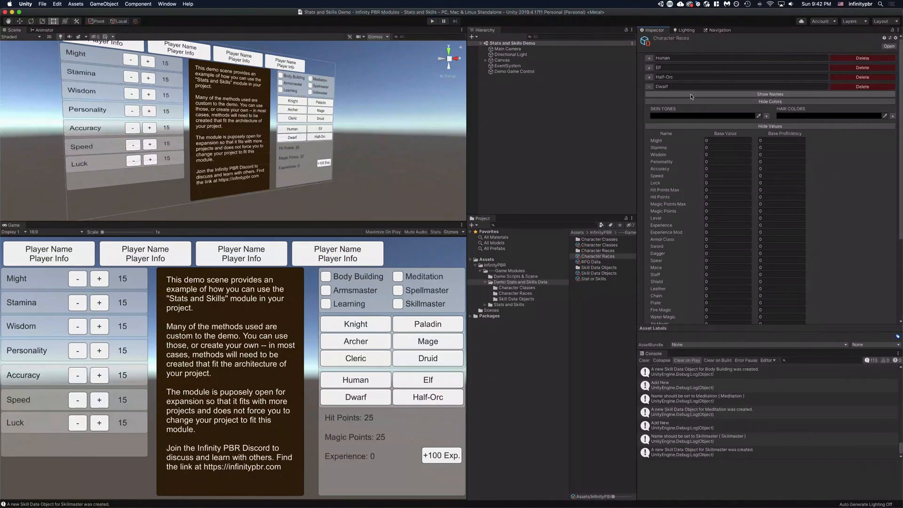
{"action": "left_click", "coordinate": [690, 94]}
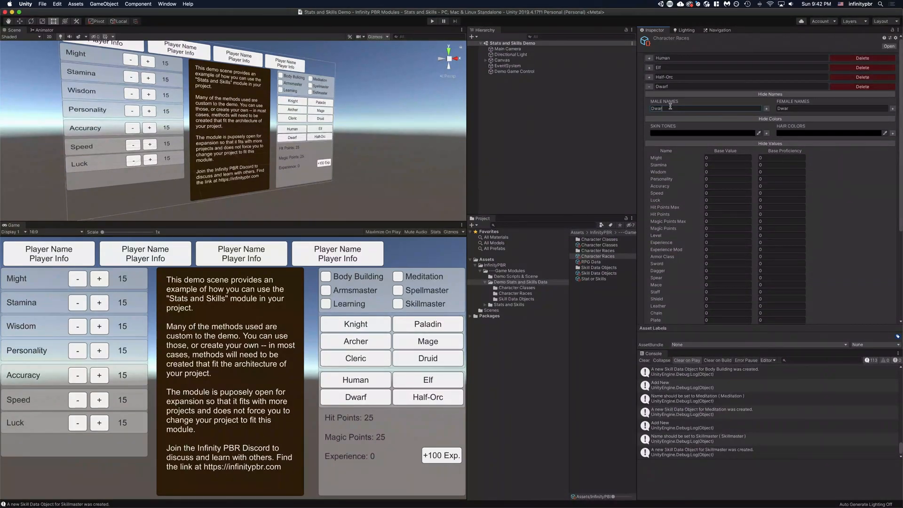
Add Dwarf Male 1 and Dwarf Male 2 to the Dwarf's male names and collapse the names.
{"action": "type", "text": "Male 2"}
{"action": "left_click", "coordinate": [766, 109]}
{"action": "left_click", "coordinate": [697, 109]}
{"action": "left_click", "coordinate": [697, 109]}
{"action": "key", "text": "BackSpace"}
{"action": "type", "text": "2"}
{"action": "left_click", "coordinate": [767, 108]}
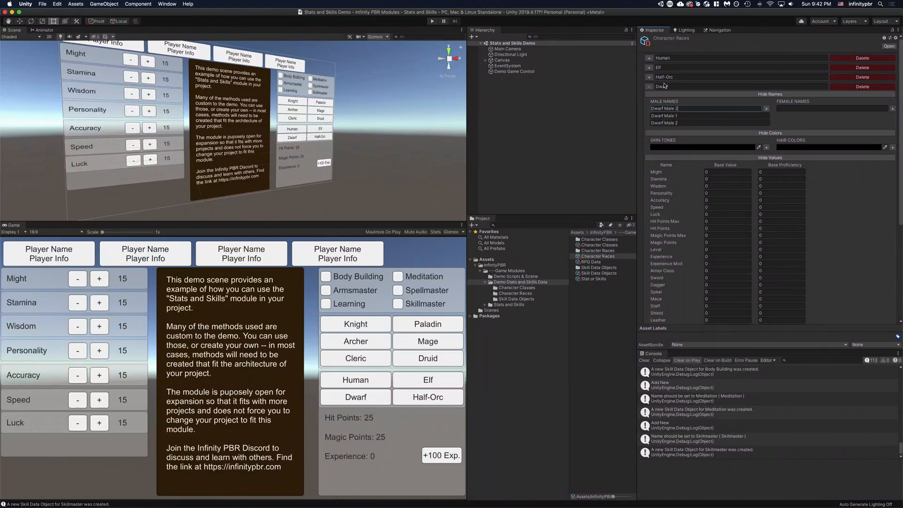
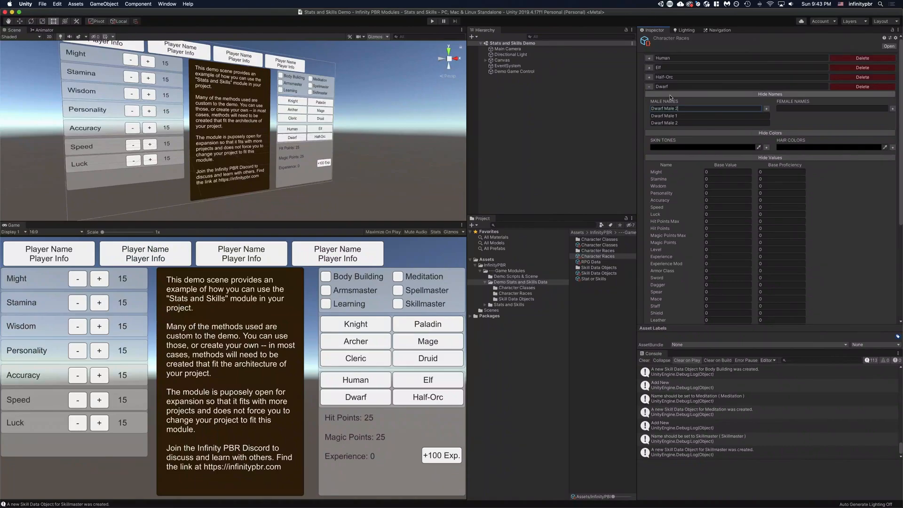
{"action": "left_click", "coordinate": [669, 94]}
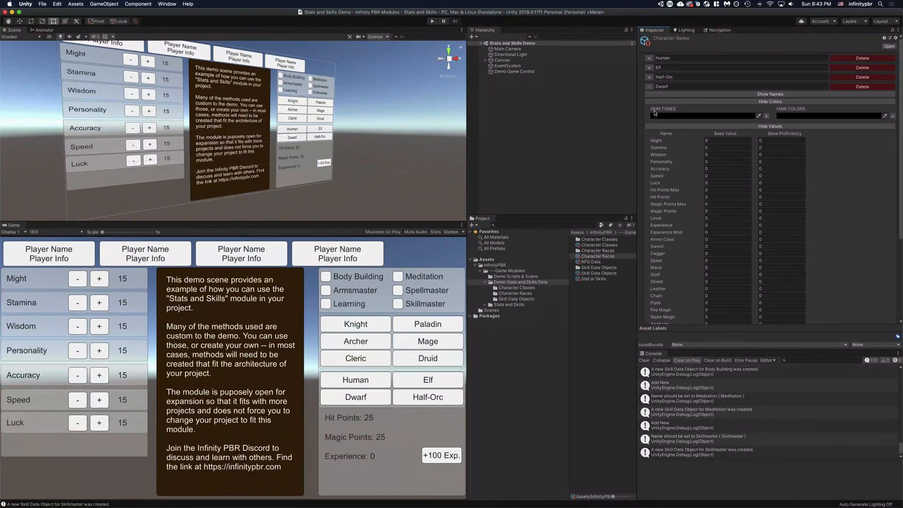
Add two skin tones to the Dwarf race and recolor both in shades of orange-brown.
{"action": "left_click", "coordinate": [766, 117]}
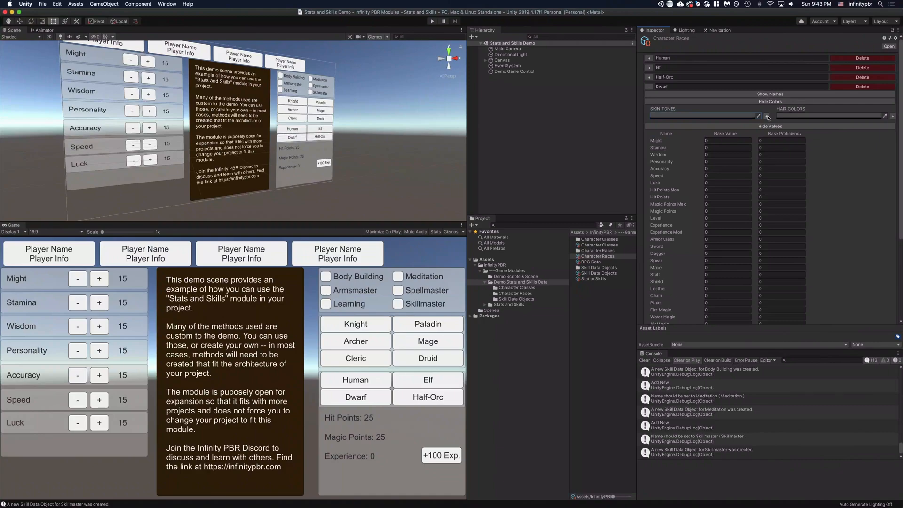
{"action": "left_click", "coordinate": [767, 117]}
{"action": "left_click", "coordinate": [768, 117]}
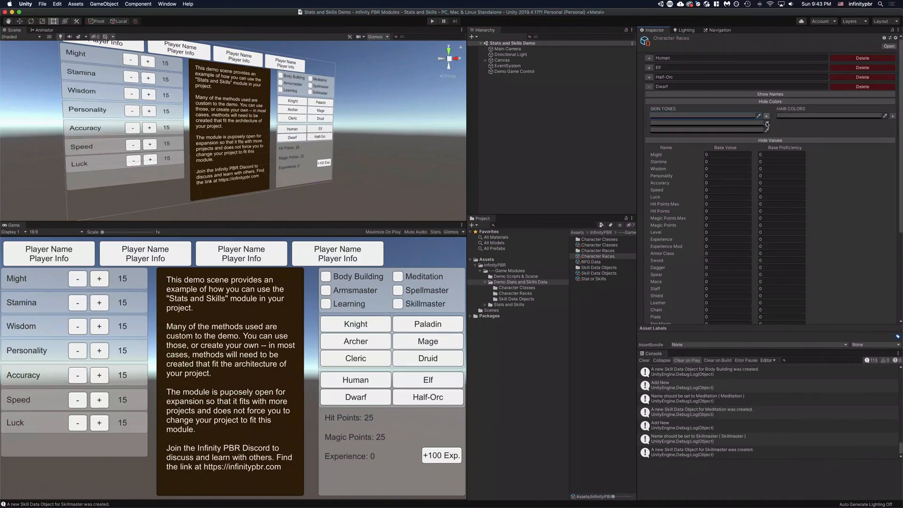
{"action": "left_click", "coordinate": [727, 127]}
{"action": "left_click", "coordinate": [829, 108]}
{"action": "left_click", "coordinate": [861, 119]}
{"action": "left_click", "coordinate": [750, 130]}
{"action": "left_click", "coordinate": [810, 120]}
{"action": "left_click", "coordinate": [830, 108]}
{"action": "left_click", "coordinate": [865, 137]}
Set the color for new Dwarf skin tones to orange and add three more skin tones with it.
{"action": "left_click", "coordinate": [749, 116]}
{"action": "left_click", "coordinate": [810, 117]}
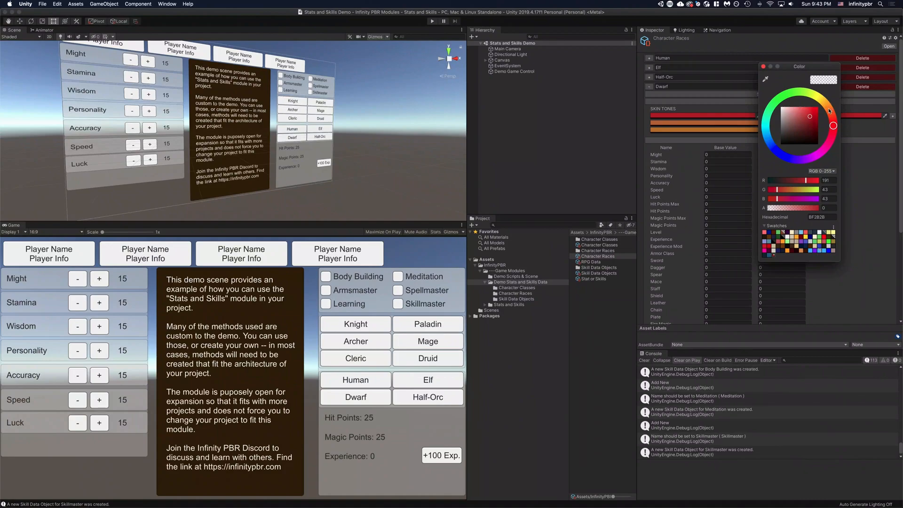
{"action": "left_click", "coordinate": [829, 109]}
{"action": "left_click", "coordinate": [763, 66]}
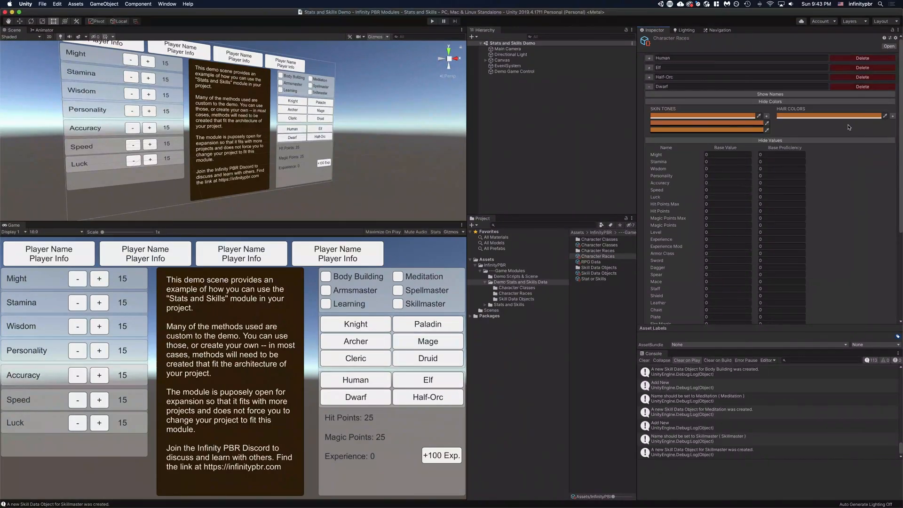
{"action": "left_click", "coordinate": [766, 117]}
{"action": "left_click", "coordinate": [767, 117]}
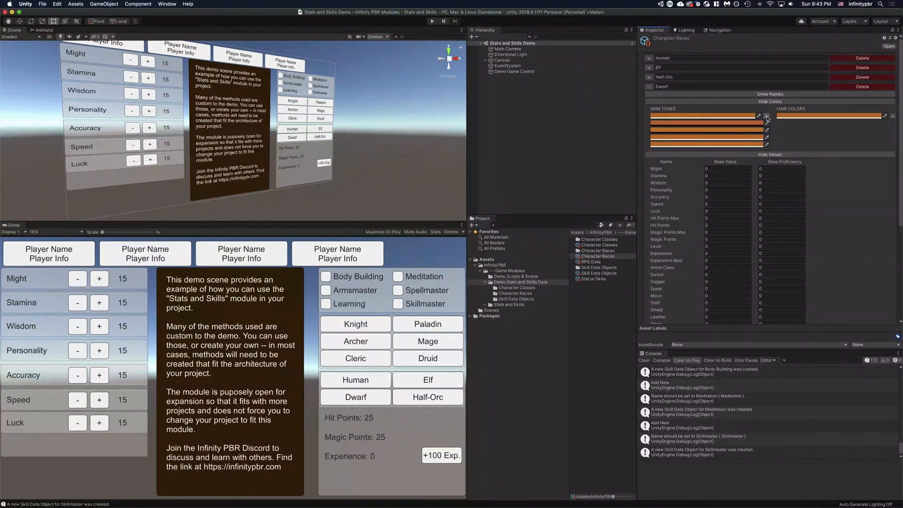
{"action": "left_click", "coordinate": [767, 117]}
Recolor one of the added Dwarf skin tones dark brown and collapse the Dwarf's colors.
{"action": "left_click", "coordinate": [751, 144]}
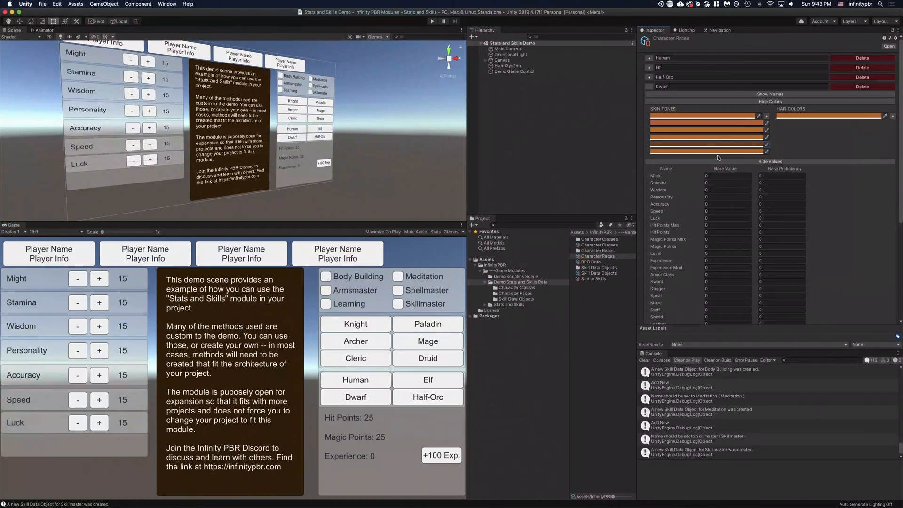
{"action": "left_click", "coordinate": [810, 133]}
{"action": "left_click", "coordinate": [832, 117]}
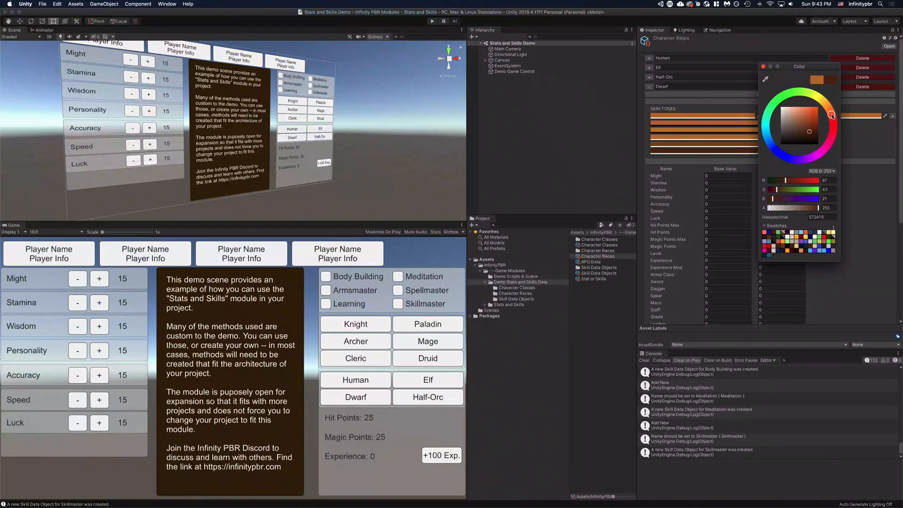
{"action": "left_click", "coordinate": [873, 137]}
{"action": "left_click", "coordinate": [722, 101]}
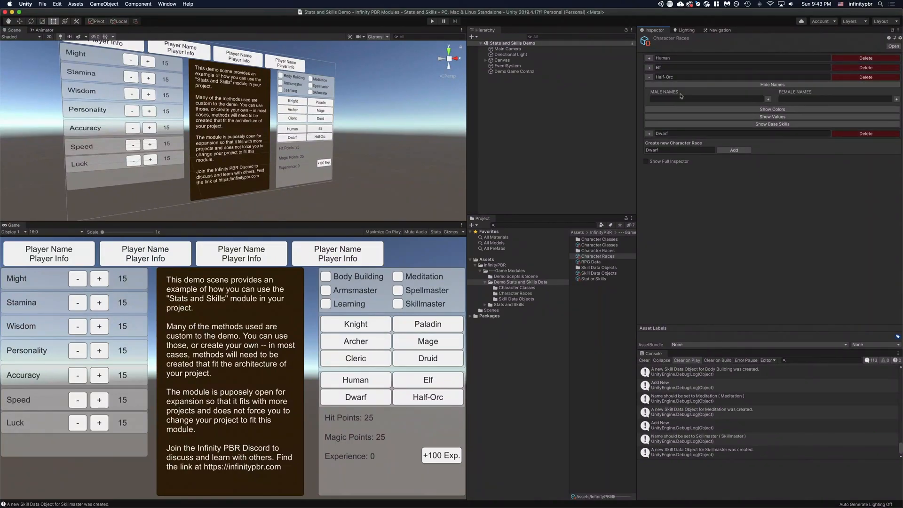
Set the Half-Orc's Stamina base proficiency to 0.2 and collapse the Half-Orc race.
{"action": "left_click", "coordinate": [724, 100]}
{"action": "left_click", "coordinate": [752, 85]}
{"action": "left_click", "coordinate": [753, 99]}
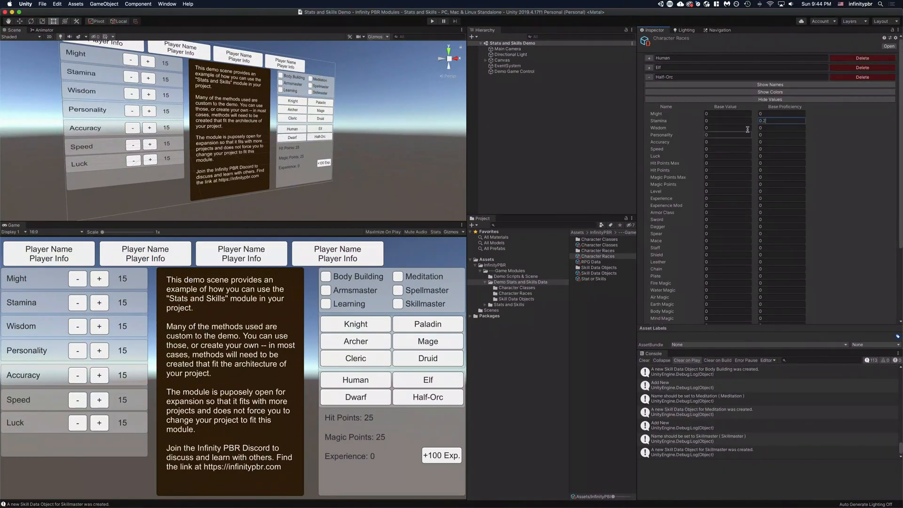
{"action": "left_click", "coordinate": [649, 77]}
Add the names Elf 1 and Elf 2 to the Elf race and enter 0.2 in its stat values.
{"action": "left_click", "coordinate": [649, 68]}
{"action": "left_click", "coordinate": [752, 75]}
{"action": "type", "text": "Elf 1Elf 2"}
{"action": "left_click", "coordinate": [748, 121]}
{"action": "type", "text": "0.2"}
{"action": "left_click", "coordinate": [716, 185]}
{"action": "key", "text": "Tab"}
{"action": "key", "text": "Tab"}
{"action": "left_click", "coordinate": [649, 67]}
Expand the Human race and add the names Human 1 and Human 2.
{"action": "left_click", "coordinate": [649, 59]}
{"action": "left_click", "coordinate": [757, 66]}
{"action": "left_click", "coordinate": [695, 79]}
{"action": "type", "text": "Human 1"}
{"action": "key", "text": "Return"}
{"action": "type", "text": "2"}
{"action": "left_click", "coordinate": [768, 80]}
Enter a base proficiency of 0.1 and a base value of 10 in the Human's stats, and collapse the race.
{"action": "left_click", "coordinate": [771, 112]}
{"action": "left_click", "coordinate": [774, 126]}
{"action": "type", "text": "0.1"}
{"action": "left_click", "coordinate": [773, 133]}
{"action": "left_click", "coordinate": [709, 175]}
{"action": "type", "text": "10"}
{"action": "left_click", "coordinate": [698, 113]}
{"action": "left_click", "coordinate": [649, 58]}
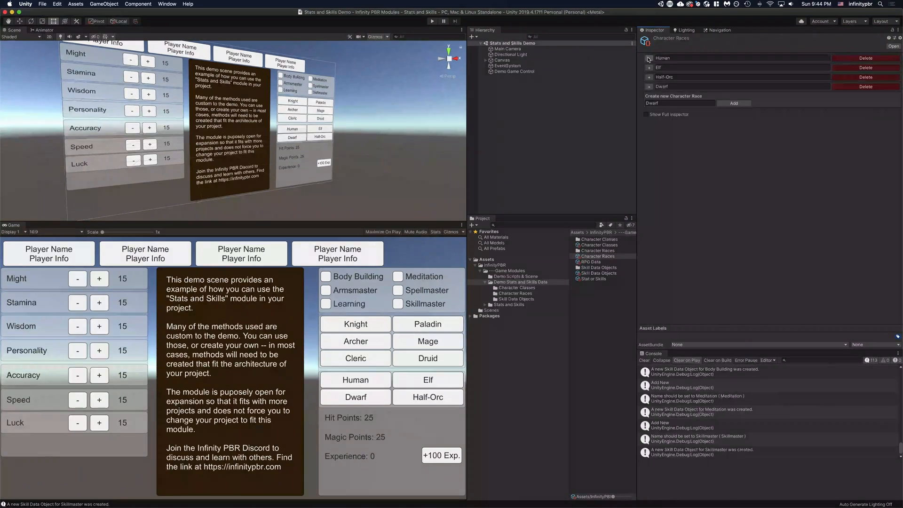
Open the RPG Data asset and review its help boxes, Script Data and Required Scriptable Objects sections.
{"action": "left_click", "coordinate": [589, 262]}
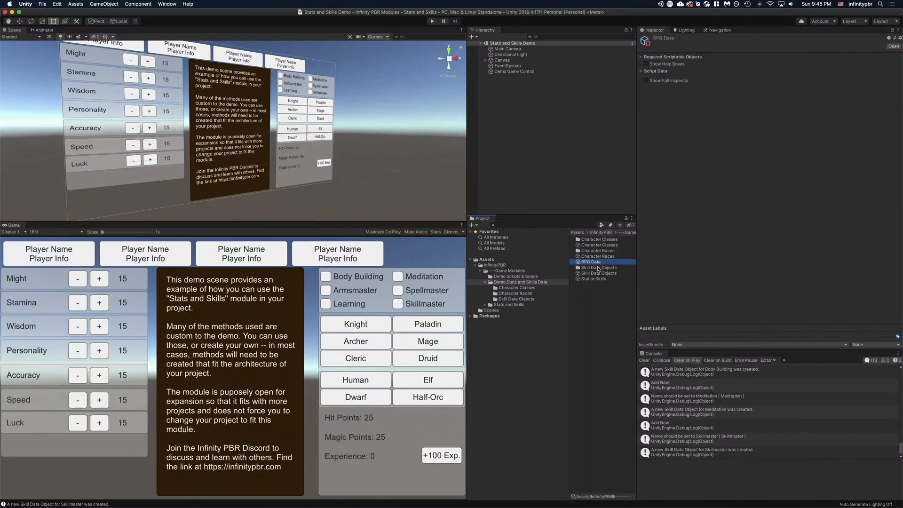
{"action": "left_click", "coordinate": [647, 64]}
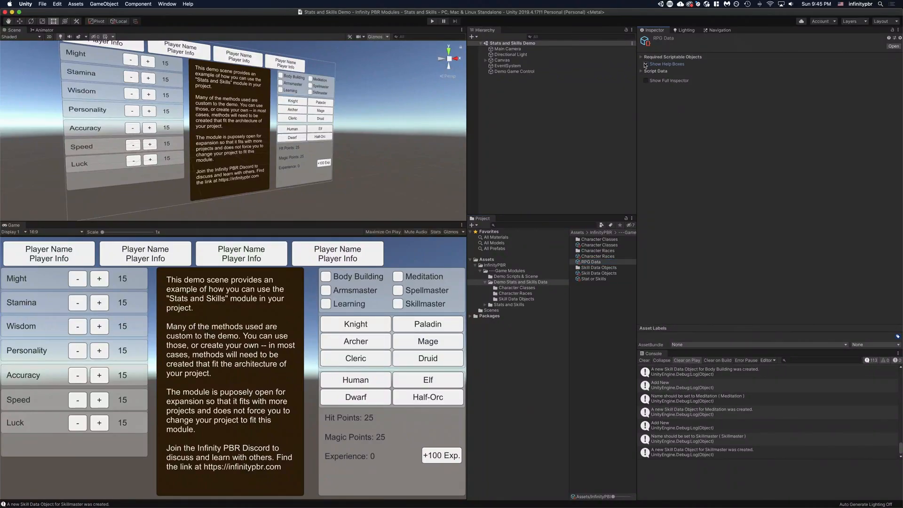
{"action": "left_click", "coordinate": [640, 71]}
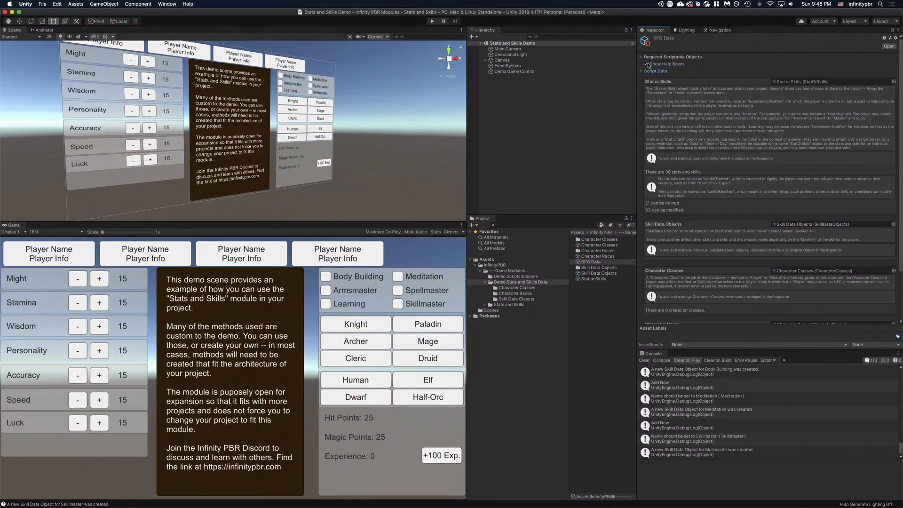
{"action": "left_click", "coordinate": [646, 64]}
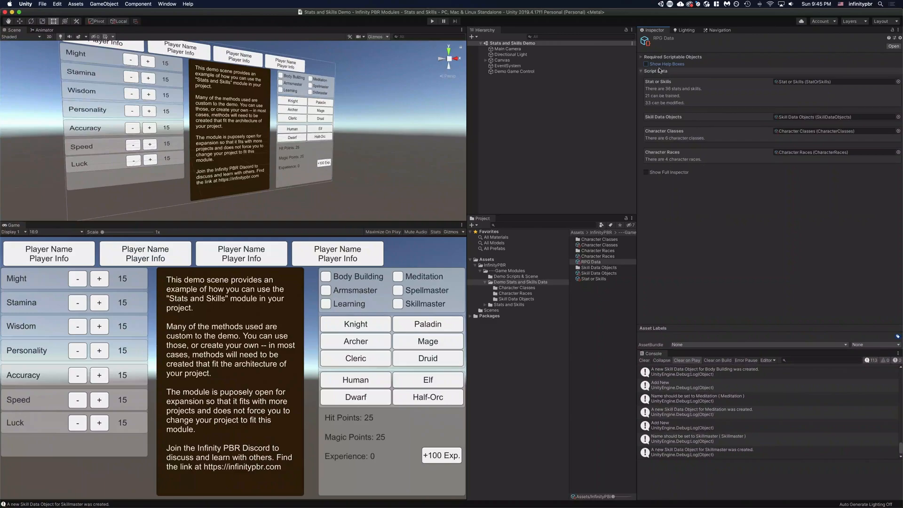
{"action": "left_click", "coordinate": [641, 71]}
{"action": "left_click", "coordinate": [641, 57]}
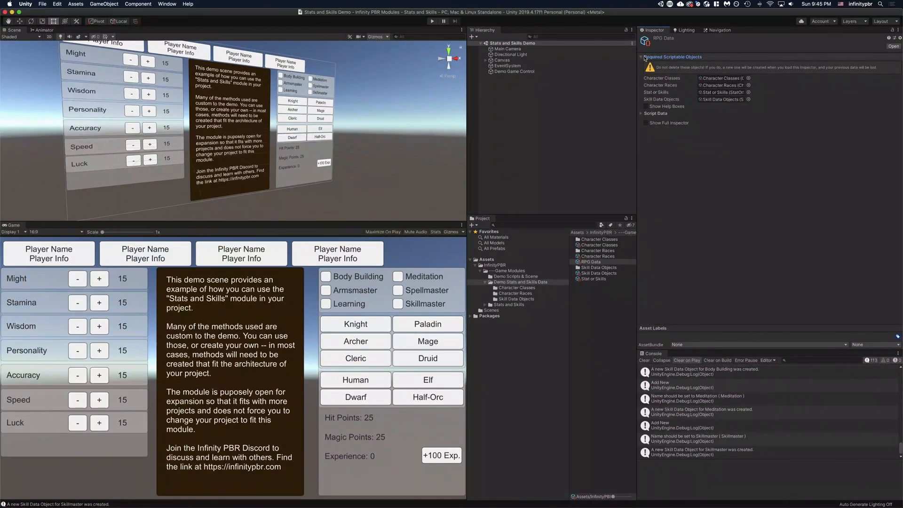
{"action": "left_click", "coordinate": [641, 58]}
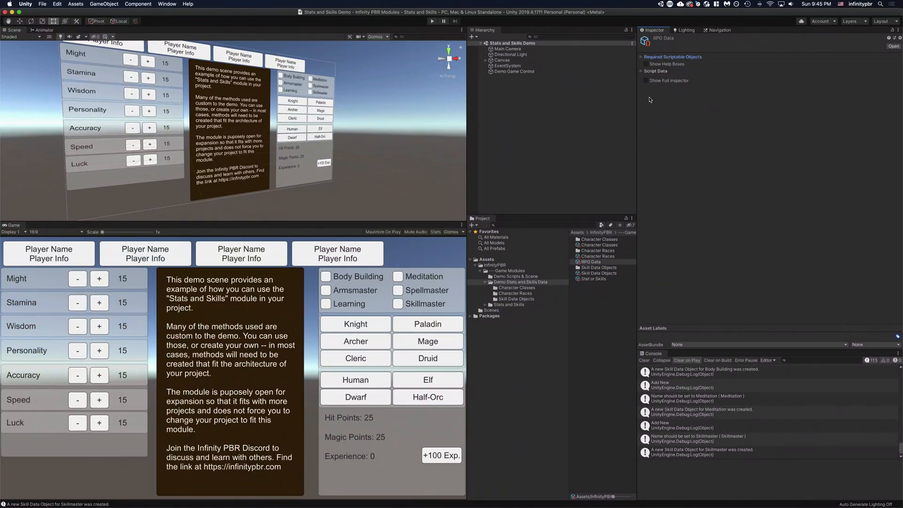
Show RPG Data's full inspector to check its references and Mastery Names, hide it again, and deselect the asset.
{"action": "left_click", "coordinate": [647, 80]}
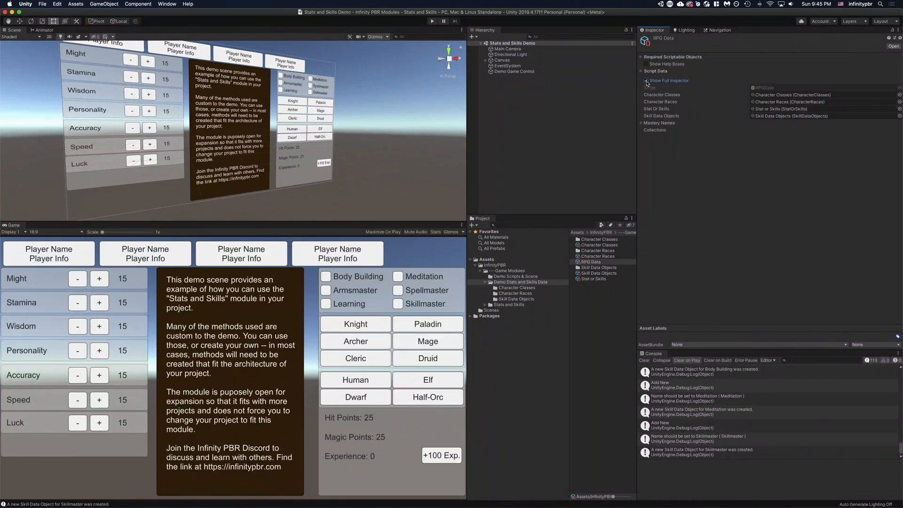
{"action": "left_click", "coordinate": [641, 124]}
{"action": "left_click", "coordinate": [640, 124]}
{"action": "left_click", "coordinate": [646, 81]}
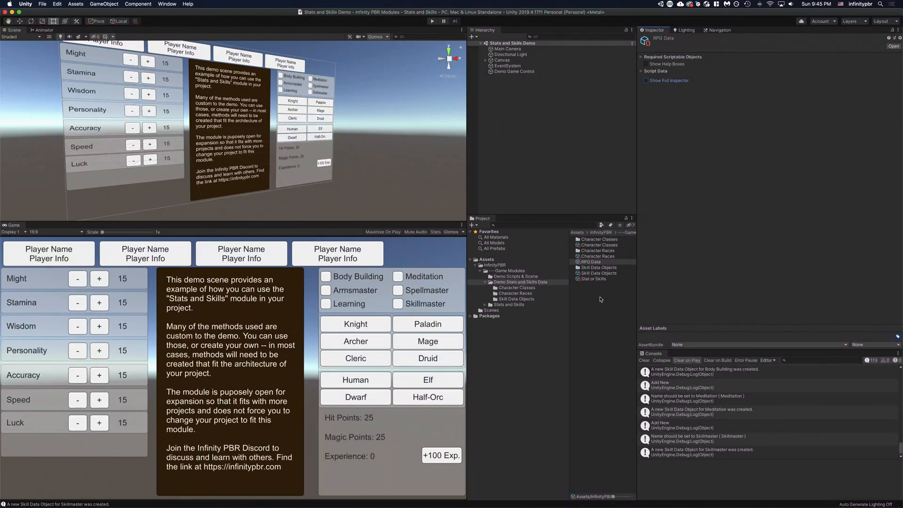
{"action": "left_click", "coordinate": [596, 333]}
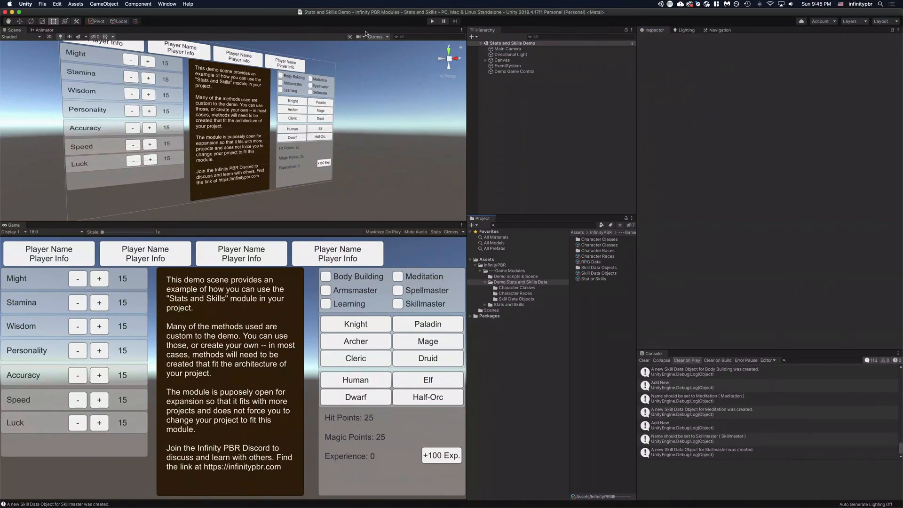
Try running the demo scene, and assign the RPG Data asset to the Demo Game Control's Rpg Data reference.
{"action": "left_click", "coordinate": [432, 22]}
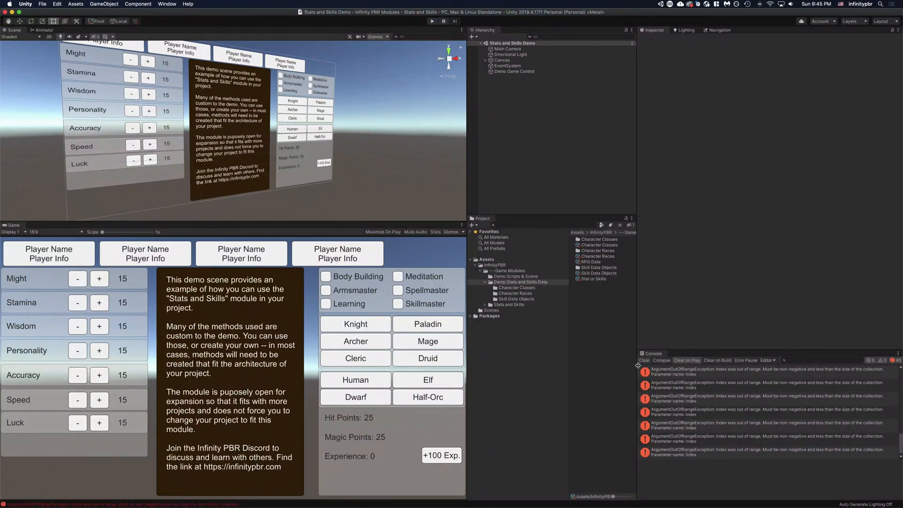
{"action": "left_click", "coordinate": [514, 72]}
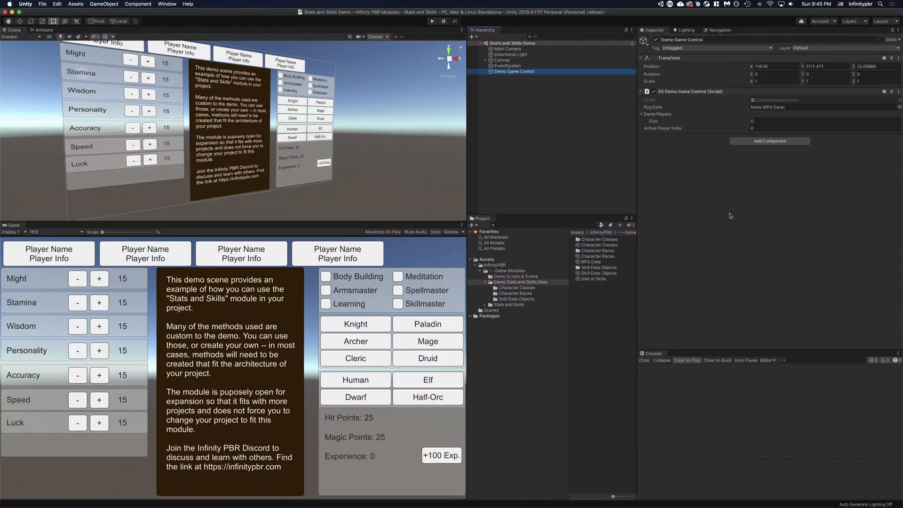
{"action": "left_click_drag", "start_coordinate": [594, 262], "coordinate": [760, 107]}
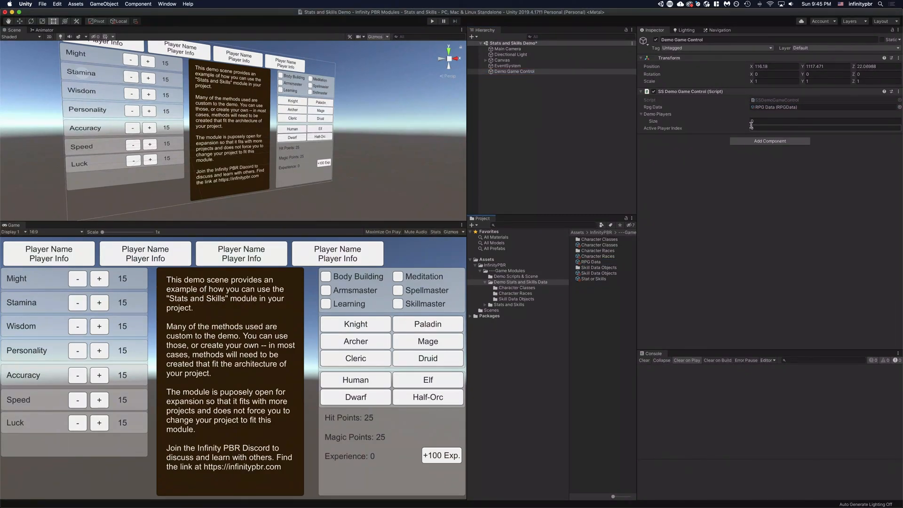
Run the demo scene and switch the active player through all six character classes, ending on Knight.
{"action": "left_click", "coordinate": [432, 21]}
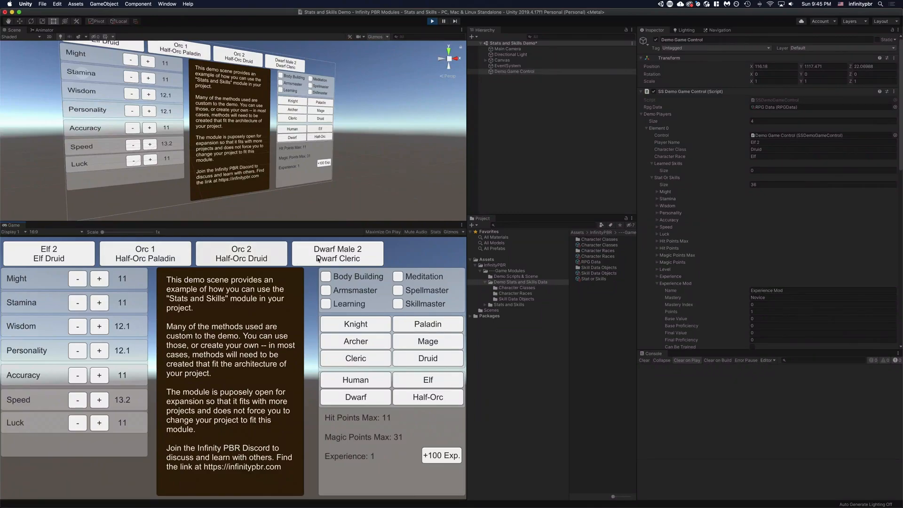
{"action": "left_click", "coordinate": [356, 324]}
{"action": "left_click", "coordinate": [356, 341]}
{"action": "left_click", "coordinate": [356, 358]}
{"action": "left_click", "coordinate": [423, 360]}
{"action": "left_click", "coordinate": [427, 341]}
{"action": "left_click", "coordinate": [427, 324]}
{"action": "left_click", "coordinate": [355, 324]}
Switch the active player's race through Human, Dwarf and Half-Orc, ending on Elf.
{"action": "left_click", "coordinate": [351, 382]}
{"action": "left_click", "coordinate": [347, 397]}
{"action": "left_click", "coordinate": [424, 397]}
{"action": "left_click", "coordinate": [428, 383]}
Give the active player 100 experience three times.
{"action": "left_click", "coordinate": [434, 459]}
{"action": "left_click", "coordinate": [435, 456]}
{"action": "left_click", "coordinate": [434, 457]}
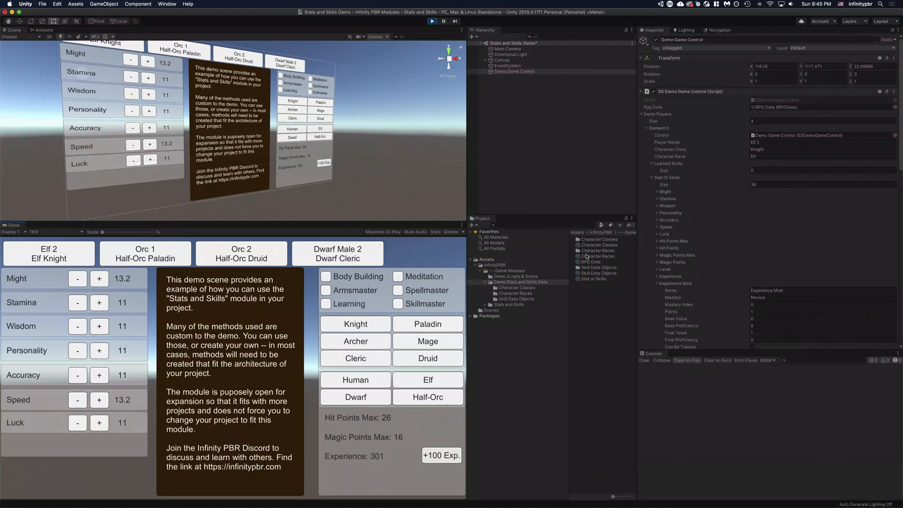
Open the Stat or Skills asset and inspect the settings of the Experience, Armor Class and Fire Magic entries.
{"action": "left_click", "coordinate": [585, 279]}
{"action": "left_click", "coordinate": [649, 172]}
{"action": "left_click", "coordinate": [752, 180]}
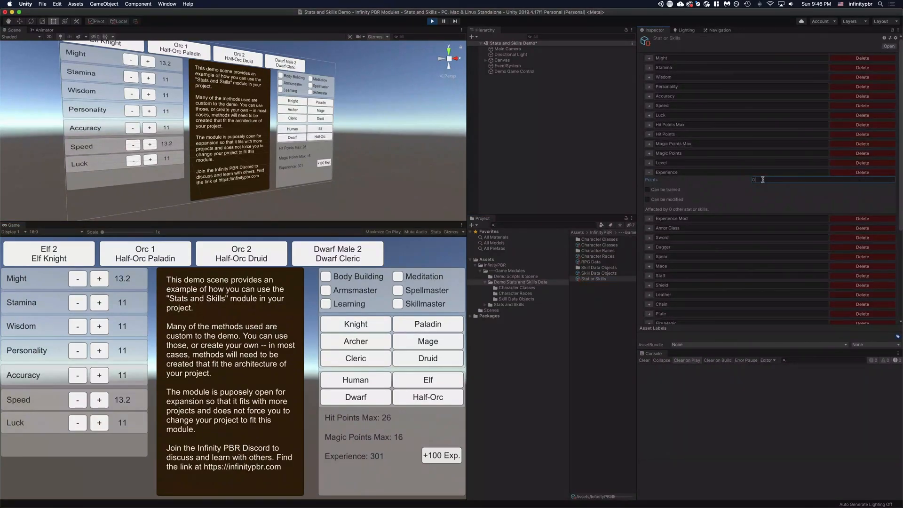
{"action": "left_click", "coordinate": [649, 173]}
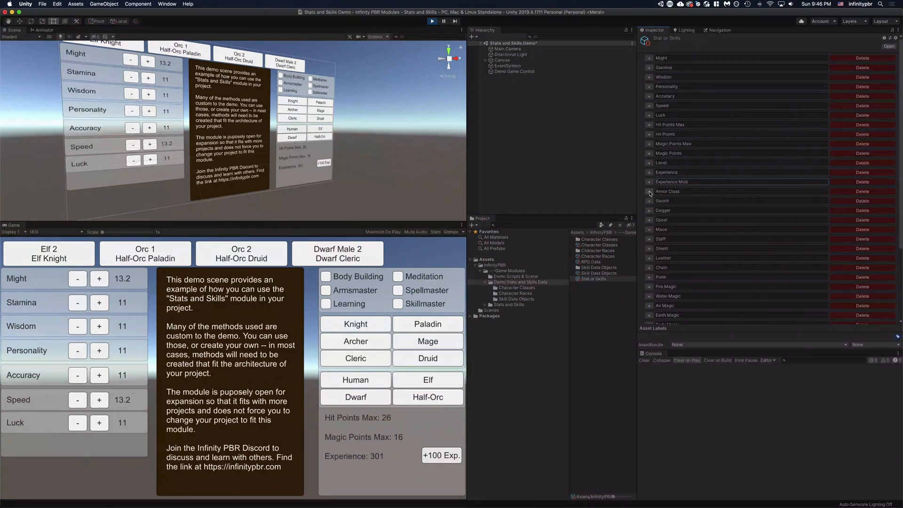
{"action": "left_click", "coordinate": [650, 192]}
{"action": "left_click", "coordinate": [764, 199]}
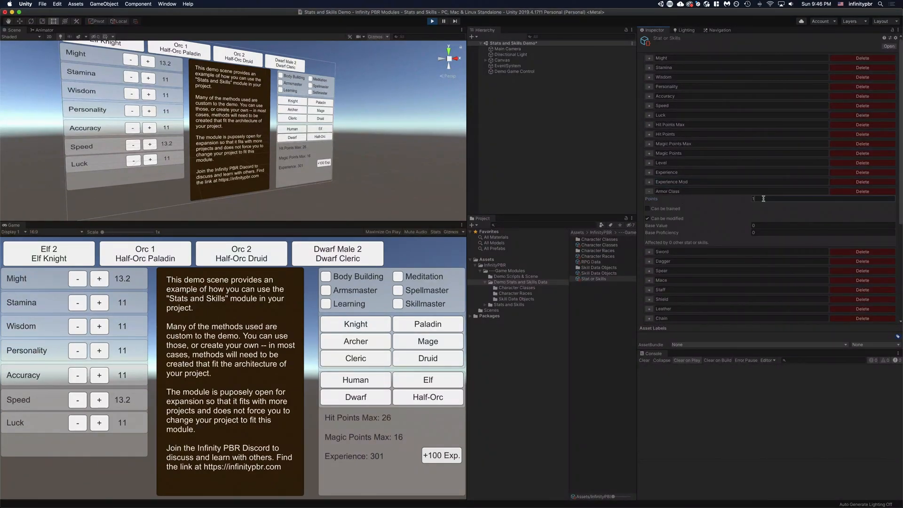
{"action": "left_click", "coordinate": [649, 191]}
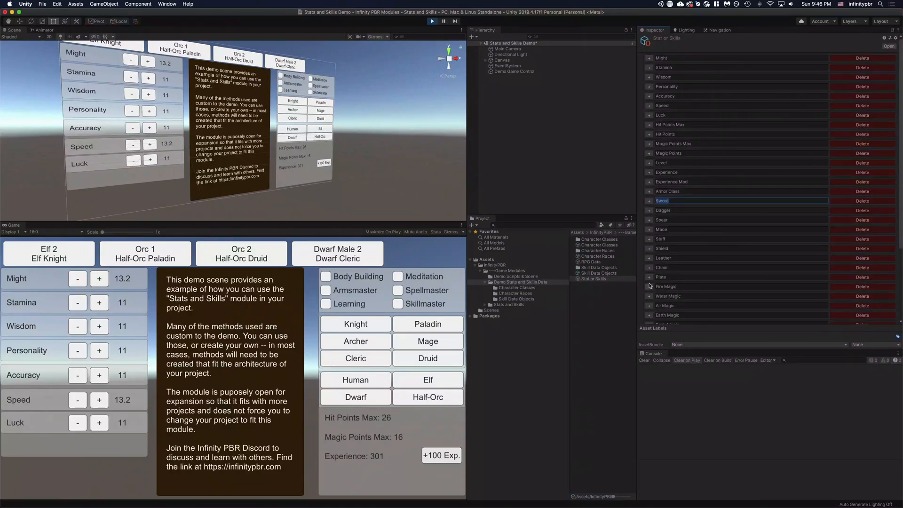
{"action": "left_click", "coordinate": [649, 286]}
{"action": "left_click", "coordinate": [651, 287]}
Enable the Body Building and Learning skills for the active player and award experience repeatedly to test their effect.
{"action": "left_click", "coordinate": [327, 278]}
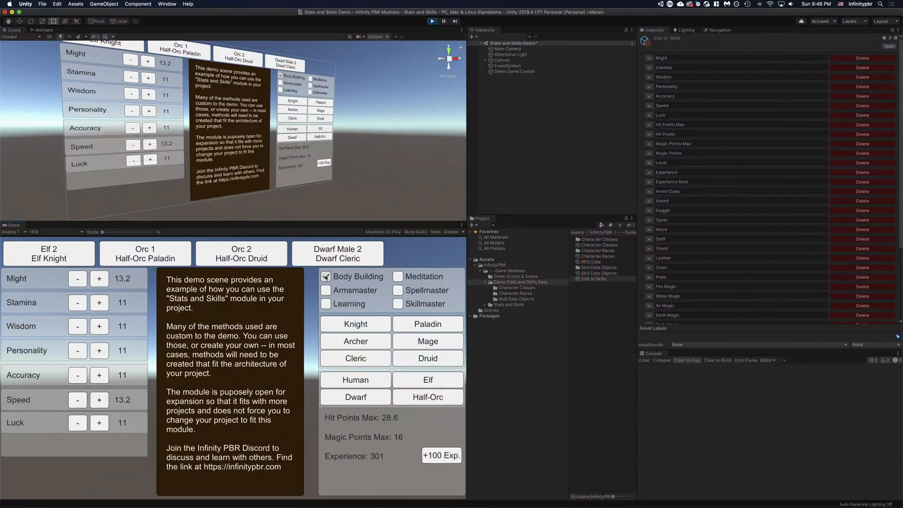
{"action": "left_click", "coordinate": [325, 303]}
{"action": "left_click", "coordinate": [434, 459]}
{"action": "left_click", "coordinate": [434, 459]}
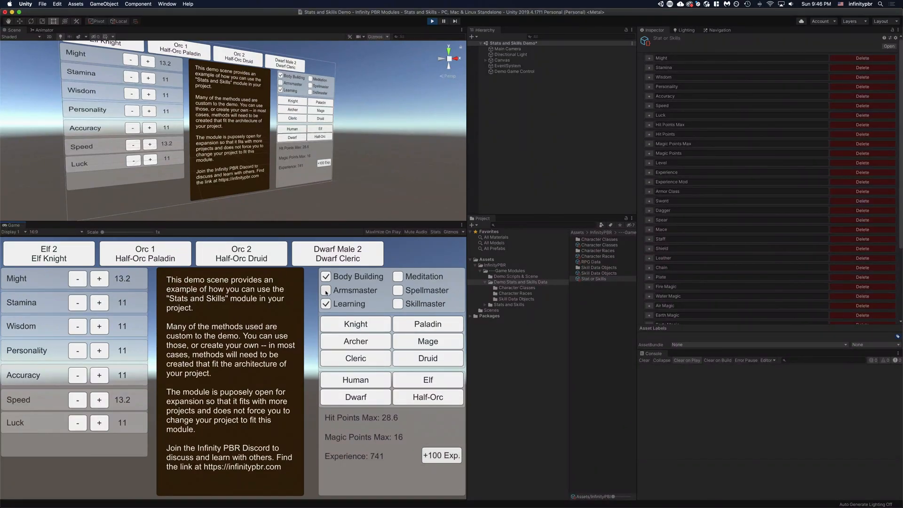
Enable the Meditation and Skillmaster skills as well and award experience repeatedly to test the combined effect.
{"action": "left_click", "coordinate": [398, 277]}
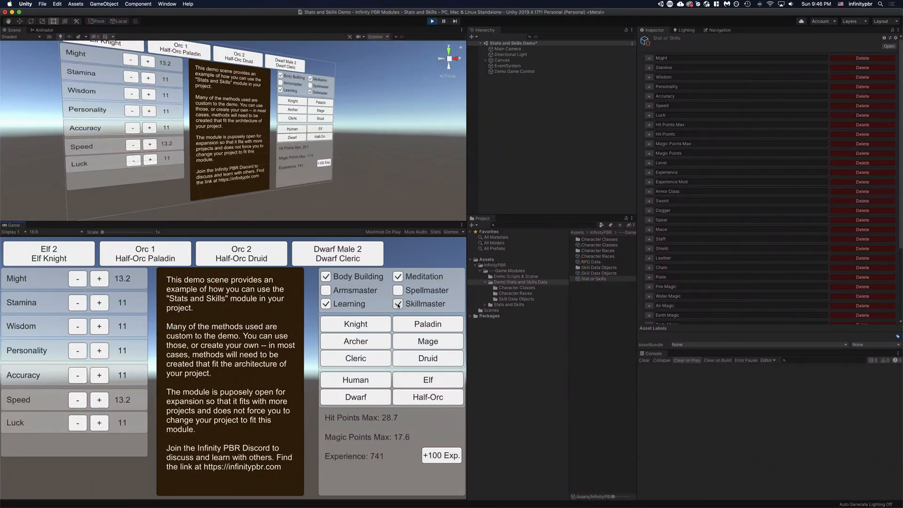
{"action": "left_click", "coordinate": [398, 304]}
{"action": "left_click", "coordinate": [436, 459]}
{"action": "left_click", "coordinate": [437, 459]}
{"action": "left_click", "coordinate": [437, 459]}
{"action": "left_click", "coordinate": [437, 458]}
{"action": "left_click", "coordinate": [437, 459]}
{"action": "left_click", "coordinate": [436, 459]}
{"action": "left_click", "coordinate": [436, 459]}
{"action": "left_click", "coordinate": [436, 459]}
{"action": "left_click", "coordinate": [436, 459]}
{"action": "left_click", "coordinate": [436, 459]}
{"action": "left_click", "coordinate": [436, 459]}
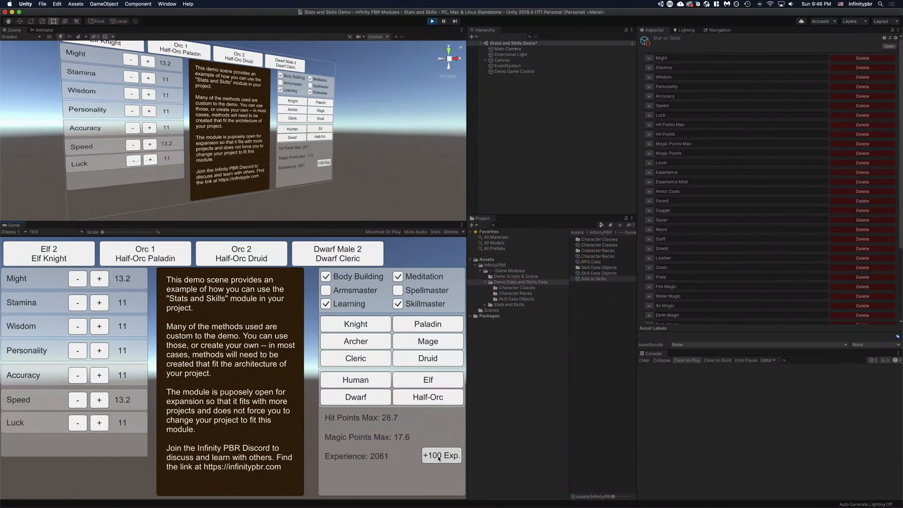
{"action": "left_click", "coordinate": [436, 458]}
Turn off Skillmaster, Body Building, Learning and Meditation for the active player, and stop running the scene.
{"action": "left_click", "coordinate": [398, 304]}
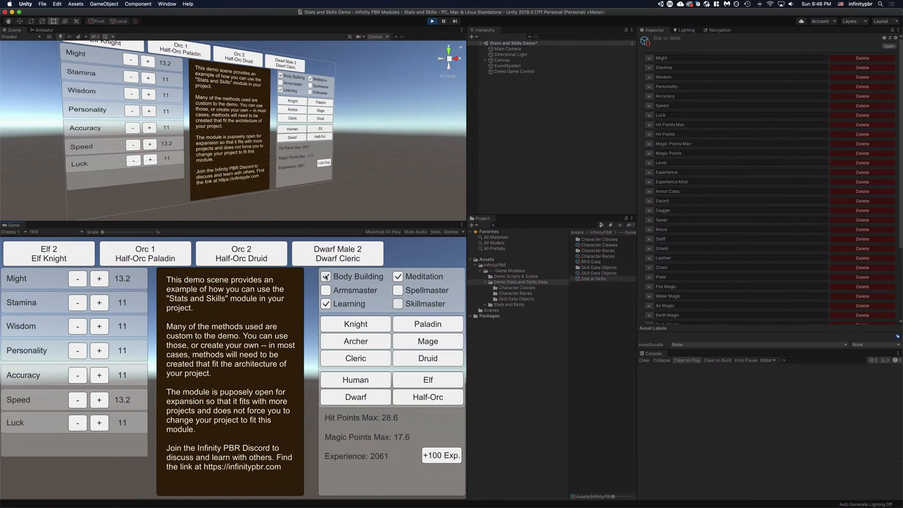
{"action": "left_click", "coordinate": [326, 277]}
{"action": "left_click", "coordinate": [326, 304]}
{"action": "left_click", "coordinate": [398, 277]}
{"action": "left_click", "coordinate": [432, 21]}
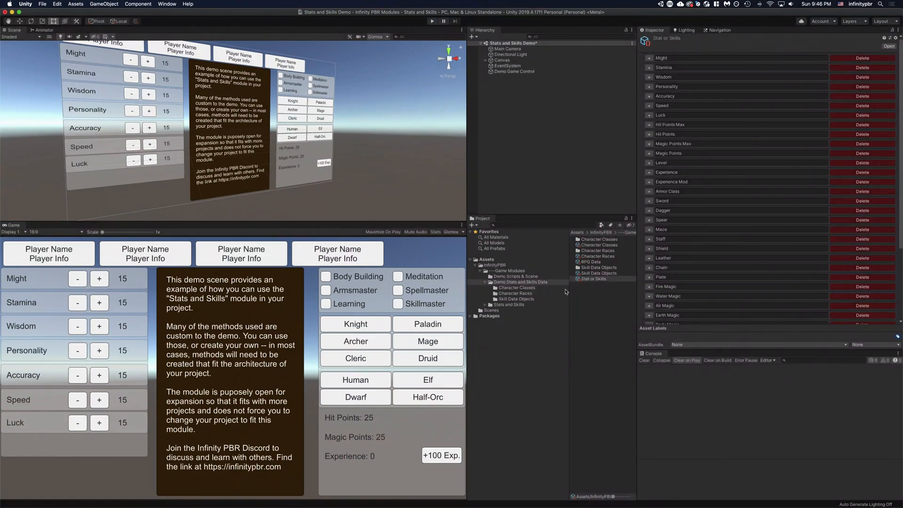
Open the SSDemoGameControl script from the Demo Game Control object in JetBrains Rider and look through its methods.
{"action": "left_click", "coordinate": [499, 71]}
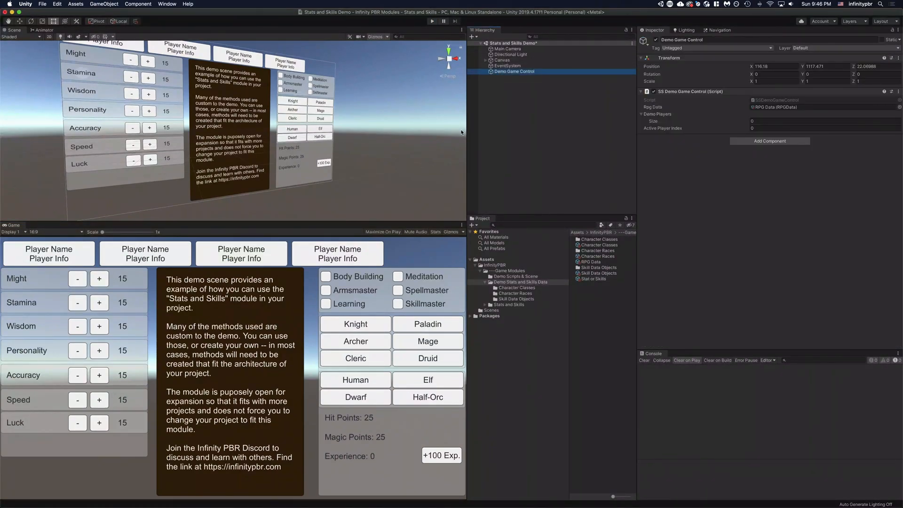
{"action": "double_click", "coordinate": [769, 101]}
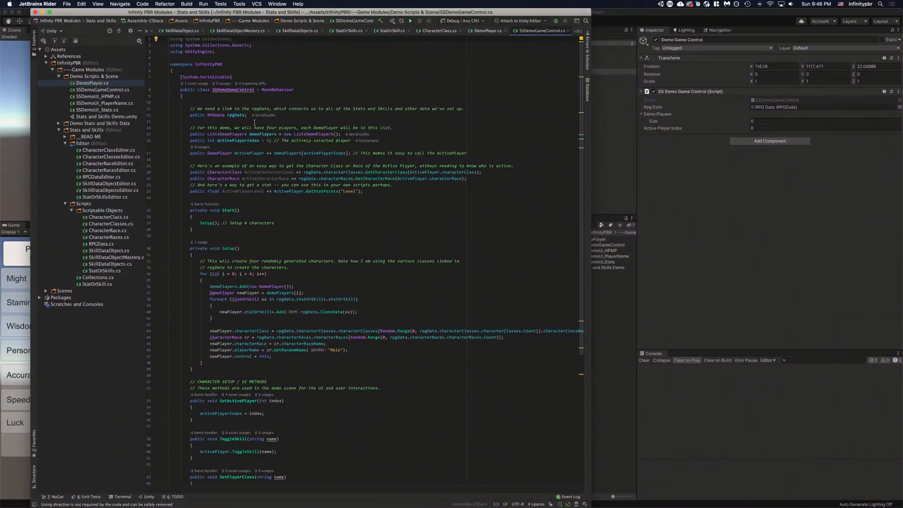
{"action": "scroll", "coordinate": [254, 147], "scroll_direction": "down", "scroll_amount": 10}
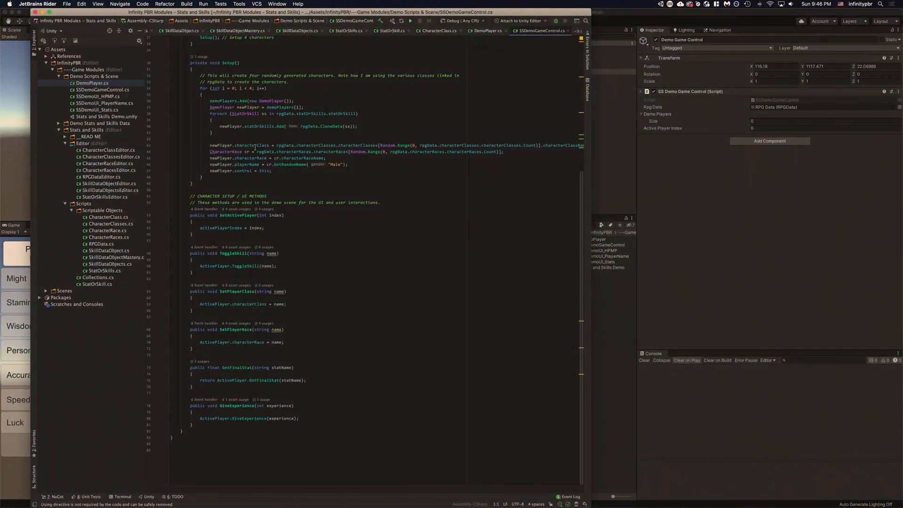
{"action": "scroll", "coordinate": [253, 149], "scroll_direction": "up", "scroll_amount": 3}
{"action": "scroll", "coordinate": [247, 174], "scroll_direction": "down", "scroll_amount": 3}
{"action": "left_click_drag", "start_coordinate": [138, 16], "coordinate": [267, 15]}
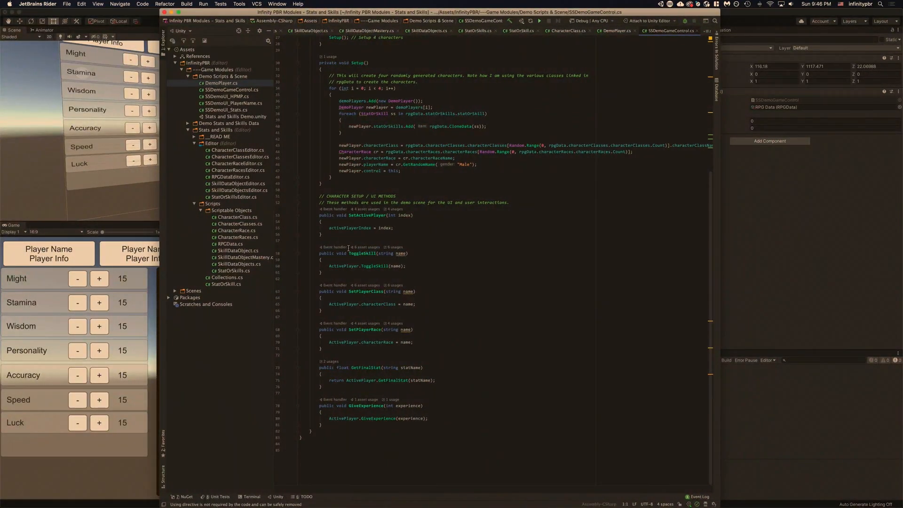
Examine the ToggleSkill and SetActivePlayer methods and the ActivePlayer property in the SSDemoGameControl script.
{"action": "left_click_drag", "start_coordinate": [320, 253], "coordinate": [332, 273]}
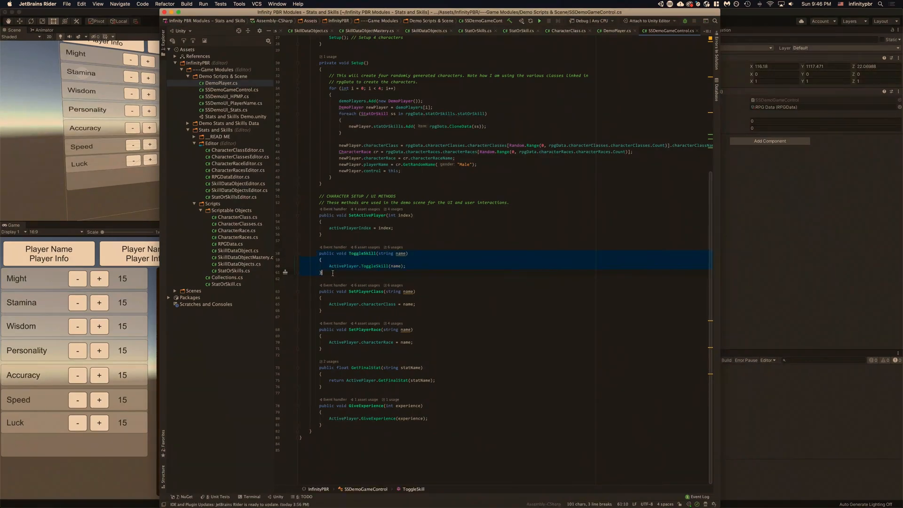
{"action": "left_click_drag", "start_coordinate": [320, 215], "coordinate": [332, 234]}
{"action": "scroll", "coordinate": [319, 301], "scroll_direction": "up", "scroll_amount": 10}
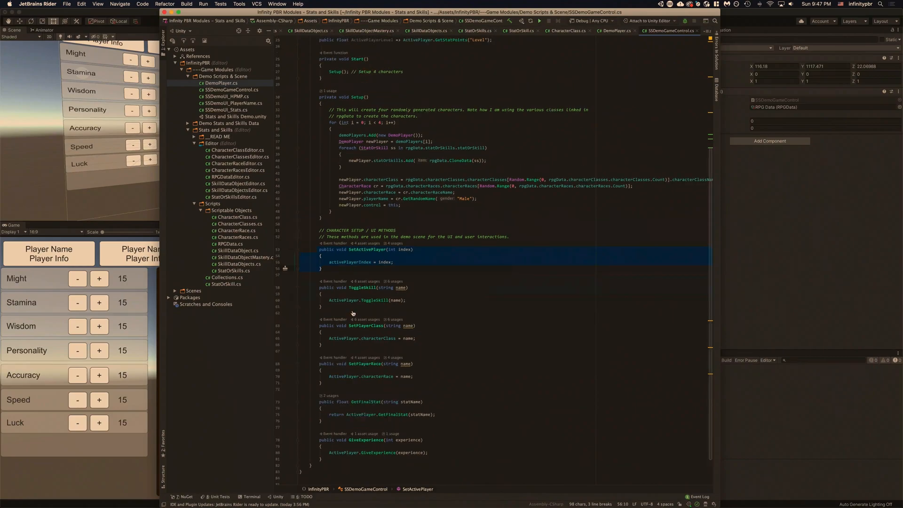
{"action": "double_click", "coordinate": [353, 172]}
{"action": "double_click", "coordinate": [379, 154]}
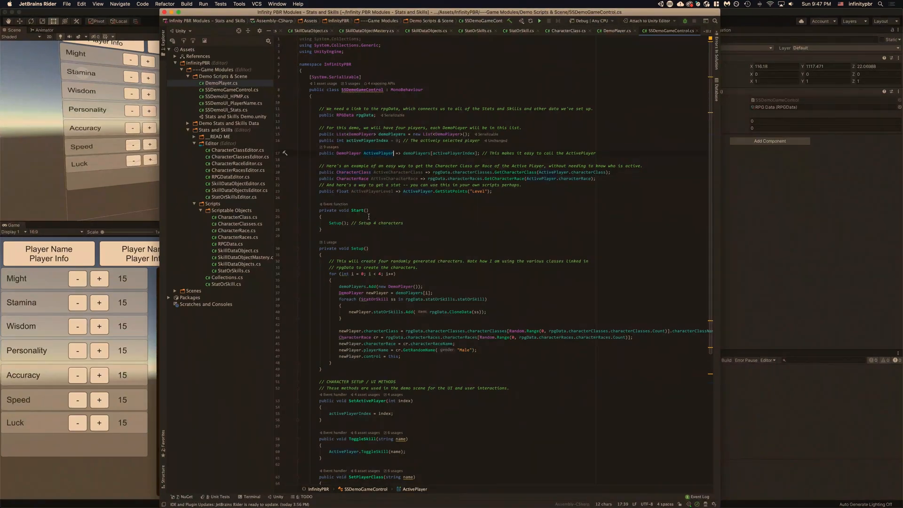
{"action": "scroll", "coordinate": [365, 266], "scroll_direction": "down", "scroll_amount": 6}
{"action": "left_click_drag", "start_coordinate": [328, 329], "coordinate": [412, 329]}
{"action": "scroll", "coordinate": [362, 128], "scroll_direction": "up", "scroll_amount": 6}
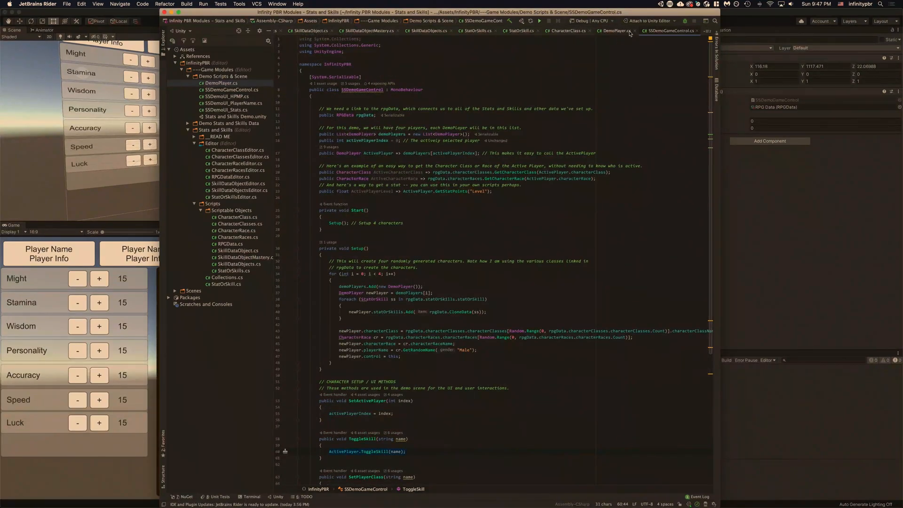
Switch to the DemoPlayer script and read through it, from the GiveExperience method to the class's opening comments.
{"action": "left_click", "coordinate": [615, 34]}
{"action": "scroll", "coordinate": [366, 237], "scroll_direction": "up", "scroll_amount": 15}
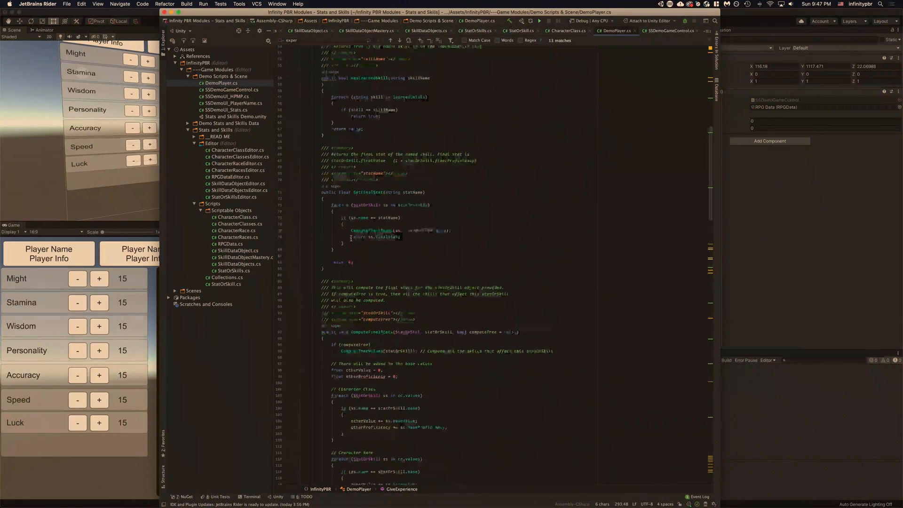
{"action": "scroll", "coordinate": [366, 237], "scroll_direction": "up", "scroll_amount": 10}
{"action": "scroll", "coordinate": [366, 237], "scroll_direction": "down", "scroll_amount": 20}
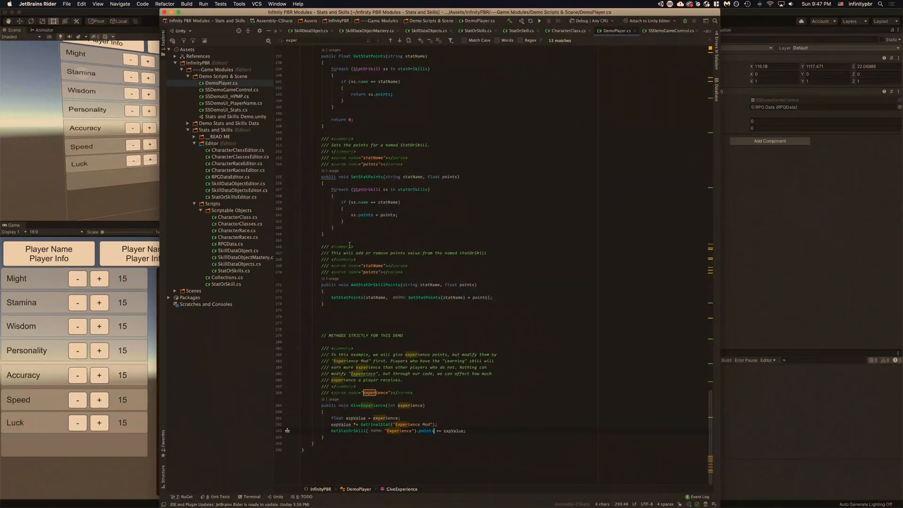
{"action": "scroll", "coordinate": [380, 262], "scroll_direction": "up", "scroll_amount": 20}
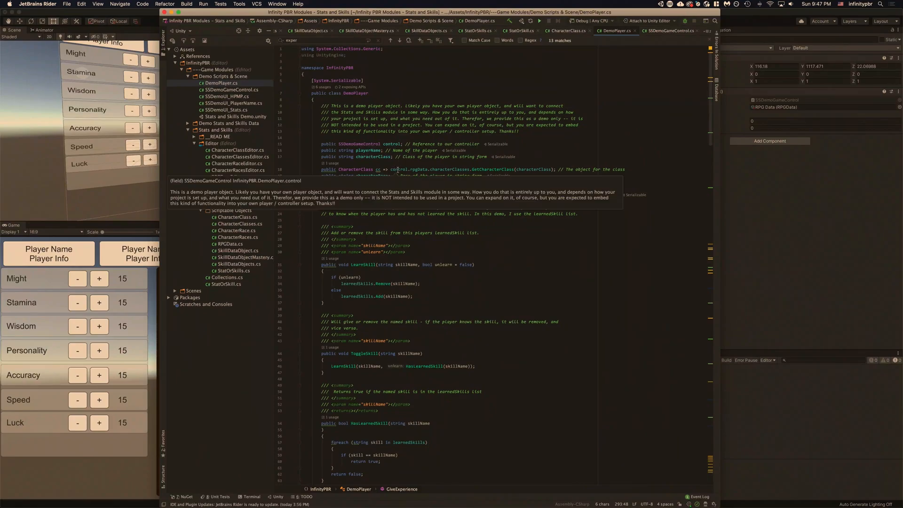
Examine the LearnSkill, ToggleSkill and HasLearnedSkill methods in the DemoPlayer script, including the loop over learnedSkills.
{"action": "scroll", "coordinate": [383, 248], "scroll_direction": "down", "scroll_amount": 2}
{"action": "scroll", "coordinate": [384, 248], "scroll_direction": "down", "scroll_amount": 1}
{"action": "double_click", "coordinate": [363, 231]}
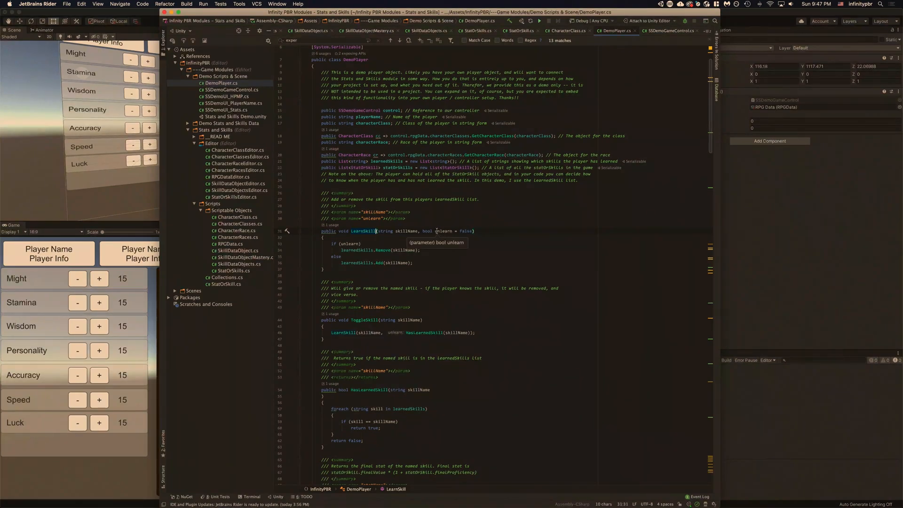
{"action": "left_click_drag", "start_coordinate": [435, 231], "coordinate": [478, 231]}
{"action": "double_click", "coordinate": [364, 320]}
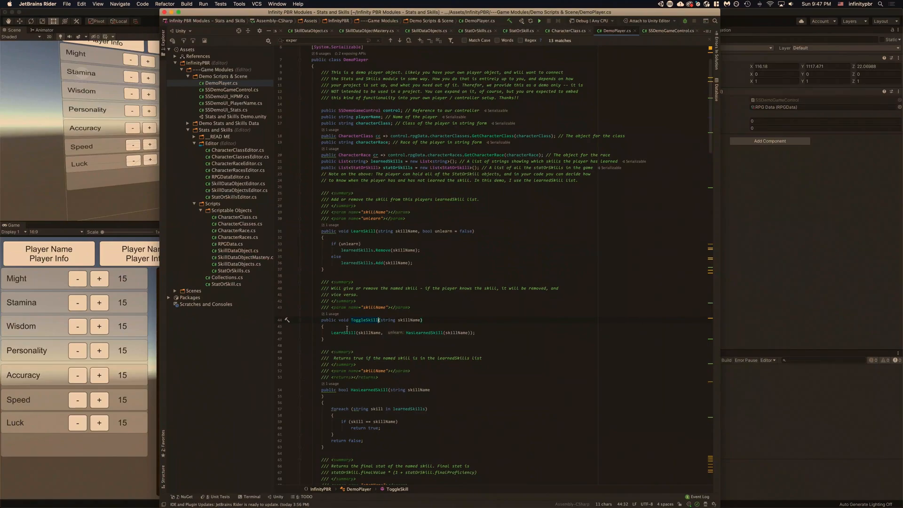
{"action": "left_click_drag", "start_coordinate": [223, 6], "coordinate": [519, 9]}
{"action": "left_click_drag", "start_coordinate": [518, 8], "coordinate": [198, 14]}
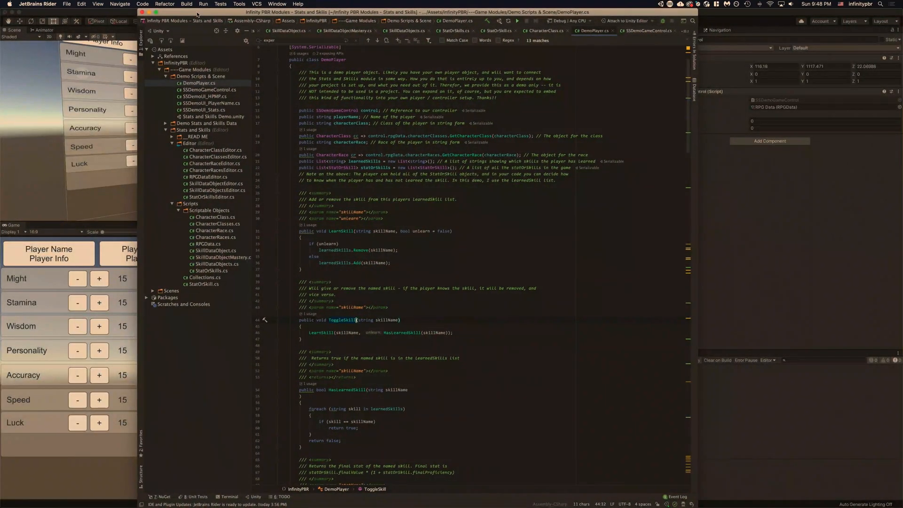
{"action": "scroll", "coordinate": [362, 255], "scroll_direction": "down", "scroll_amount": 5}
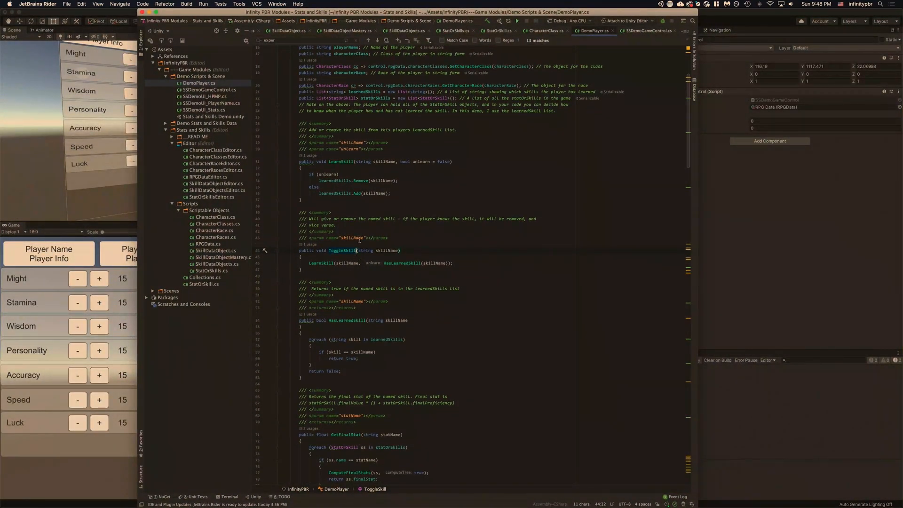
{"action": "scroll", "coordinate": [360, 241], "scroll_direction": "down", "scroll_amount": 4}
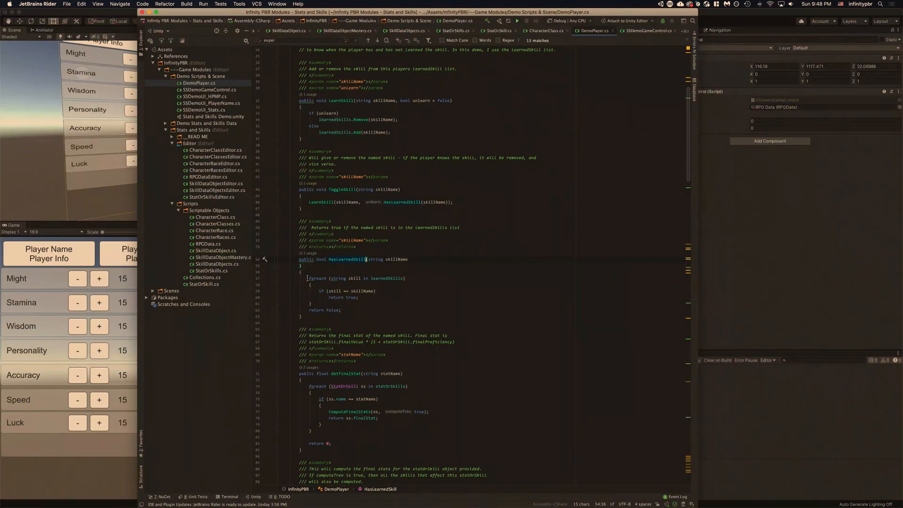
{"action": "left_click_drag", "start_coordinate": [308, 278], "coordinate": [357, 311]}
{"action": "left_click", "coordinate": [370, 308]}
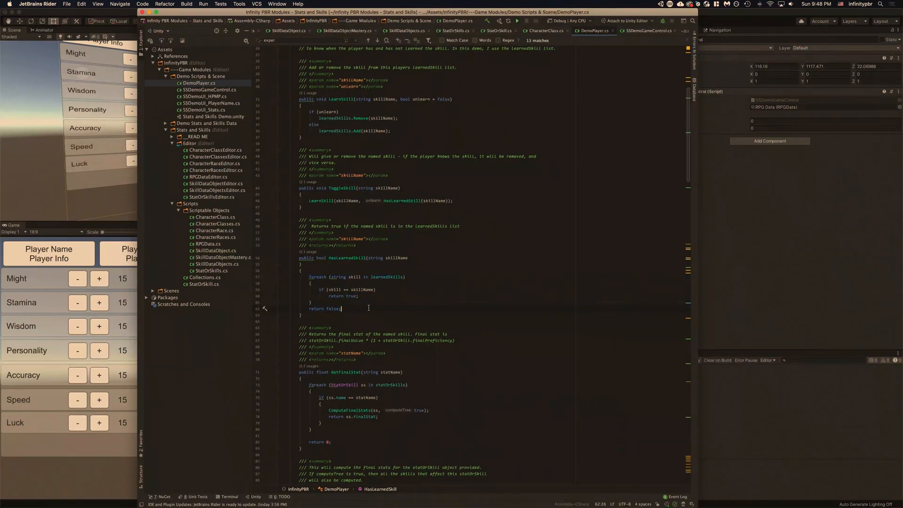
{"action": "double_click", "coordinate": [386, 277]}
Review the learnedSkills and statOrSkills list declarations and their explanatory note among the DemoPlayer class fields.
{"action": "scroll", "coordinate": [367, 236], "scroll_direction": "up", "scroll_amount": 10}
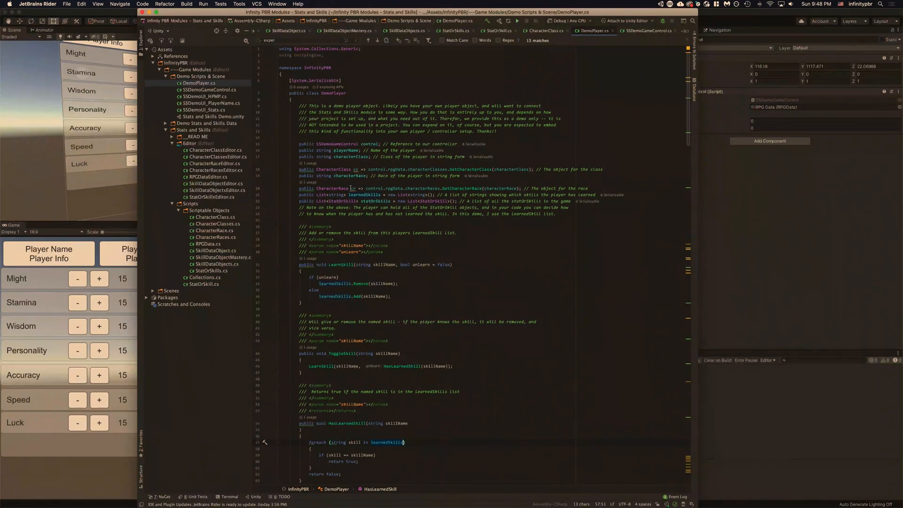
{"action": "scroll", "coordinate": [349, 184], "scroll_direction": "down", "scroll_amount": 20}
{"action": "scroll", "coordinate": [348, 185], "scroll_direction": "up", "scroll_amount": 20}
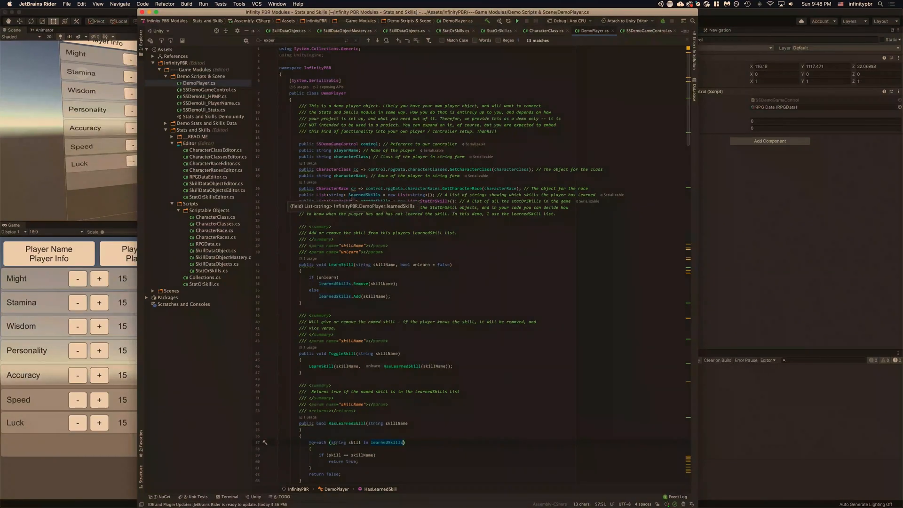
{"action": "scroll", "coordinate": [339, 236], "scroll_direction": "down", "scroll_amount": 5}
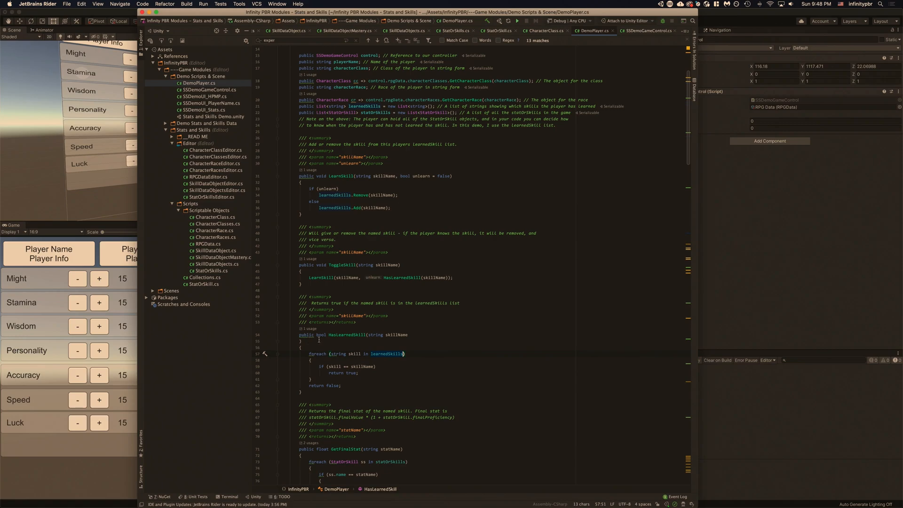
{"action": "scroll", "coordinate": [357, 239], "scroll_direction": "up", "scroll_amount": 5}
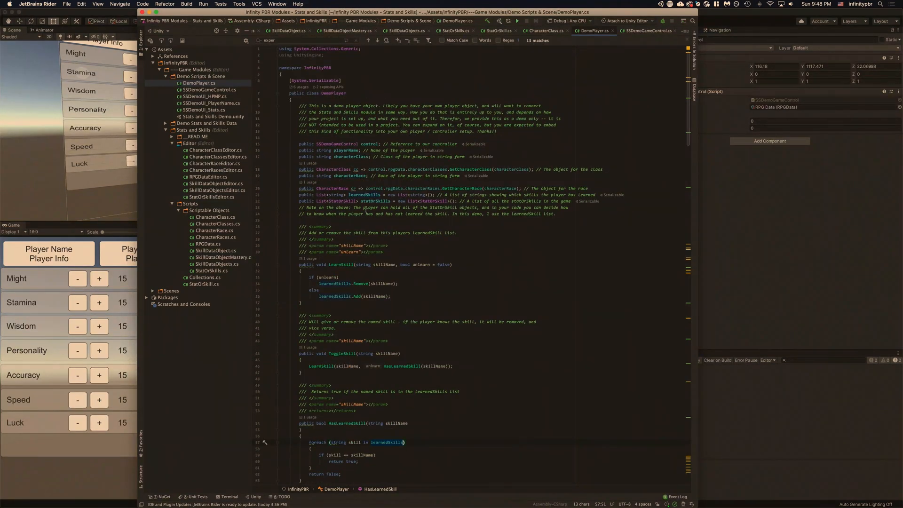
{"action": "left_click_drag", "start_coordinate": [300, 195], "coordinate": [432, 194]}
{"action": "scroll", "coordinate": [432, 192], "scroll_direction": "down", "scroll_amount": 1}
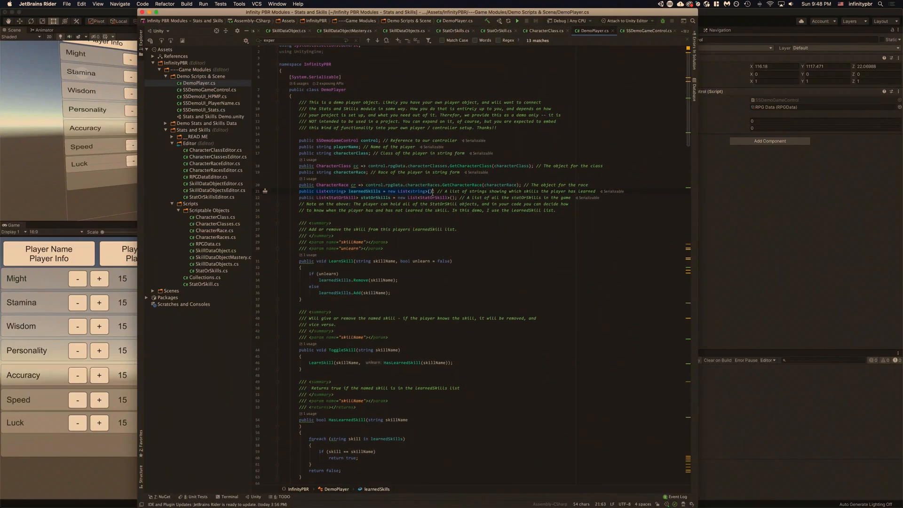
{"action": "left_click", "coordinate": [376, 192]}
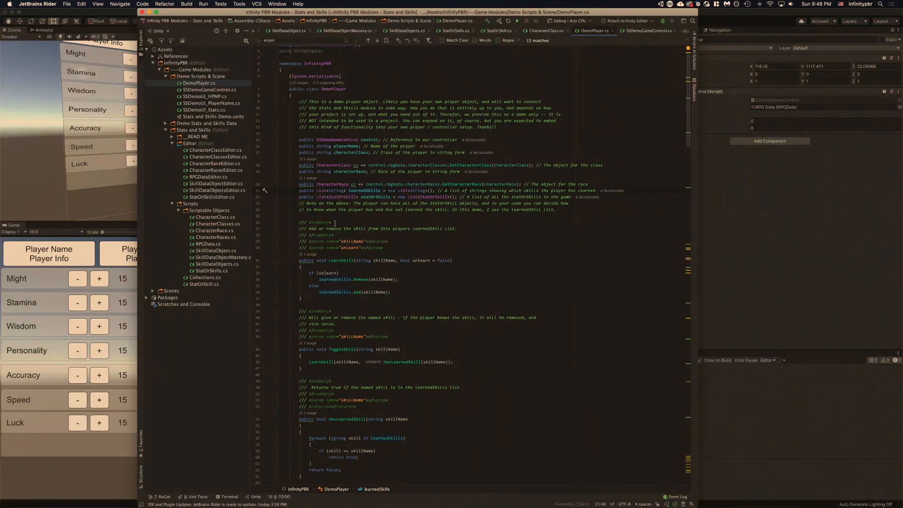
Examine the GetFinalStat method, including its statName parameter, the ComputeFinalStats call and the returned finalStat.
{"action": "scroll", "coordinate": [359, 345], "scroll_direction": "down", "scroll_amount": 7}
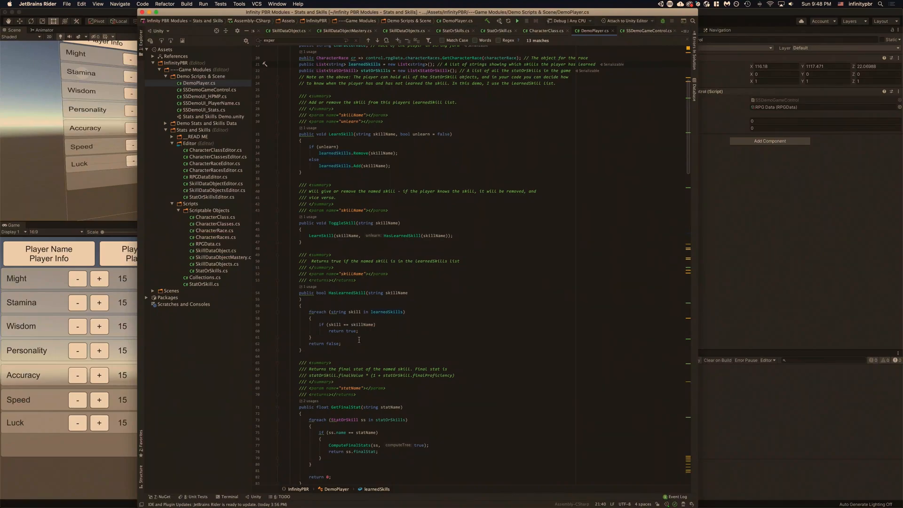
{"action": "scroll", "coordinate": [381, 315], "scroll_direction": "down", "scroll_amount": 5}
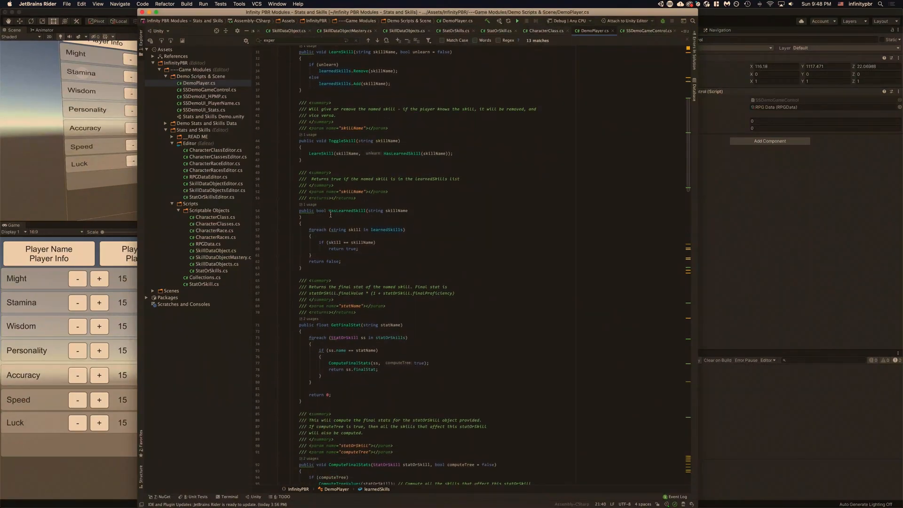
{"action": "scroll", "coordinate": [348, 275], "scroll_direction": "down", "scroll_amount": 4}
{"action": "left_click_drag", "start_coordinate": [331, 254], "coordinate": [403, 254]}
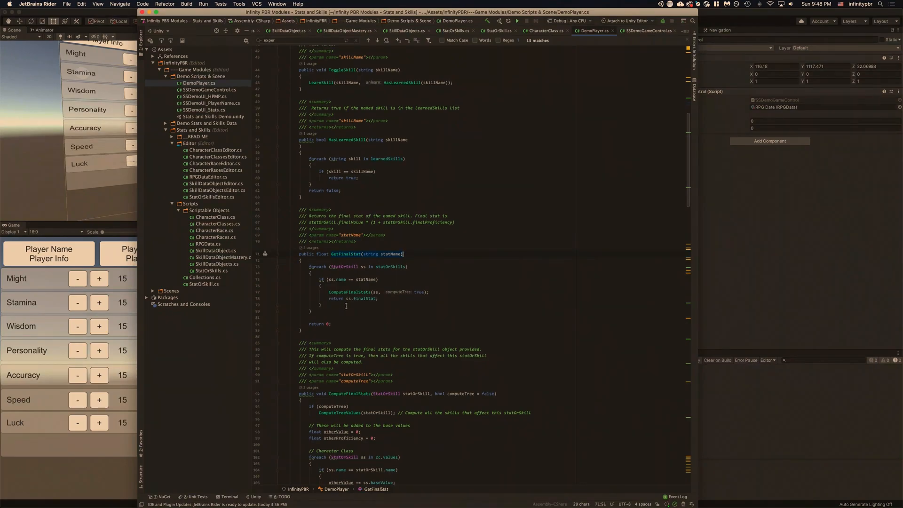
{"action": "double_click", "coordinate": [386, 254]}
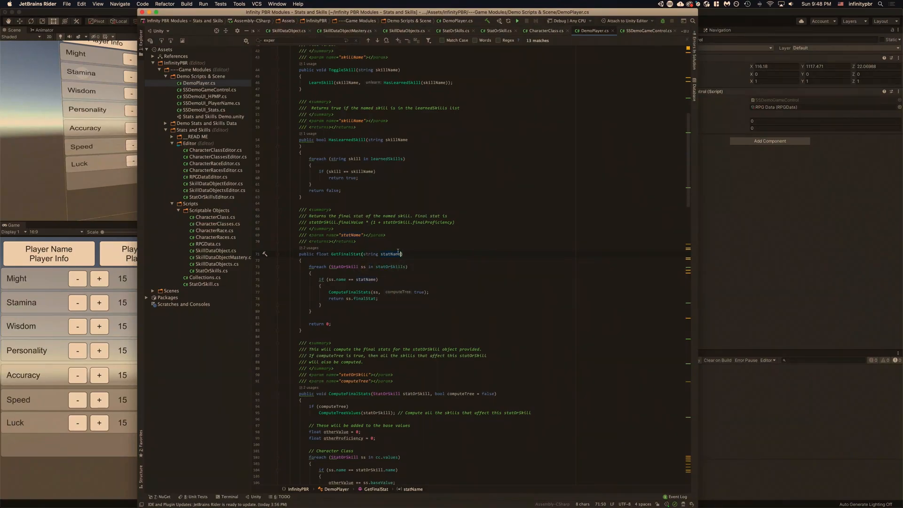
{"action": "left_click_drag", "start_coordinate": [329, 292], "coordinate": [430, 292]}
{"action": "left_click_drag", "start_coordinate": [334, 298], "coordinate": [379, 298]}
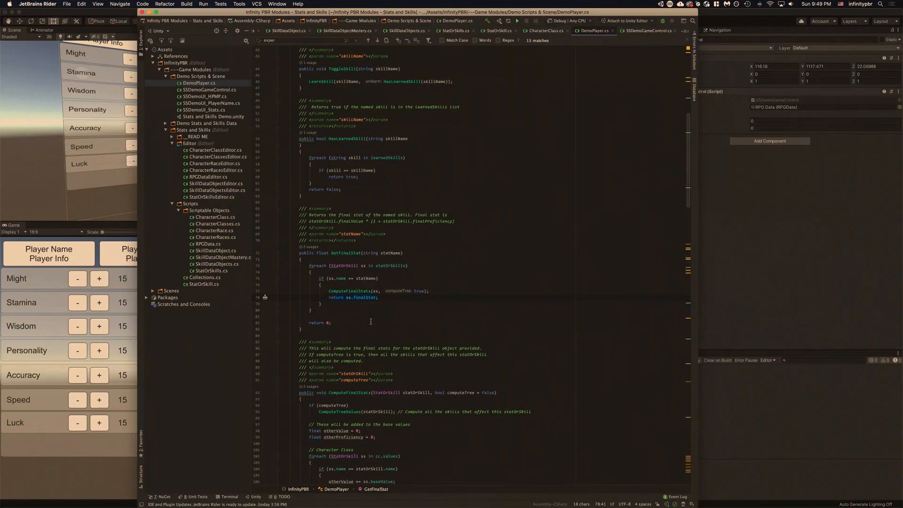
{"action": "left_click", "coordinate": [378, 297]}
{"action": "scroll", "coordinate": [377, 283], "scroll_direction": "down", "scroll_amount": 5}
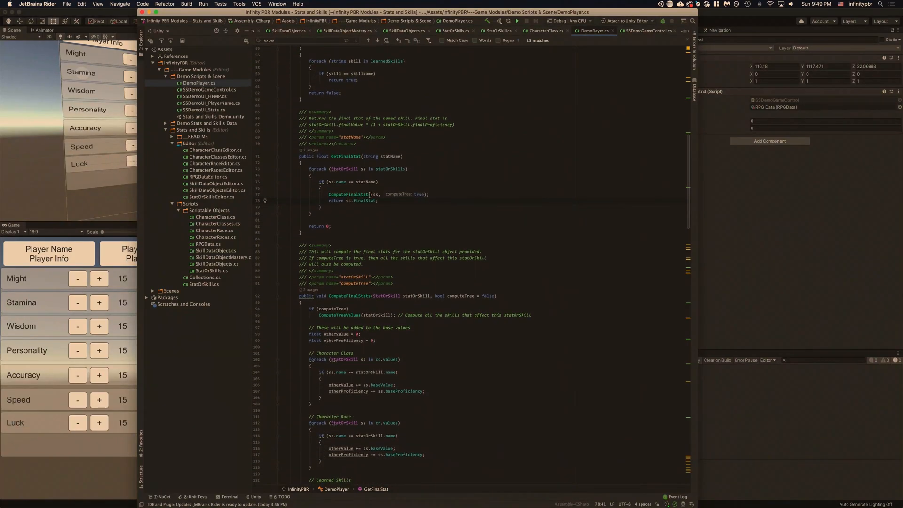
Read through the ComputeFinalStats method, focusing on its signature, the otherValue and otherProficiency variables, and the Character Class and Character Race loops.
{"action": "scroll", "coordinate": [384, 203], "scroll_direction": "down", "scroll_amount": 4}
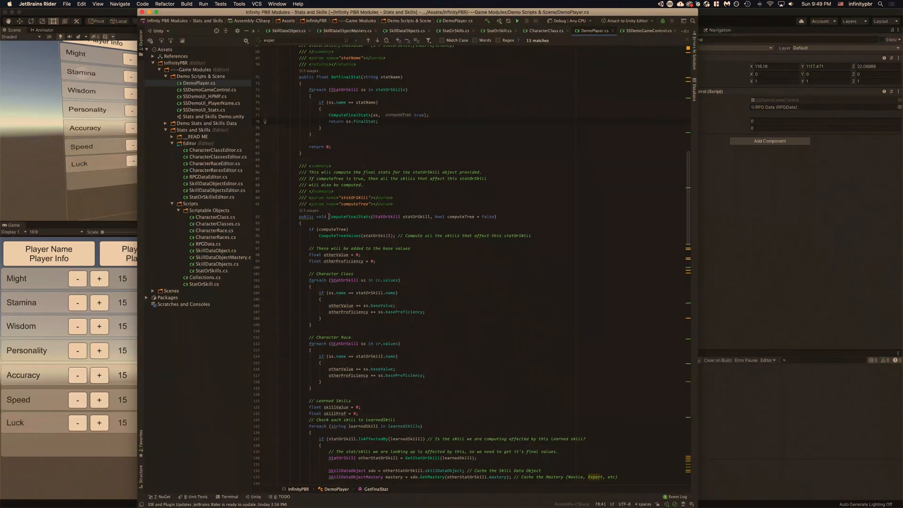
{"action": "left_click_drag", "start_coordinate": [328, 216], "coordinate": [501, 217]}
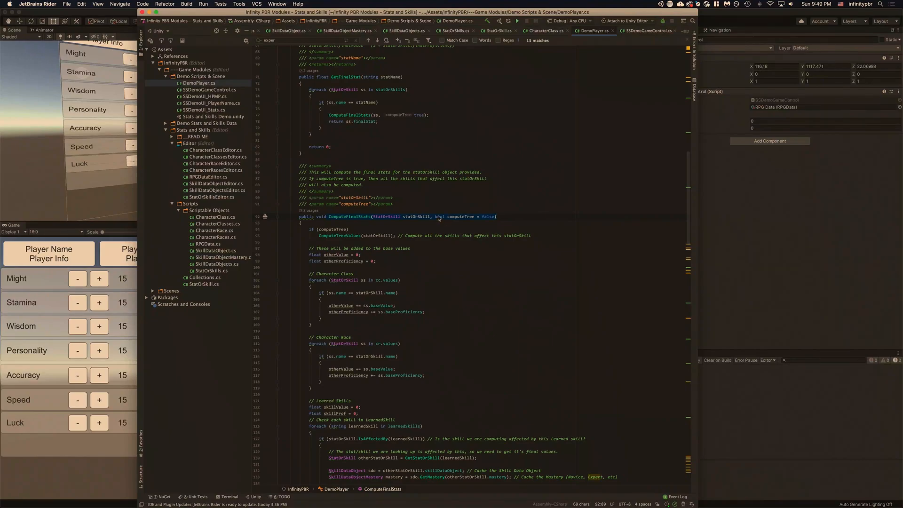
{"action": "scroll", "coordinate": [391, 272], "scroll_direction": "down", "scroll_amount": 10}
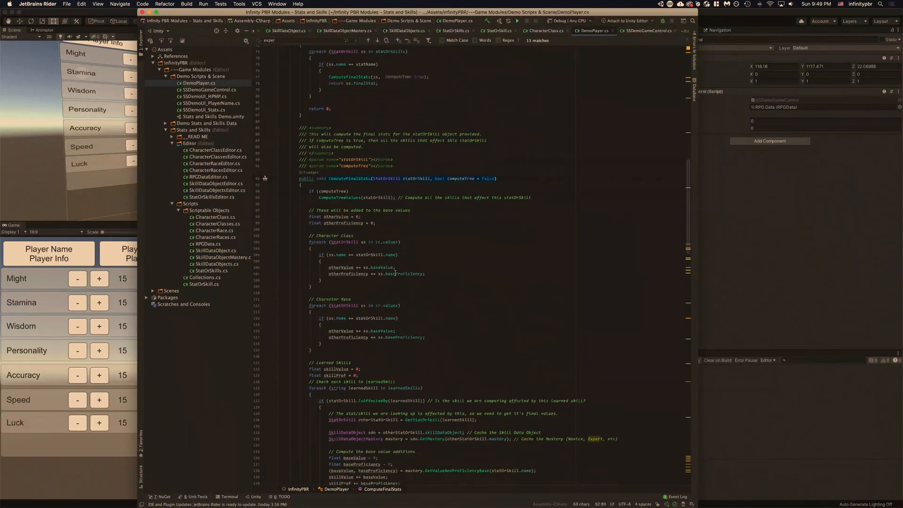
{"action": "scroll", "coordinate": [388, 271], "scroll_direction": "down", "scroll_amount": 6}
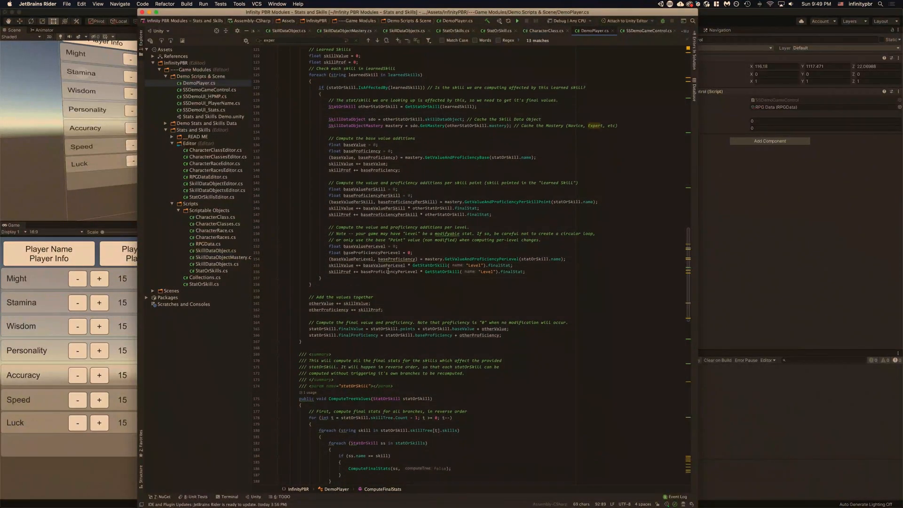
{"action": "scroll", "coordinate": [389, 271], "scroll_direction": "up", "scroll_amount": 13}
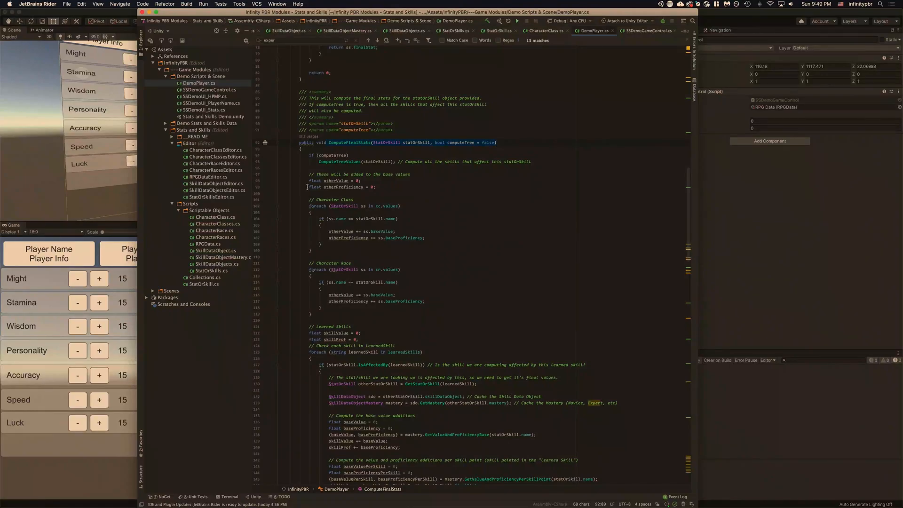
{"action": "left_click_drag", "start_coordinate": [308, 199], "coordinate": [313, 314]}
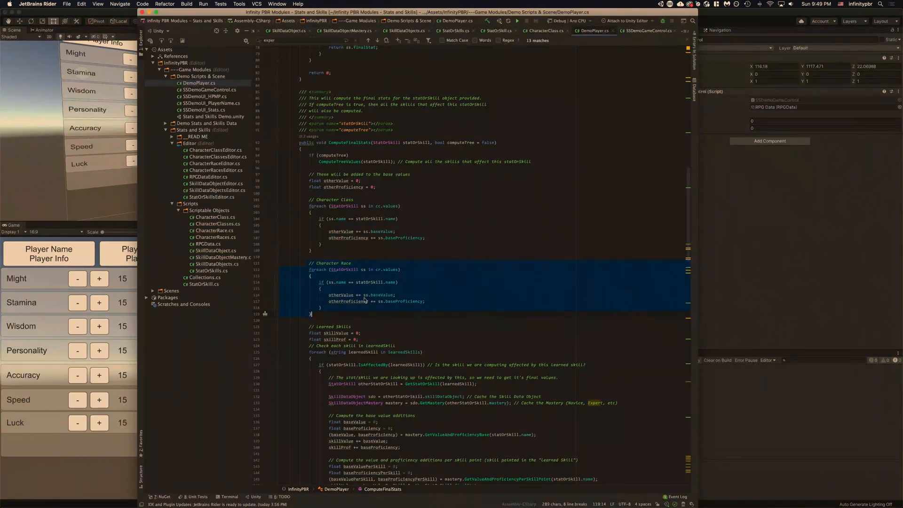
{"action": "left_click", "coordinate": [339, 247]}
{"action": "left_click_drag", "start_coordinate": [313, 179], "coordinate": [392, 186]}
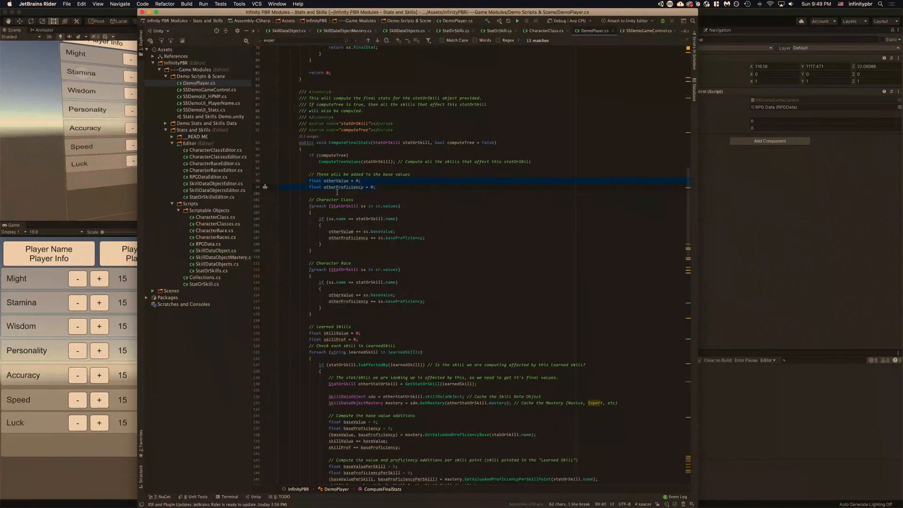
{"action": "scroll", "coordinate": [387, 191], "scroll_direction": "down", "scroll_amount": 3}
{"action": "left_click", "coordinate": [326, 181]}
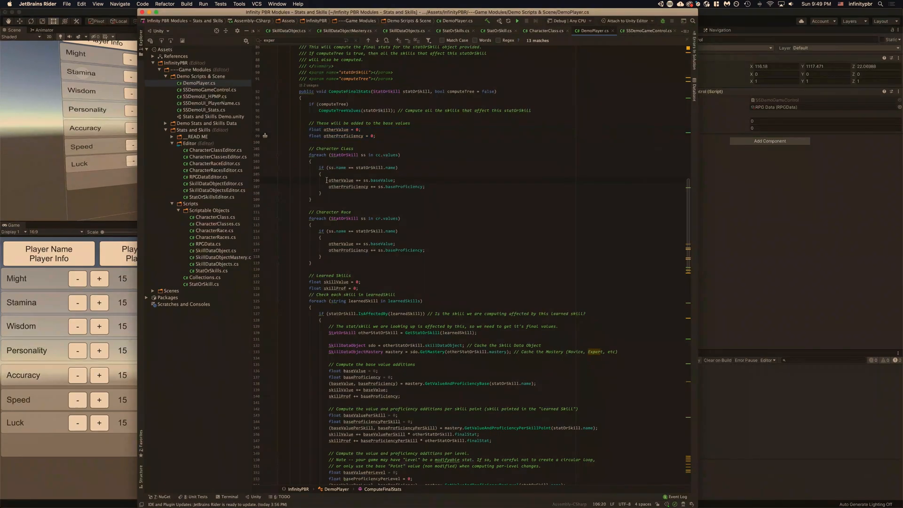
{"action": "left_click_drag", "start_coordinate": [311, 155], "coordinate": [321, 187]}
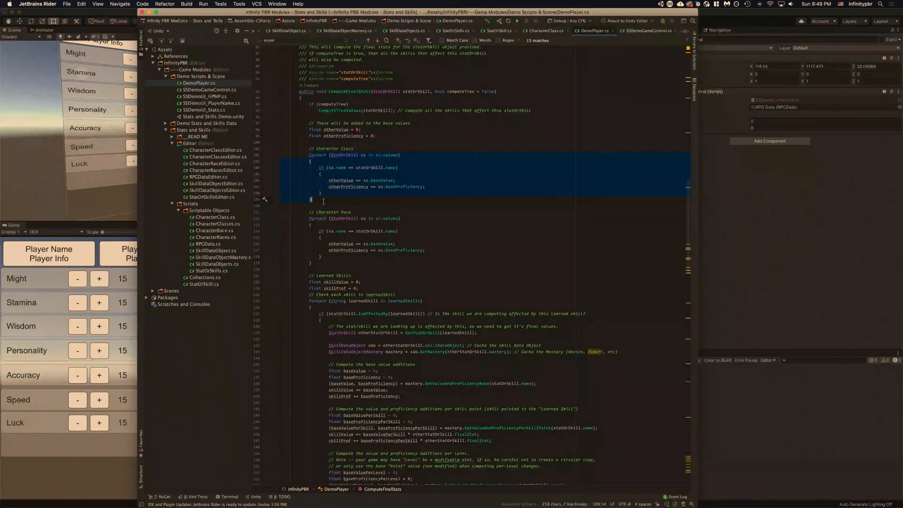
{"action": "left_click_drag", "start_coordinate": [309, 213], "coordinate": [311, 263]}
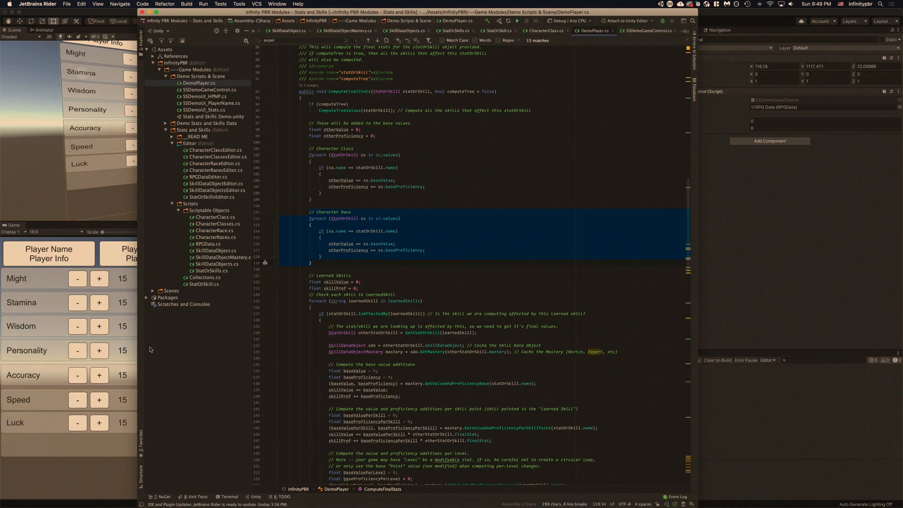
Highlight and look over the whole Learned Skills block in the ComputeFinalStats method.
{"action": "scroll", "coordinate": [338, 217], "scroll_direction": "down", "scroll_amount": 6}
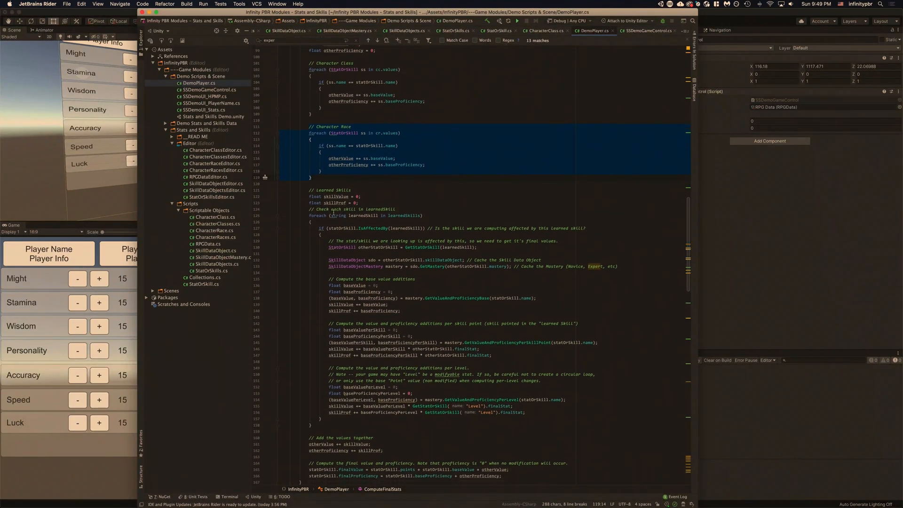
{"action": "key", "text": "shift+Down"}
{"action": "key", "text": "shift+Down"}
{"action": "key", "text": "shift+Down"}
{"action": "key", "text": "shift+Down"}
{"action": "key", "text": "shift+Down"}
{"action": "key", "text": "shift+Down"}
{"action": "key", "text": "shift+Down"}
{"action": "key", "text": "shift+Down"}
{"action": "key", "text": "shift+Down"}
{"action": "key", "text": "shift+Down"}
{"action": "key", "text": "shift+Down"}
{"action": "key", "text": "shift+Down"}
{"action": "key", "text": "shift+Down"}
{"action": "key", "text": "shift+Down"}
{"action": "key", "text": "shift+Down"}
{"action": "key", "text": "shift+Down"}
{"action": "key", "text": "shift+Down"}
{"action": "key", "text": "shift+Down"}
{"action": "key", "text": "shift+Down"}
{"action": "key", "text": "shift+Down"}
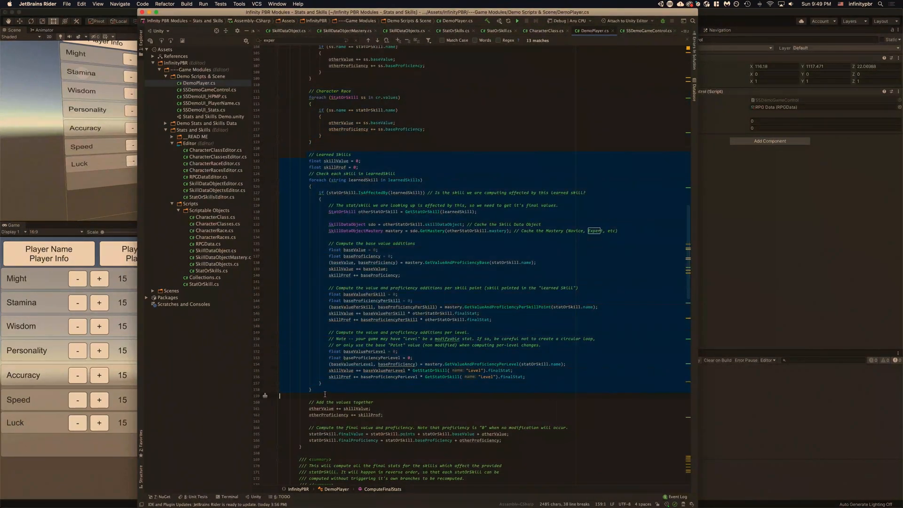
{"action": "left_click", "coordinate": [384, 243]}
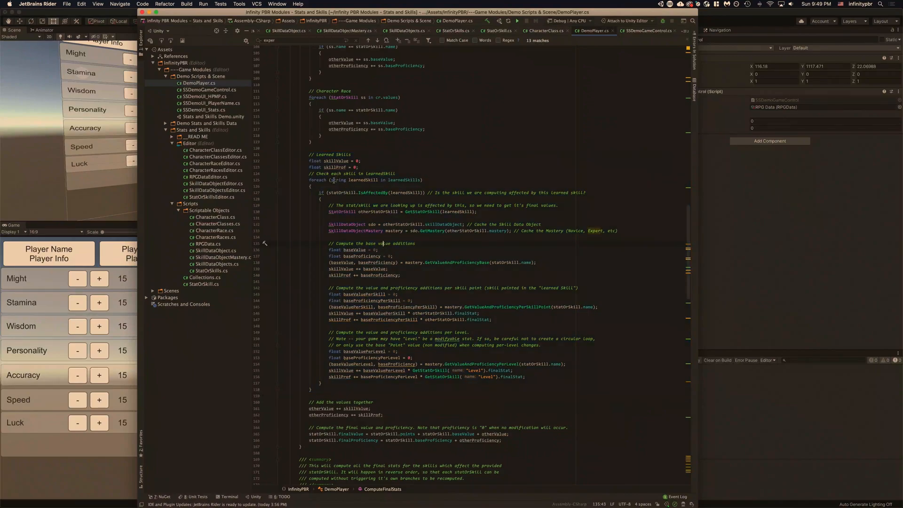
Examine the learnedSkills loop's IsAffectedBy check and its base, per-skill-point and per-level value and proficiency calculations.
{"action": "left_click_drag", "start_coordinate": [309, 179], "coordinate": [425, 180]}
{"action": "scroll", "coordinate": [398, 231], "scroll_direction": "down", "scroll_amount": 2}
{"action": "left_click_drag", "start_coordinate": [319, 152], "coordinate": [370, 157]}
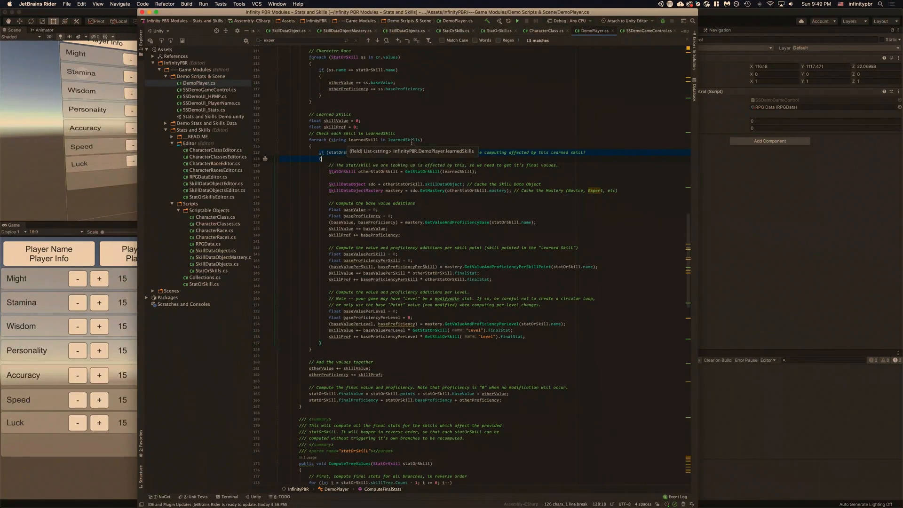
{"action": "scroll", "coordinate": [329, 155], "scroll_direction": "down", "scroll_amount": 2}
{"action": "left_click_drag", "start_coordinate": [279, 136], "coordinate": [555, 307]}
{"action": "scroll", "coordinate": [434, 268], "scroll_direction": "up", "scroll_amount": 5}
{"action": "scroll", "coordinate": [433, 268], "scroll_direction": "up", "scroll_amount": 5}
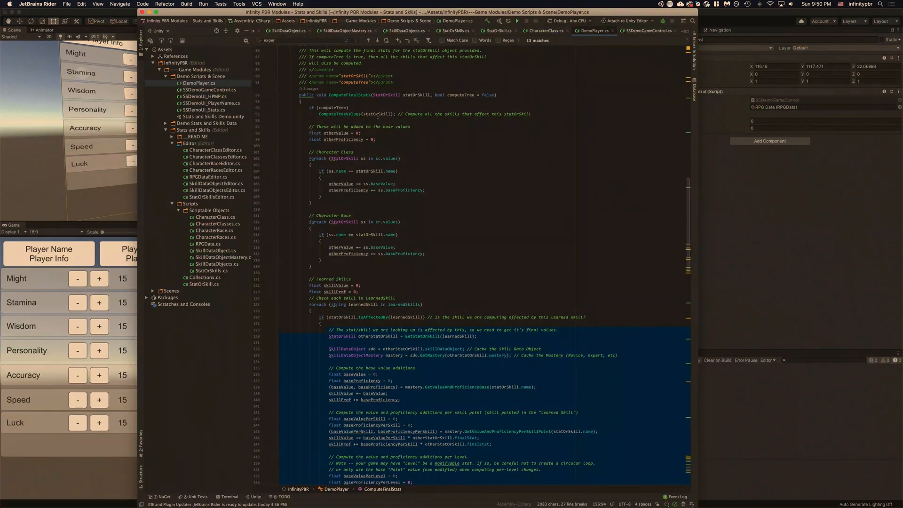
{"action": "scroll", "coordinate": [377, 115], "scroll_direction": "down", "scroll_amount": 8}
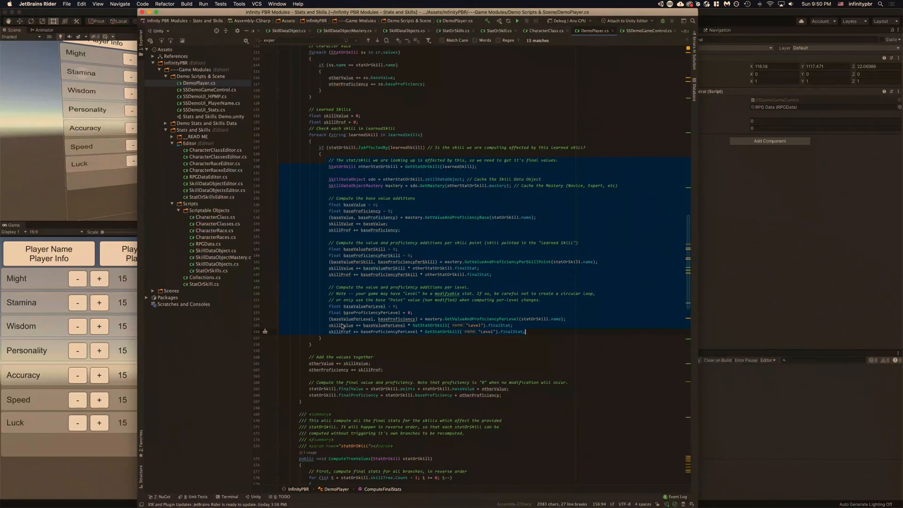
{"action": "scroll", "coordinate": [343, 326], "scroll_direction": "down", "scroll_amount": 4}
{"action": "left_click", "coordinate": [327, 234]}
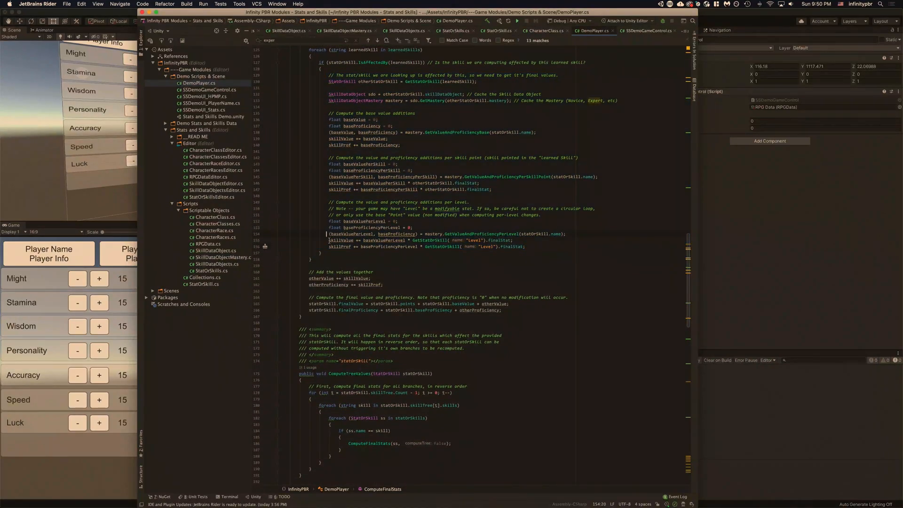
Examine the per-level block of the learnedSkills loop, focusing on the skillValue and skillProf lines that use the Level stat.
{"action": "left_click_drag", "start_coordinate": [278, 240], "coordinate": [559, 246]}
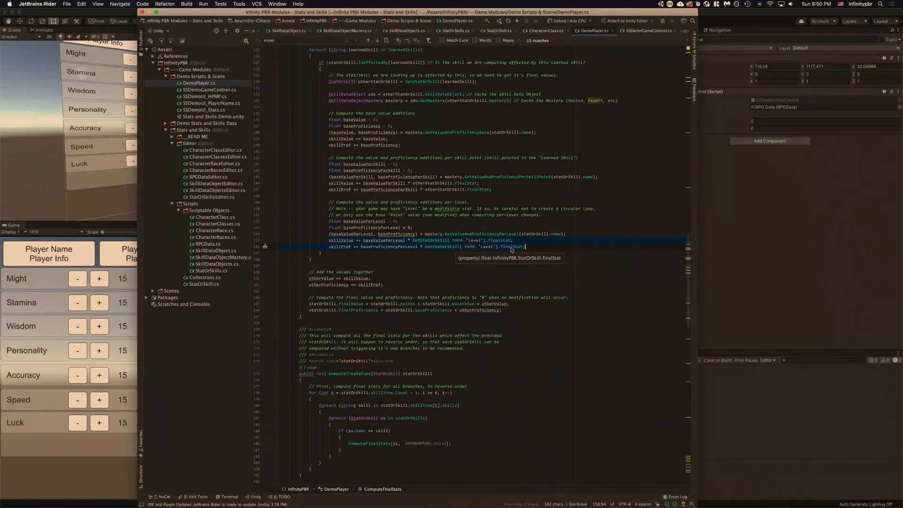
{"action": "left_click_drag", "start_coordinate": [528, 248], "coordinate": [328, 201]}
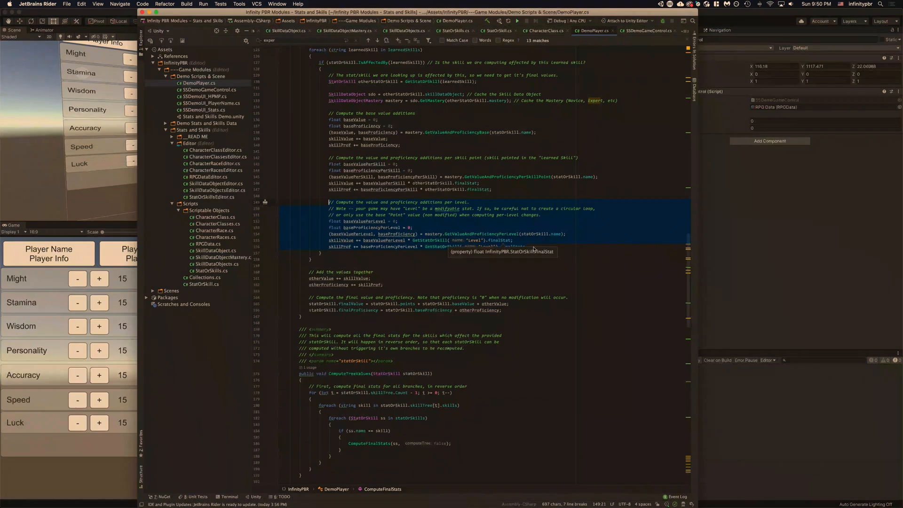
{"action": "left_click", "coordinate": [536, 245]}
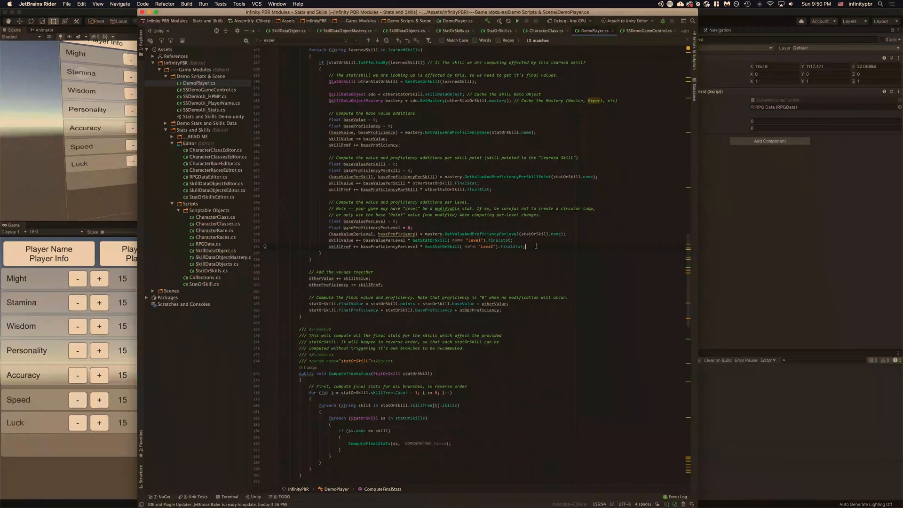
{"action": "scroll", "coordinate": [530, 245], "scroll_direction": "down", "scroll_amount": 2}
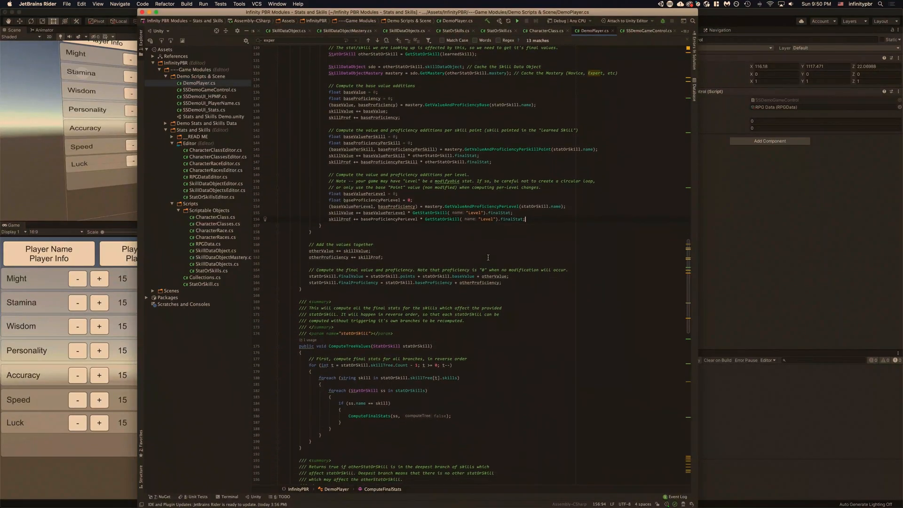
{"action": "left_click_drag", "start_coordinate": [363, 213], "coordinate": [517, 212]}
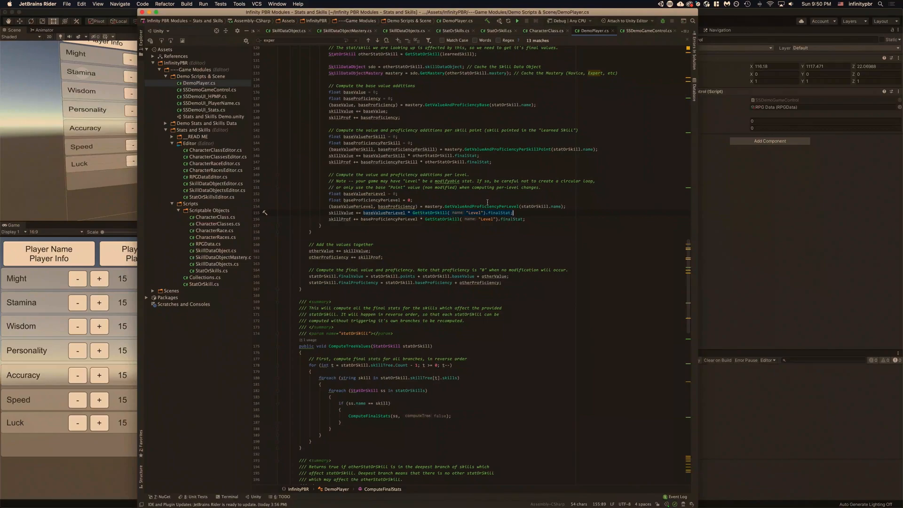
Review the finalValue and finalProficiency calculations at the end of ComputeFinalStats, including the otherValue and otherProficiency terms.
{"action": "scroll", "coordinate": [487, 203], "scroll_direction": "down", "scroll_amount": 4}
{"action": "scroll", "coordinate": [486, 199], "scroll_direction": "down", "scroll_amount": 3}
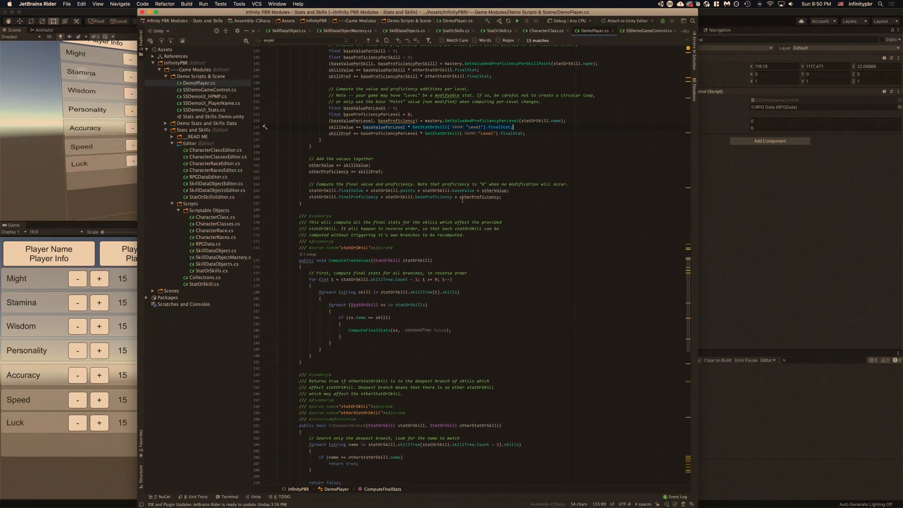
{"action": "left_click_drag", "start_coordinate": [311, 190], "coordinate": [519, 197]}
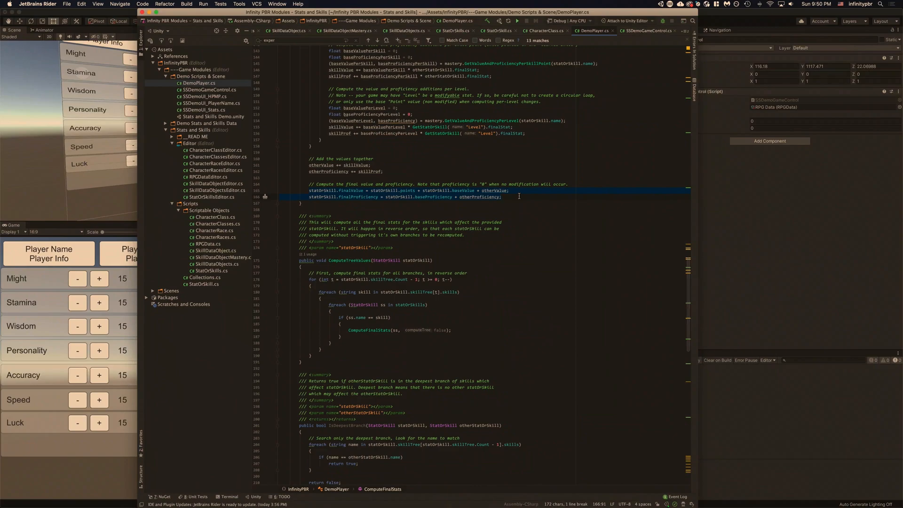
{"action": "left_click", "coordinate": [383, 192]}
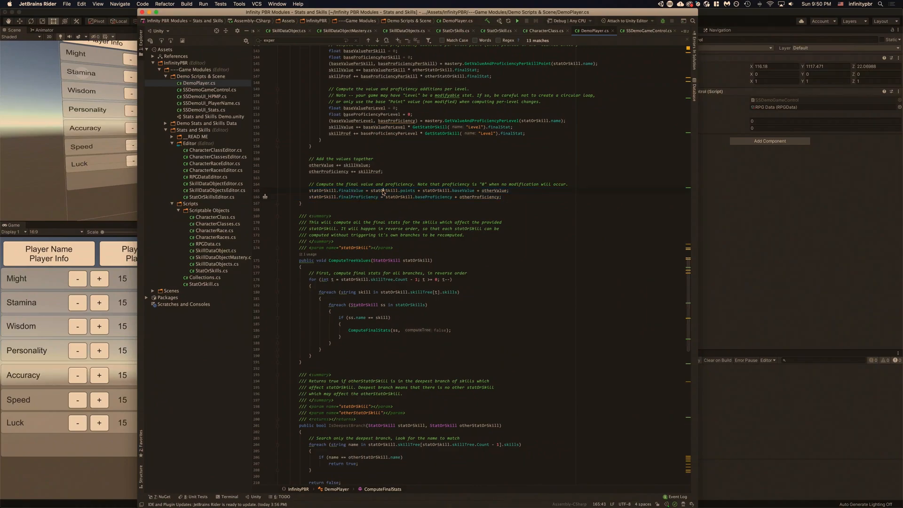
{"action": "double_click", "coordinate": [481, 191]}
{"action": "double_click", "coordinate": [480, 197]}
Read through the ComputeTreeValues method and its ComputeFinalStats call with computeTree set to false.
{"action": "scroll", "coordinate": [516, 199], "scroll_direction": "down", "scroll_amount": 2}
{"action": "left_click_drag", "start_coordinate": [300, 226], "coordinate": [301, 328]}
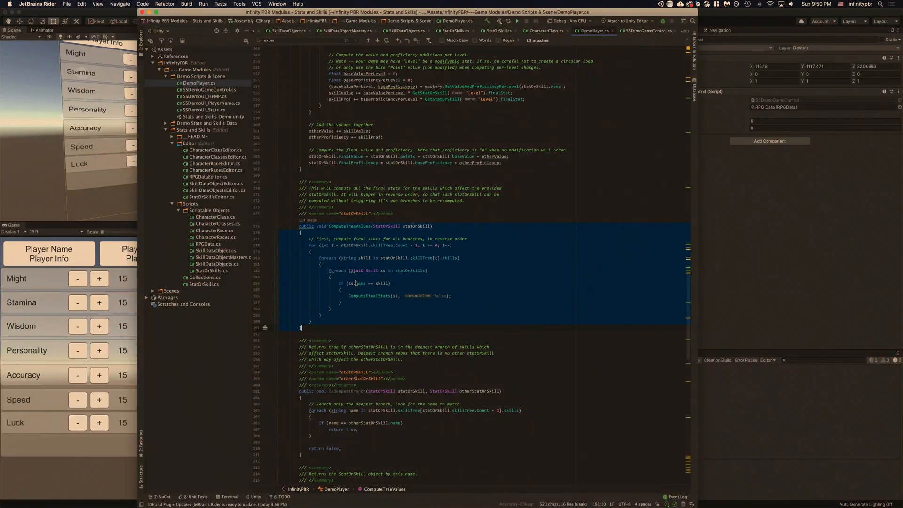
{"action": "scroll", "coordinate": [349, 236], "scroll_direction": "down", "scroll_amount": 3}
{"action": "left_click_drag", "start_coordinate": [345, 240], "coordinate": [459, 240]}
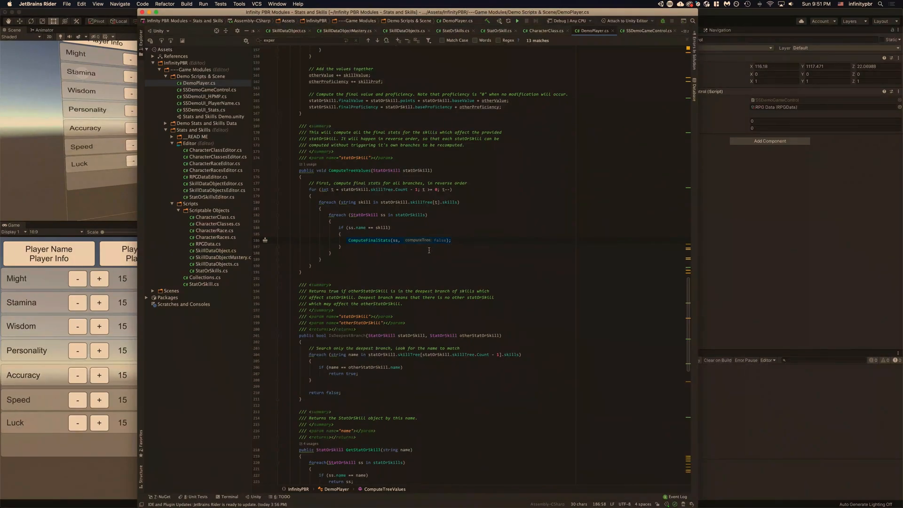
Examine the IsDeepestBranch method, including its name comparison and return true line.
{"action": "scroll", "coordinate": [427, 248], "scroll_direction": "down", "scroll_amount": 6}
{"action": "scroll", "coordinate": [425, 250], "scroll_direction": "down", "scroll_amount": 2}
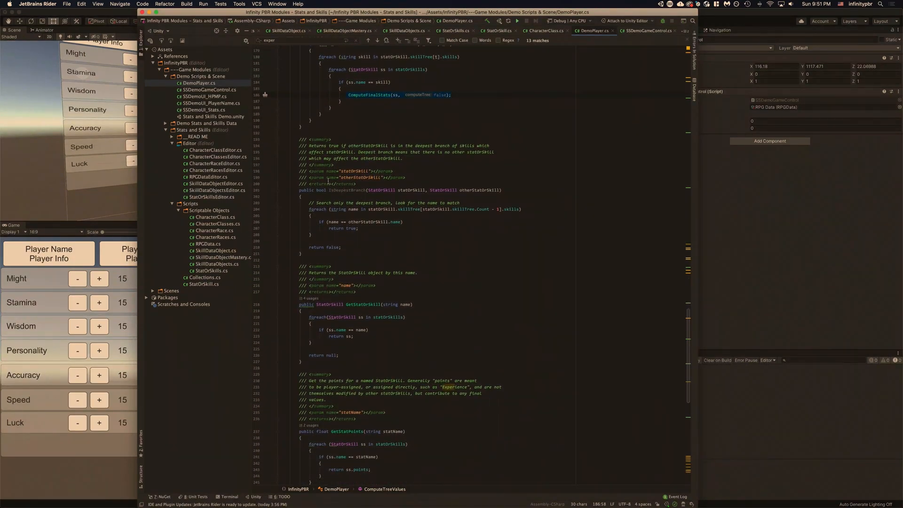
{"action": "double_click", "coordinate": [342, 190]}
{"action": "scroll", "coordinate": [342, 193], "scroll_direction": "up", "scroll_amount": 2}
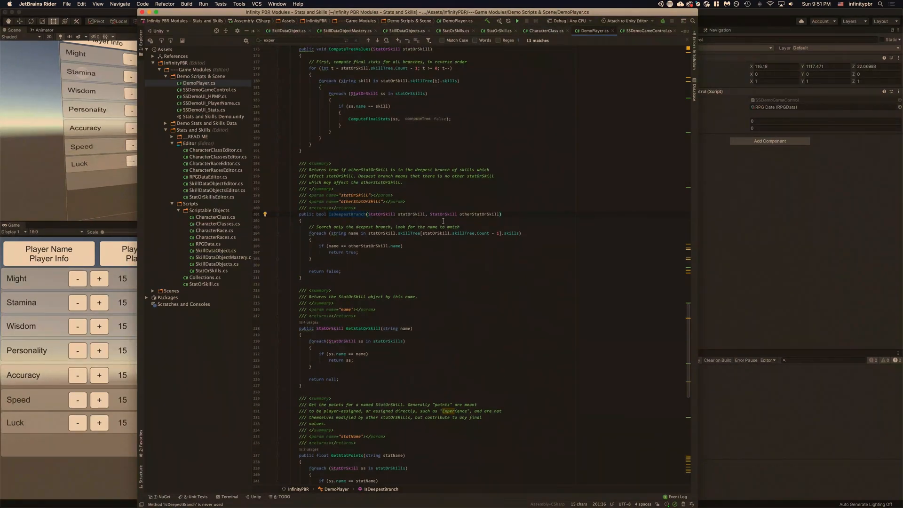
{"action": "scroll", "coordinate": [370, 224], "scroll_direction": "down", "scroll_amount": 2}
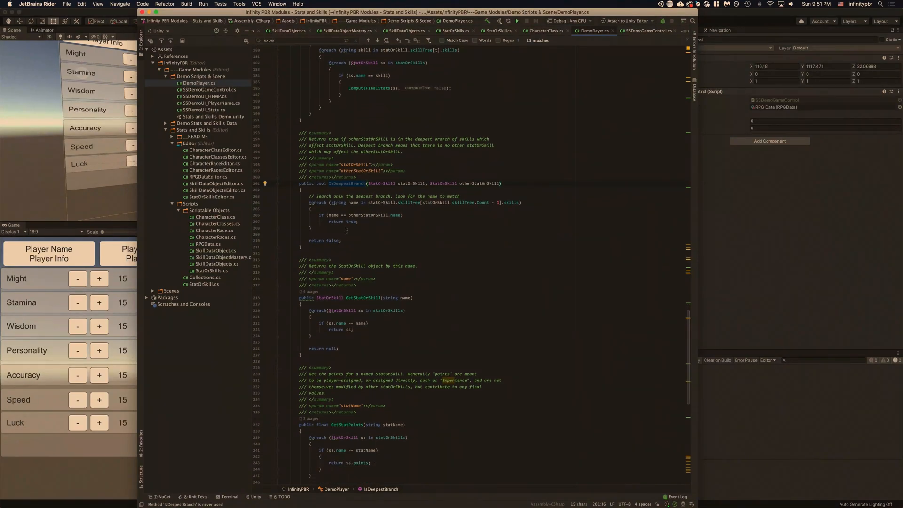
{"action": "left_click_drag", "start_coordinate": [325, 219], "coordinate": [324, 219]}
{"action": "scroll", "coordinate": [376, 249], "scroll_direction": "down", "scroll_amount": 4}
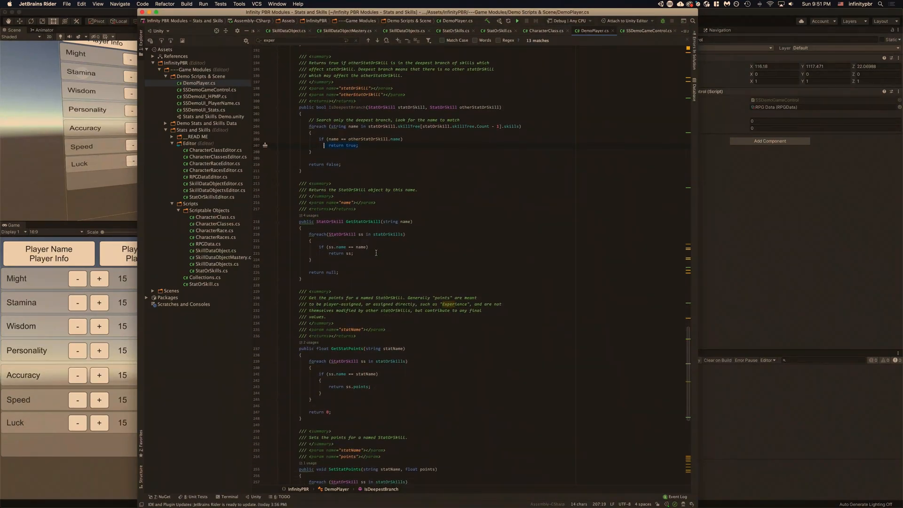
Look over the GetStatOrSkill and GetStatPoints methods in DemoPlayer.cs.
{"action": "scroll", "coordinate": [371, 221], "scroll_direction": "down", "scroll_amount": 2}
{"action": "left_click", "coordinate": [357, 188]}
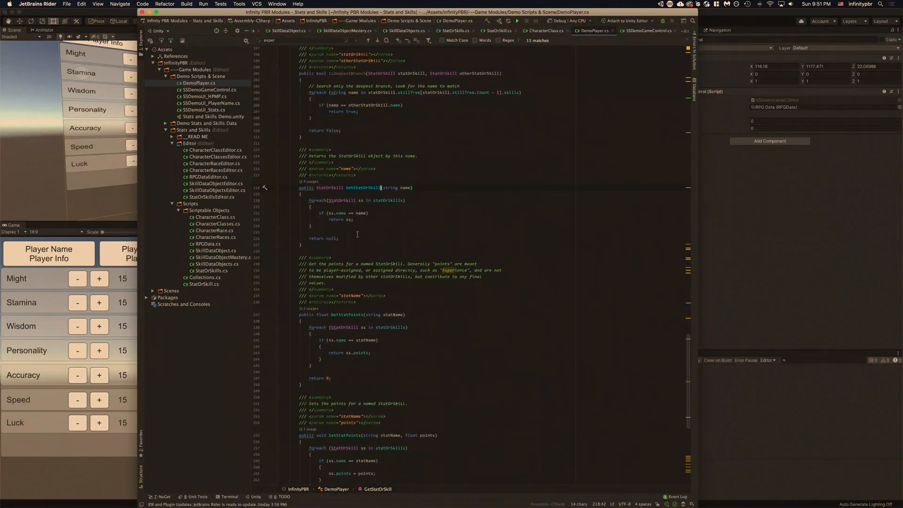
{"action": "scroll", "coordinate": [350, 209], "scroll_direction": "down", "scroll_amount": 5}
{"action": "left_click", "coordinate": [344, 230]}
{"action": "double_click", "coordinate": [343, 224]}
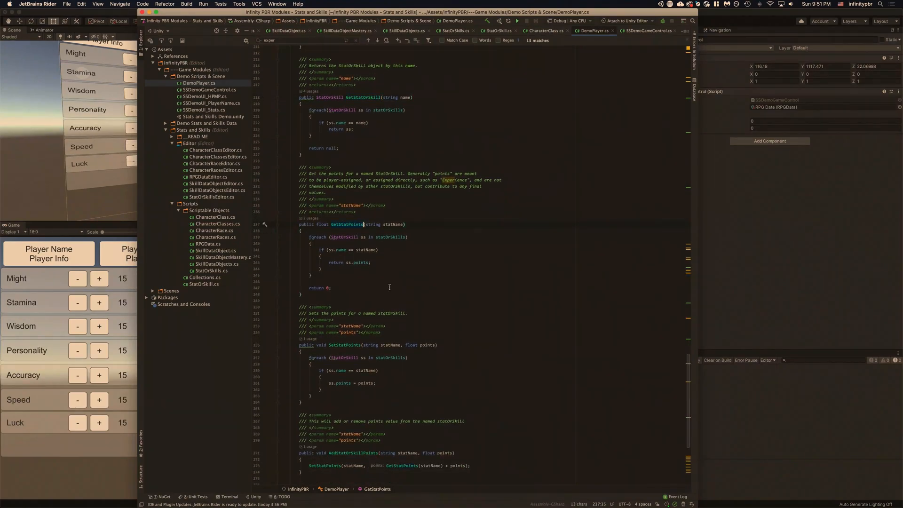
{"action": "scroll", "coordinate": [343, 227], "scroll_direction": "down", "scroll_amount": 3}
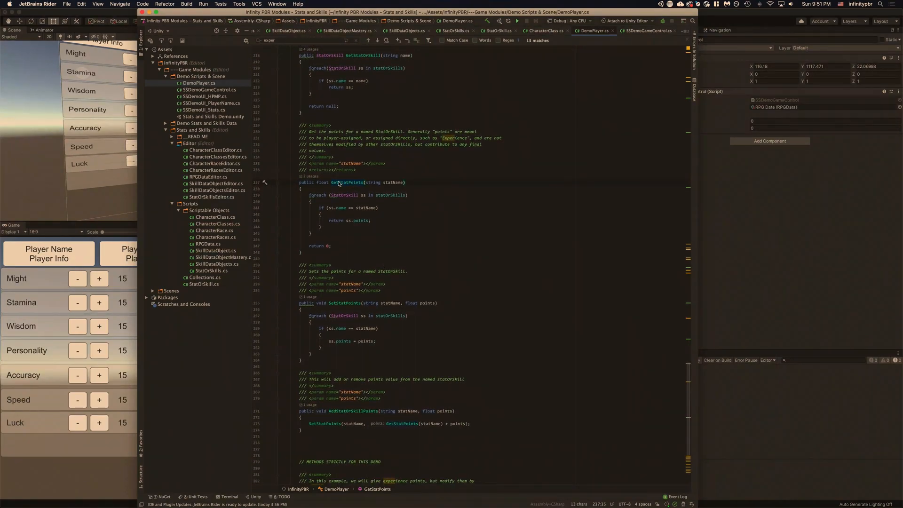
Examine the SetStatPoints and AddStatOrSkillPoints methods, highlighting the full code of each.
{"action": "left_click", "coordinate": [344, 182]}
{"action": "scroll", "coordinate": [373, 261], "scroll_direction": "down", "scroll_amount": 5}
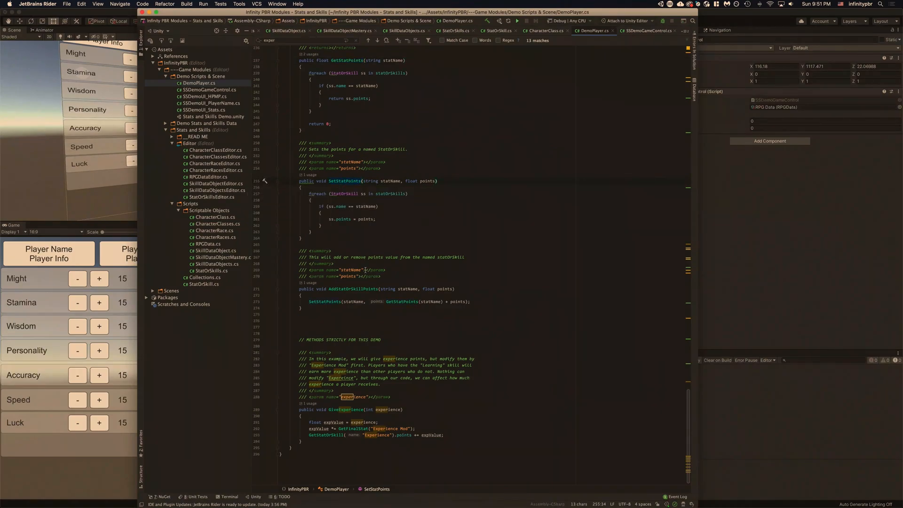
{"action": "double_click", "coordinate": [362, 289]}
{"action": "left_click_drag", "start_coordinate": [304, 291], "coordinate": [311, 310]}
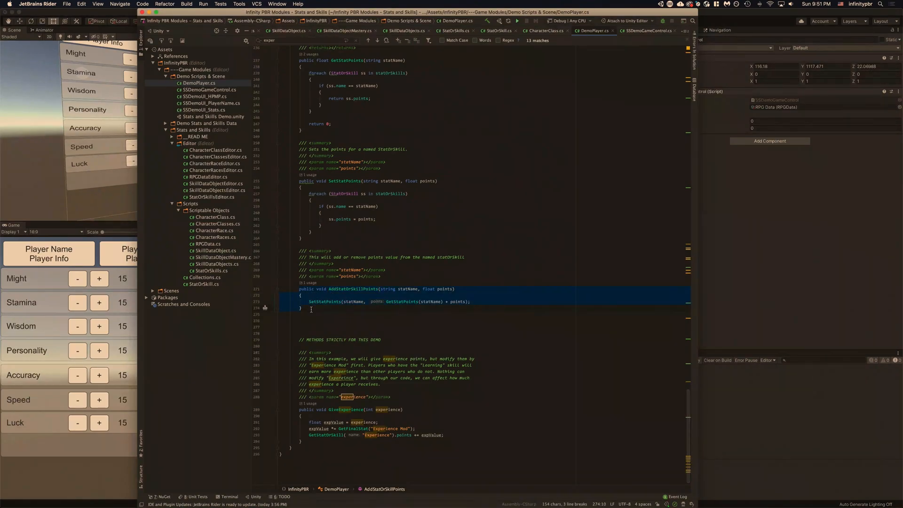
{"action": "left_click_drag", "start_coordinate": [296, 181], "coordinate": [311, 239]}
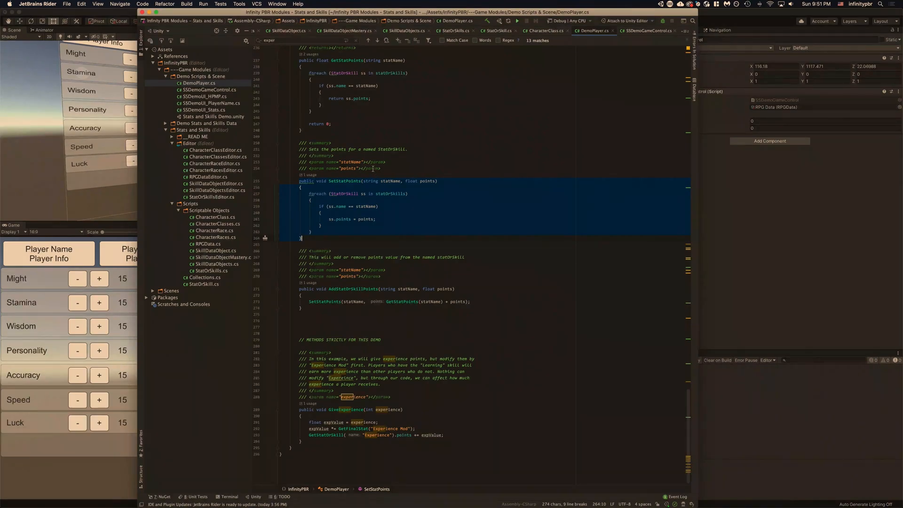
Review the demo-only GiveExperience method line by line, from the expValue variable to adding it to the Experience points.
{"action": "scroll", "coordinate": [362, 225], "scroll_direction": "down", "scroll_amount": 1}
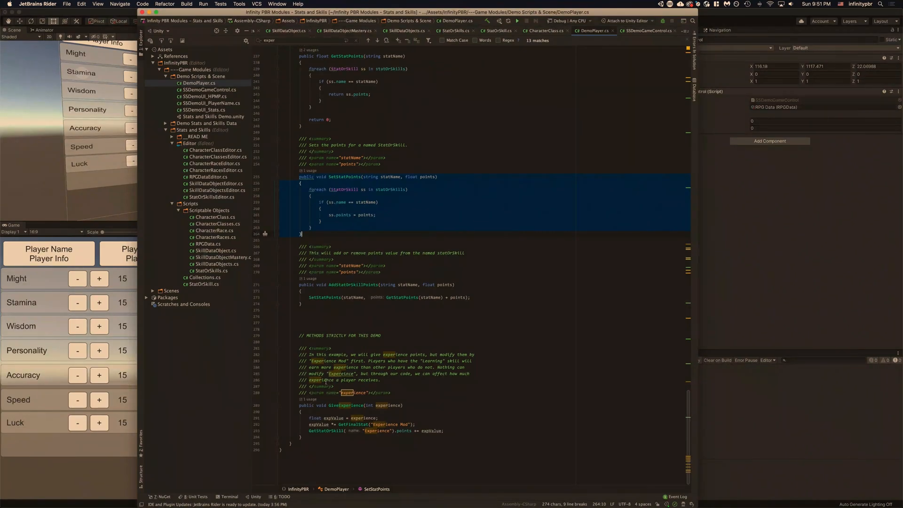
{"action": "left_click_drag", "start_coordinate": [299, 406], "coordinate": [305, 439]}
{"action": "left_click", "coordinate": [354, 441]}
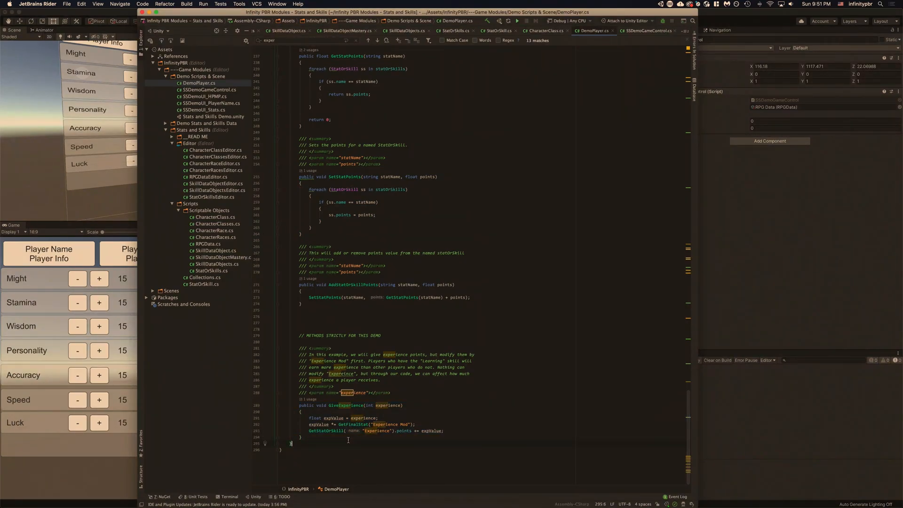
{"action": "left_click_drag", "start_coordinate": [308, 418], "coordinate": [380, 418]}
{"action": "left_click_drag", "start_coordinate": [307, 424], "coordinate": [419, 425]}
{"action": "left_click_drag", "start_coordinate": [308, 431], "coordinate": [444, 431]}
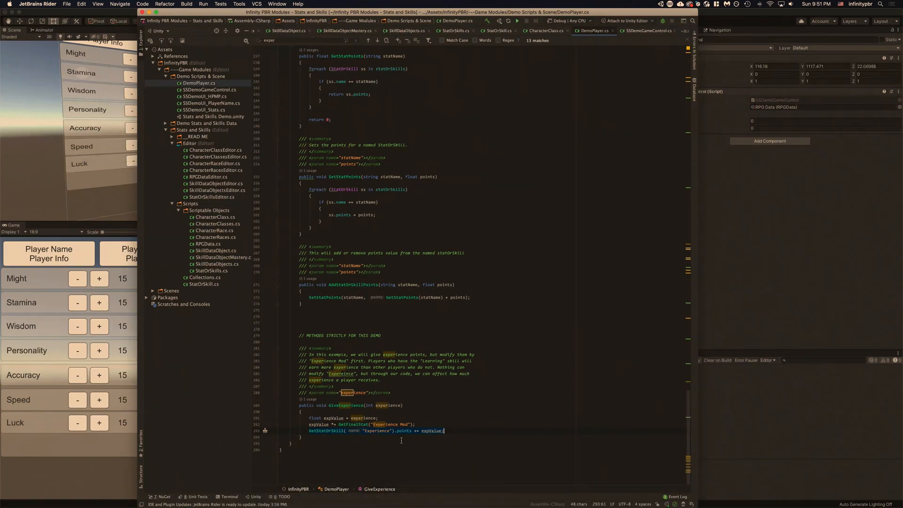
{"action": "left_click", "coordinate": [455, 404]}
Glance through the other open scripts: CharacterClass, StatOrSkill, StatOrSkills, SkillDataObjects, SkillDataObjectMastery and SkillDataObject.
{"action": "scroll", "coordinate": [456, 402], "scroll_direction": "up", "scroll_amount": 20}
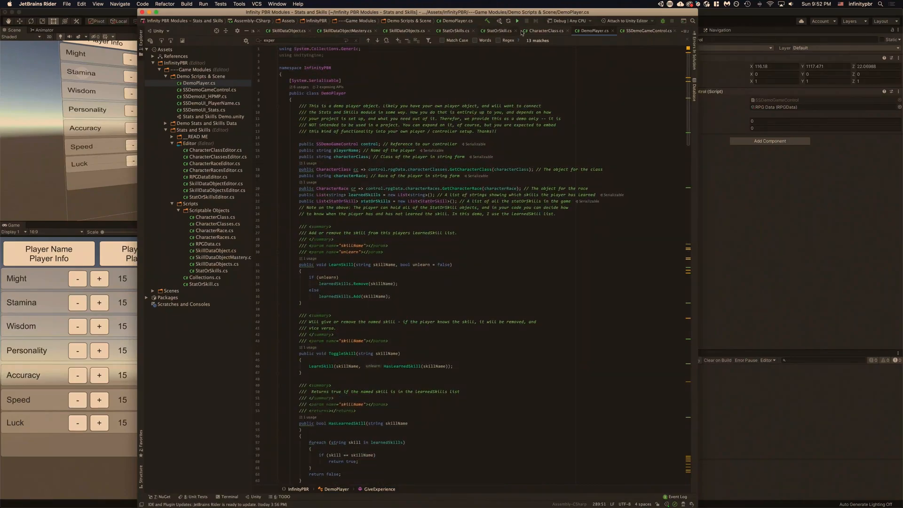
{"action": "left_click", "coordinate": [536, 31]}
{"action": "left_click", "coordinate": [496, 31]}
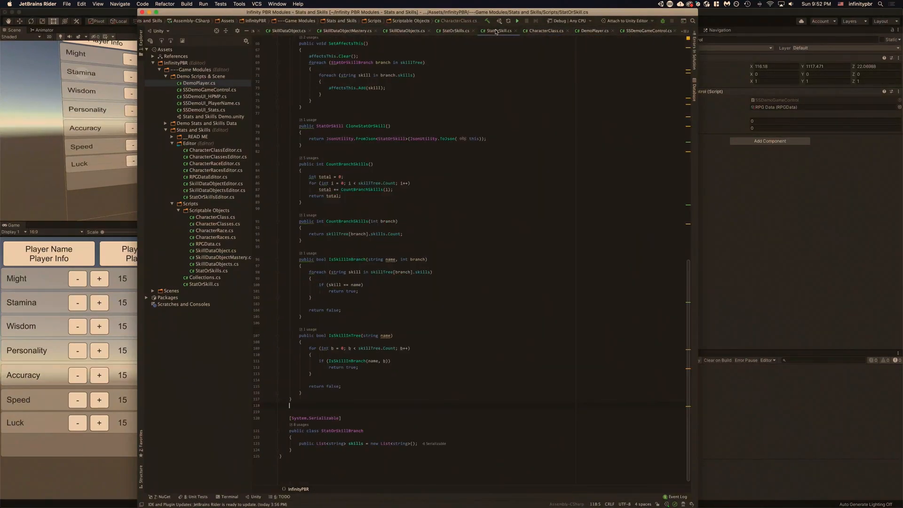
{"action": "left_click", "coordinate": [455, 31]}
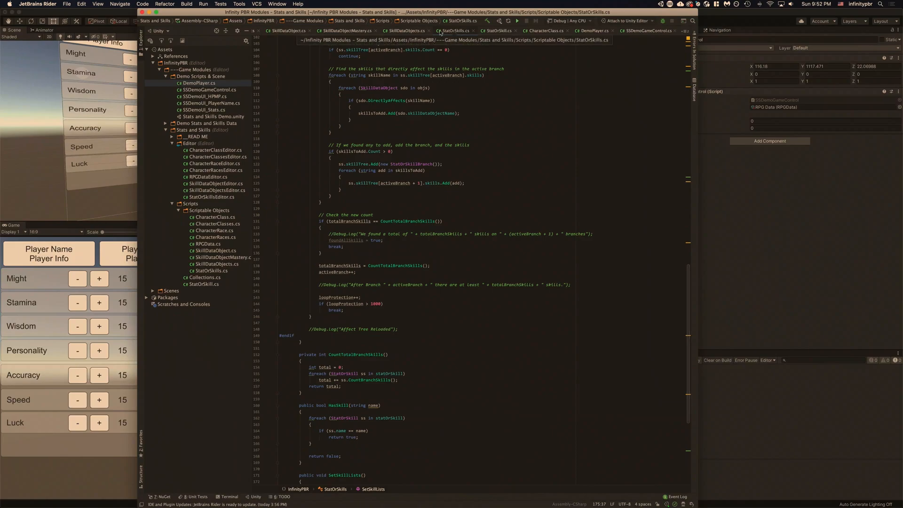
{"action": "left_click", "coordinate": [404, 31]}
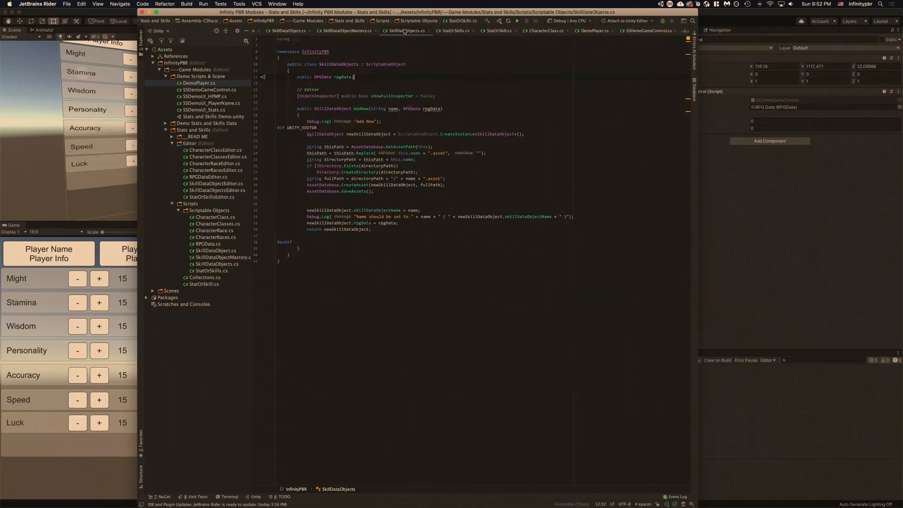
{"action": "left_click", "coordinate": [348, 31]}
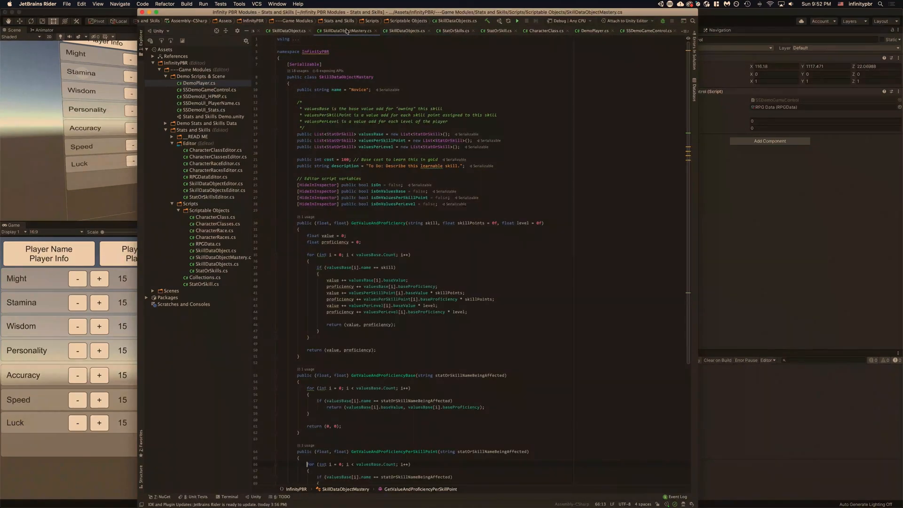
{"action": "left_click", "coordinate": [295, 32]}
{"action": "scroll", "coordinate": [417, 170], "scroll_direction": "up", "scroll_amount": 1}
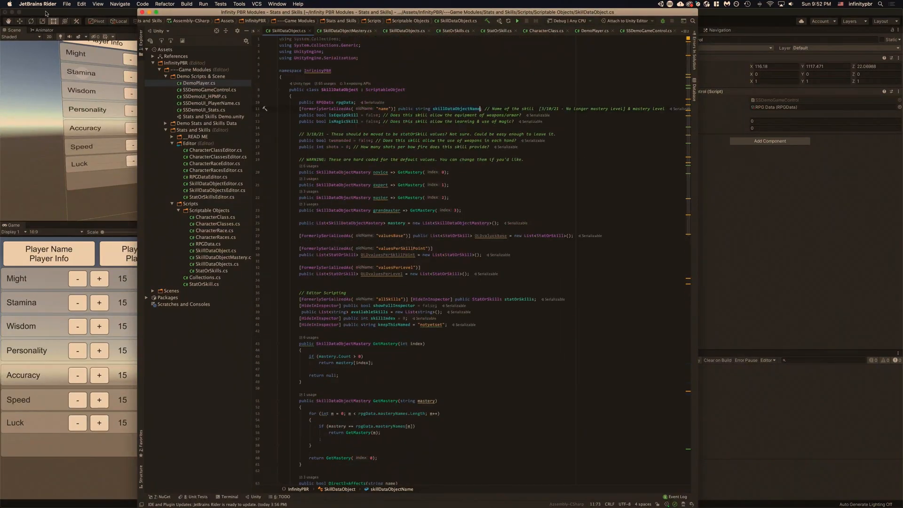
Switch to Unity, browse the Demo Stats and Skills Data subfolders, and inspect the Body Building, Luck and Mind Magic skill data objects.
{"action": "left_click", "coordinate": [45, 13]}
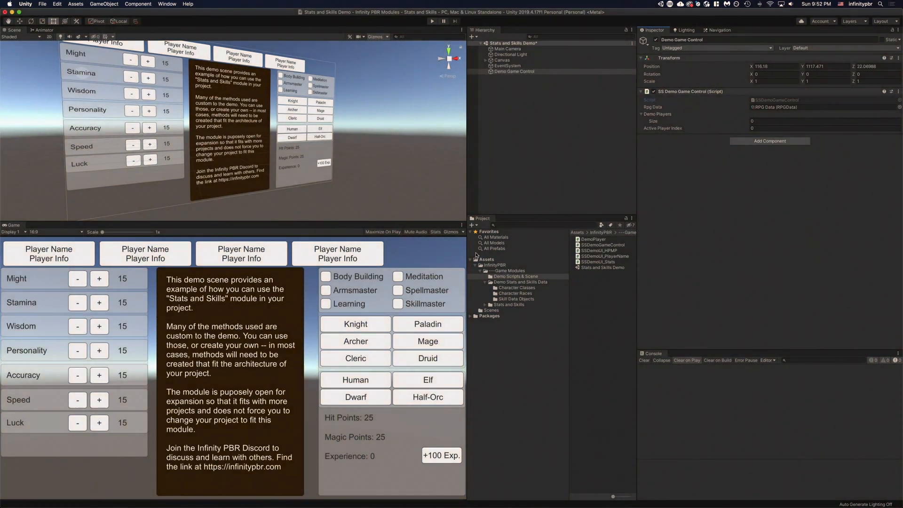
{"action": "left_click", "coordinate": [501, 283]}
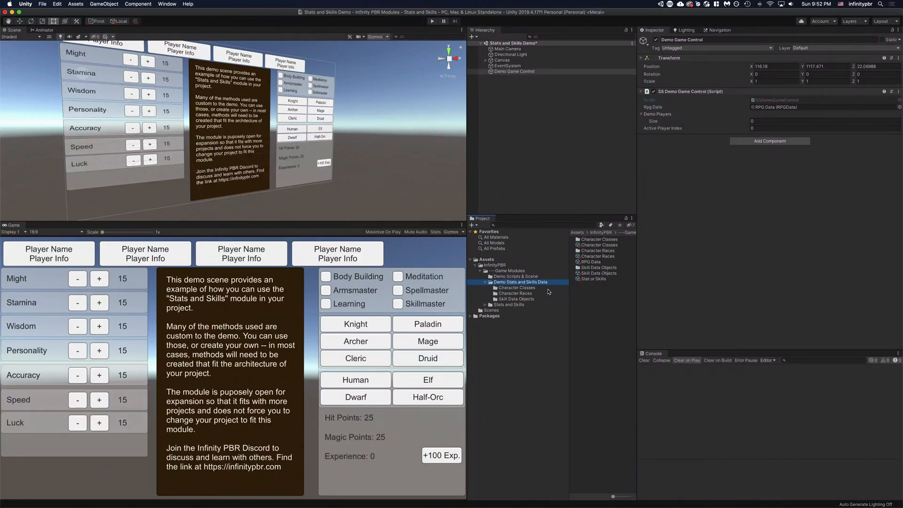
{"action": "left_click", "coordinate": [527, 287]}
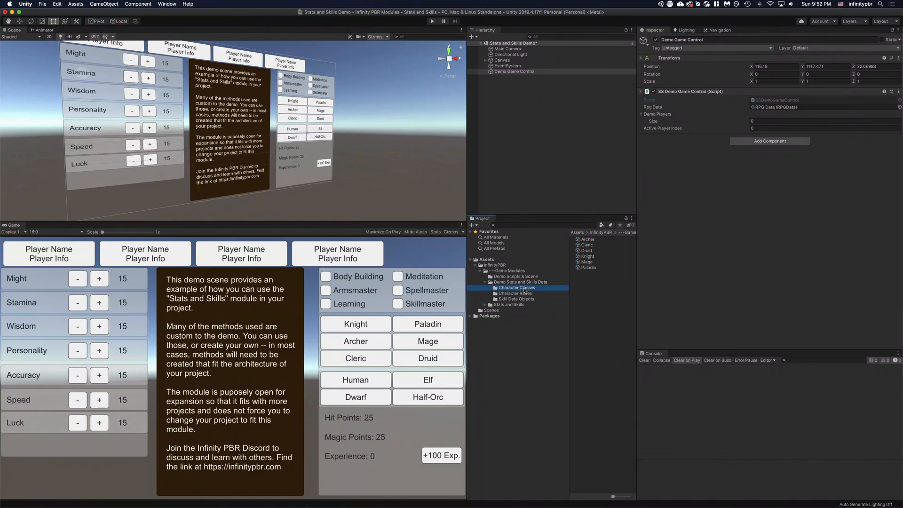
{"action": "key", "text": "Down"}
{"action": "key", "text": "Down"}
{"action": "left_click", "coordinate": [588, 262]}
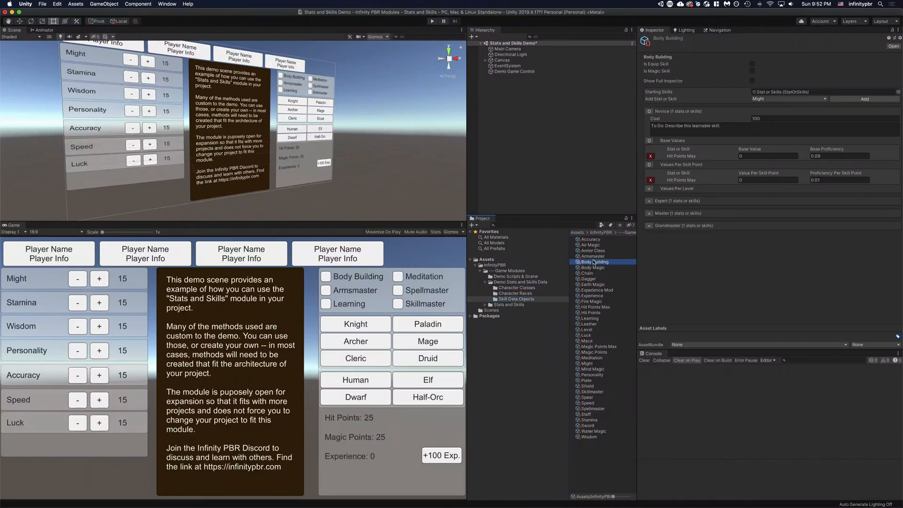
{"action": "left_click", "coordinate": [596, 334]}
{"action": "left_click", "coordinate": [594, 369]}
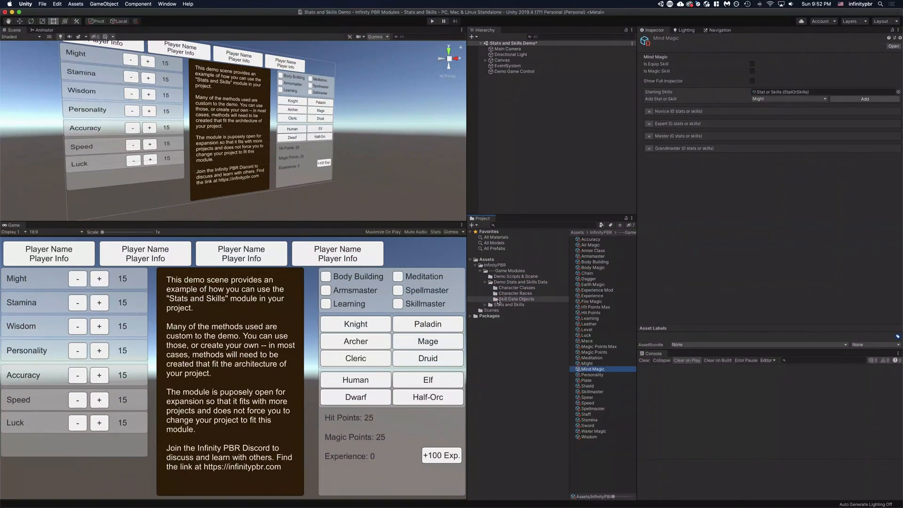
Return through the character data folders to Demo Stats and Skills Data and look over the Stat or Skills asset's entries.
{"action": "left_click", "coordinate": [518, 294]}
{"action": "left_click", "coordinate": [518, 288]}
{"action": "left_click", "coordinate": [521, 282]}
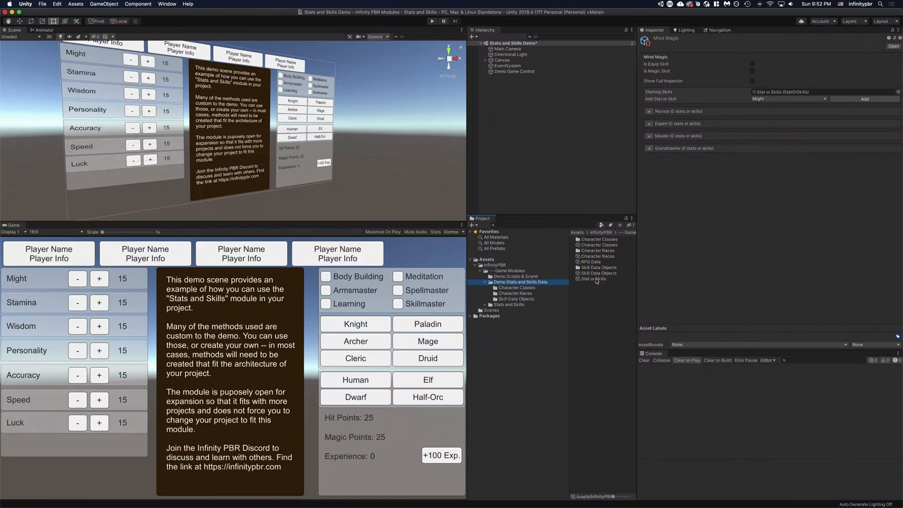
{"action": "left_click", "coordinate": [594, 279]}
{"action": "left_click", "coordinate": [649, 268]}
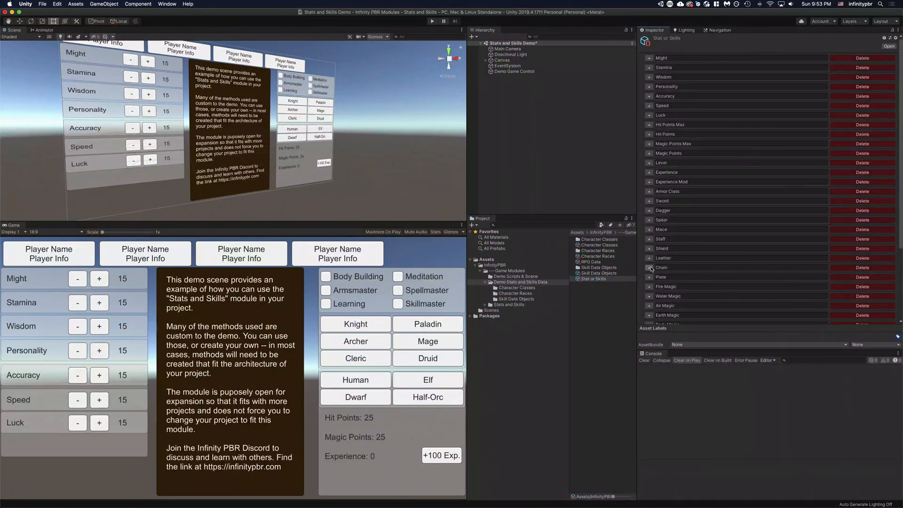
{"action": "left_click", "coordinate": [650, 268]}
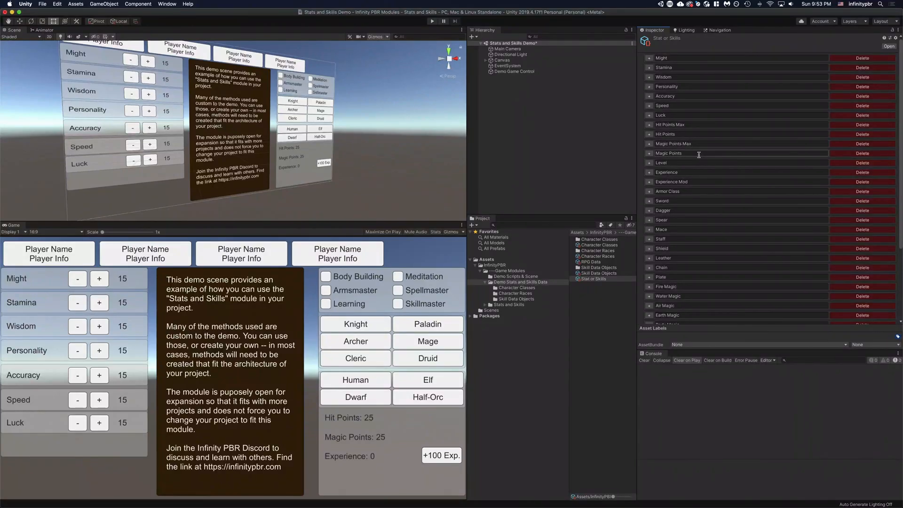